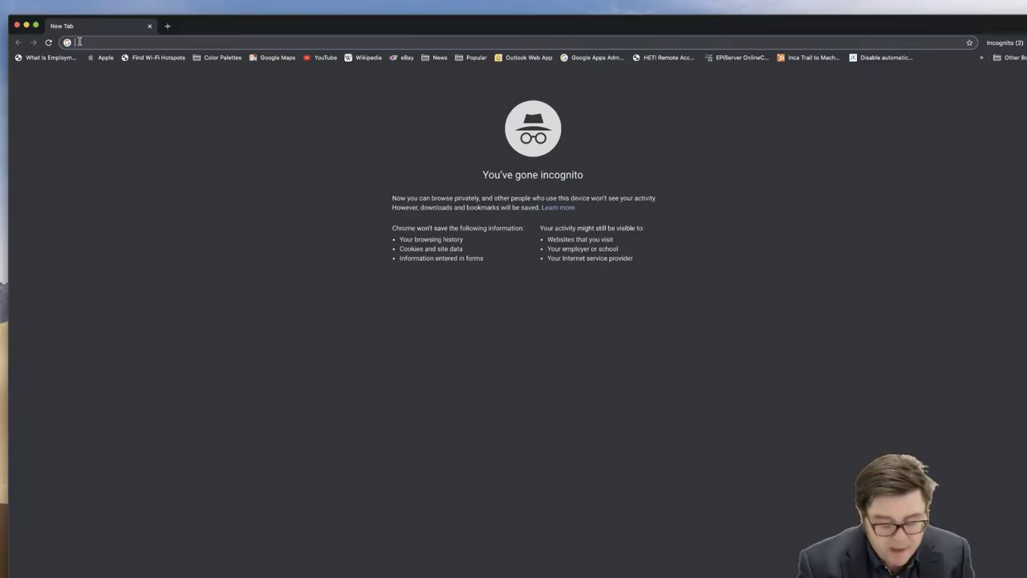
# - Search Google for 'novoresume' and open the Novorésumé Resume Builder top result
pyautogui.write('no')
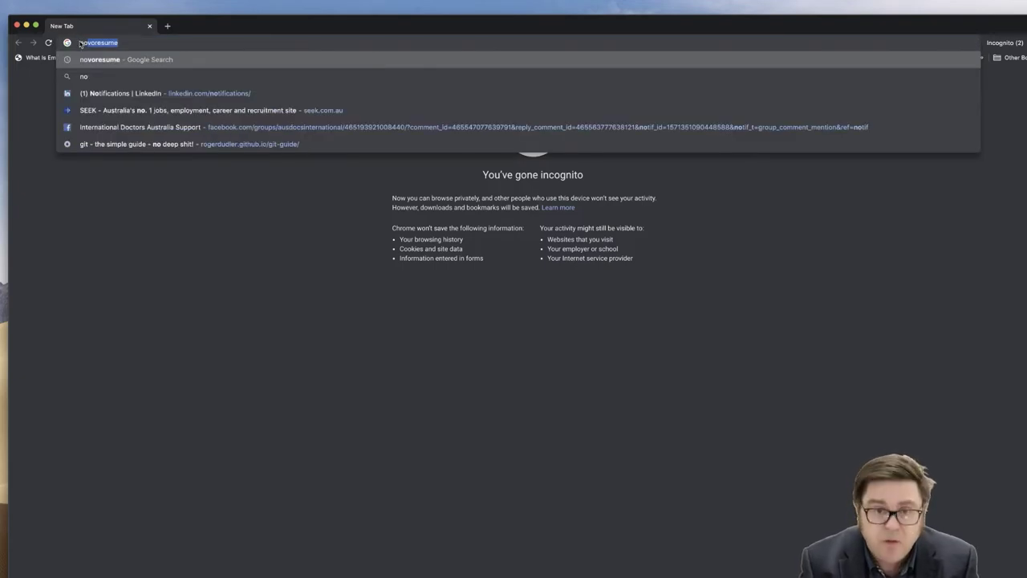
pyautogui.press('Return')
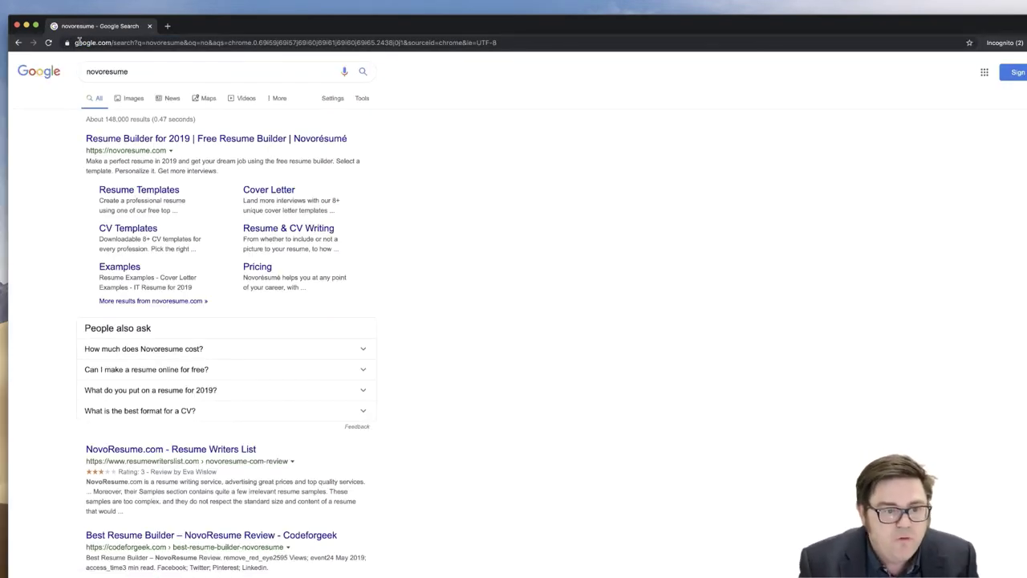
pyautogui.click(102, 141)
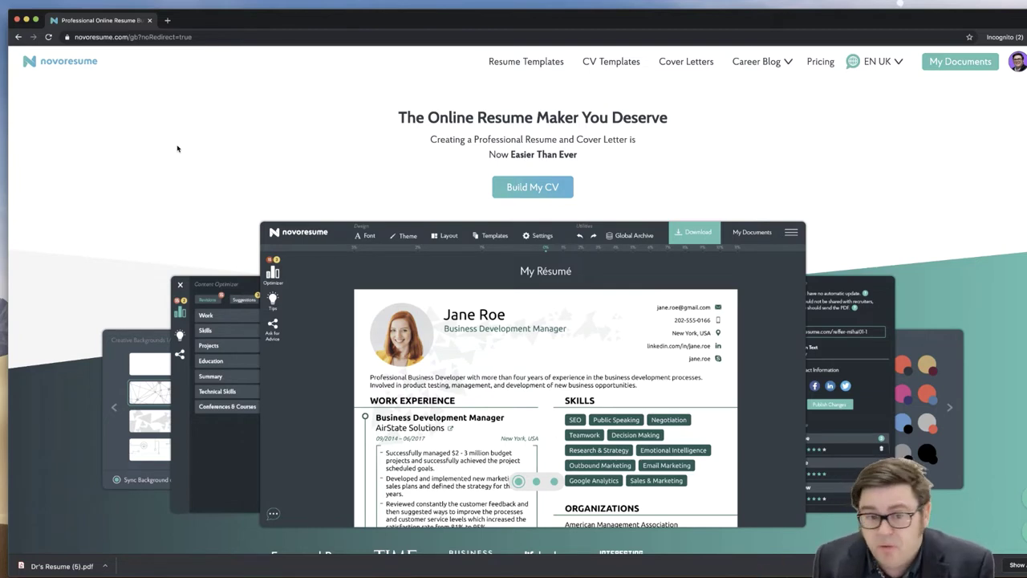
# - Browse the eight resume templates, from Functional and Modern down to College and Executive
pyautogui.click(525, 63)
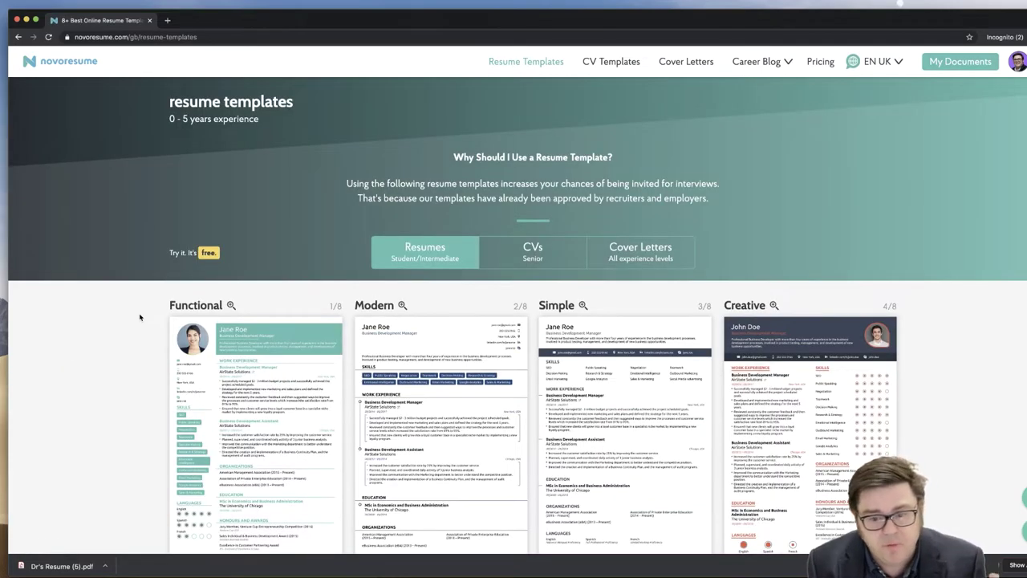
pyautogui.scroll(-3, 139, 318)
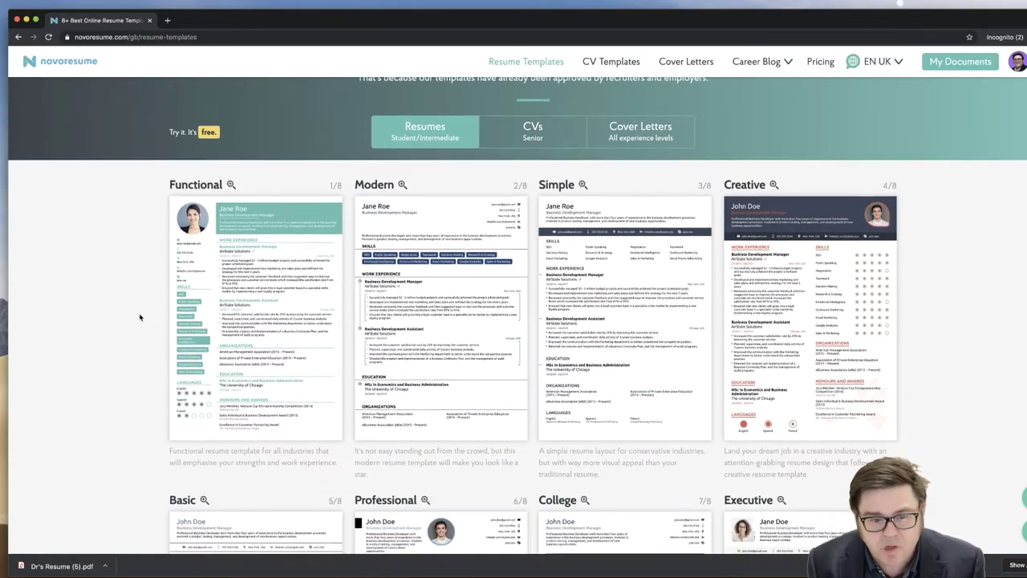
pyautogui.scroll(-1, 140, 318)
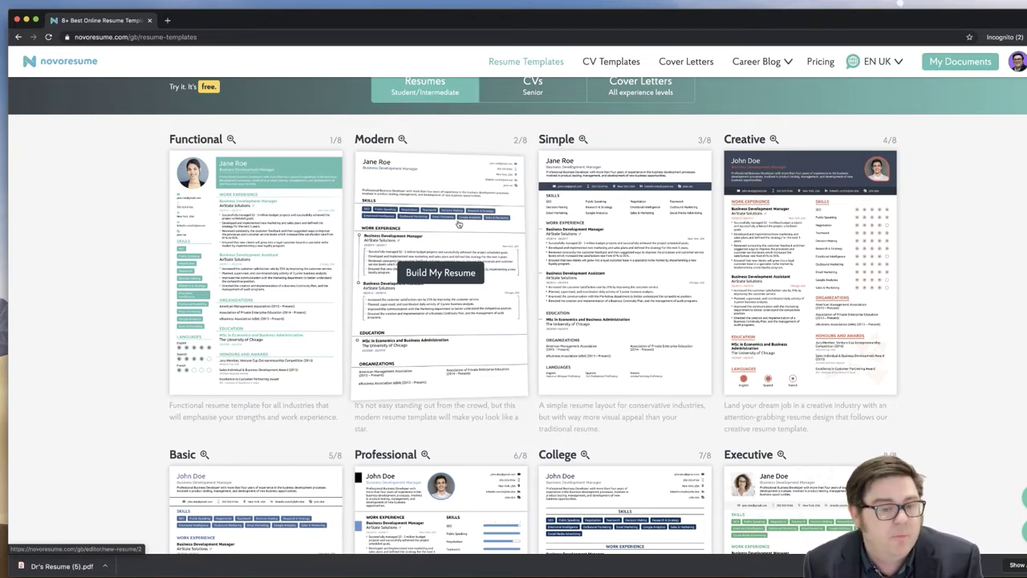
pyautogui.scroll(-3, 459, 224)
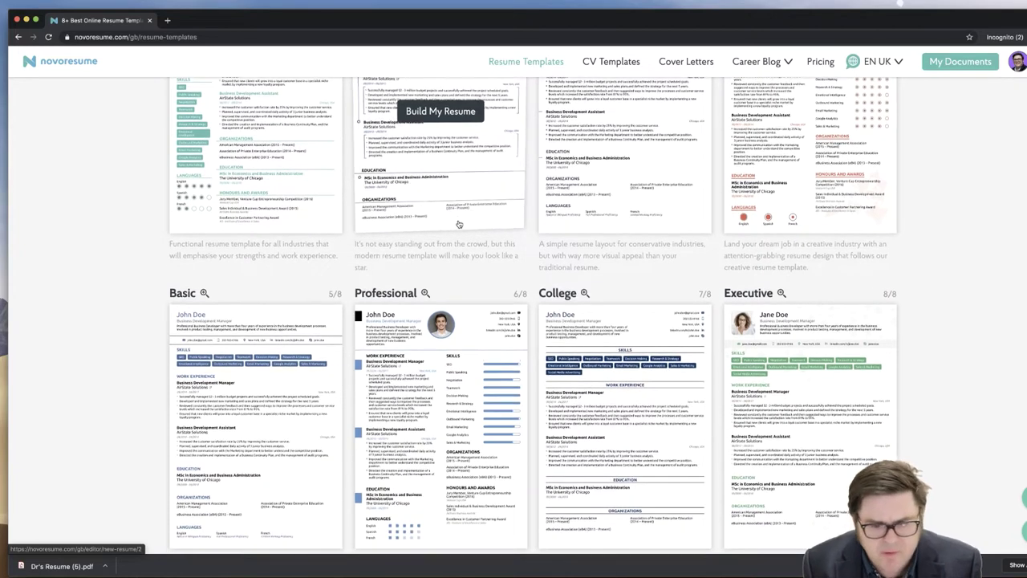
# - Browse the eight senior-level CV template designs through to Executive
pyautogui.click(606, 64)
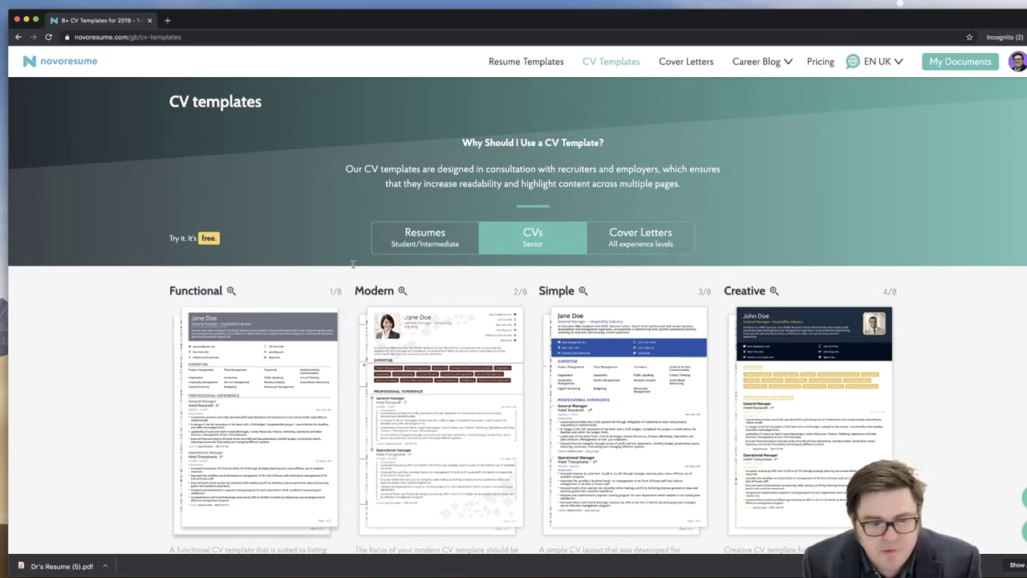
pyautogui.moveTo(265, 329)
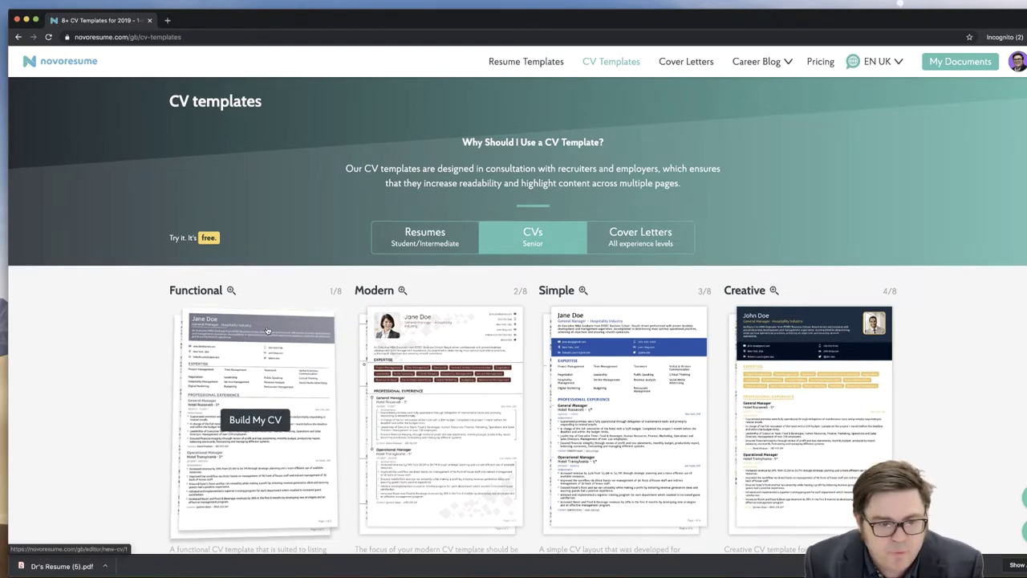
pyautogui.scroll(-5, 265, 330)
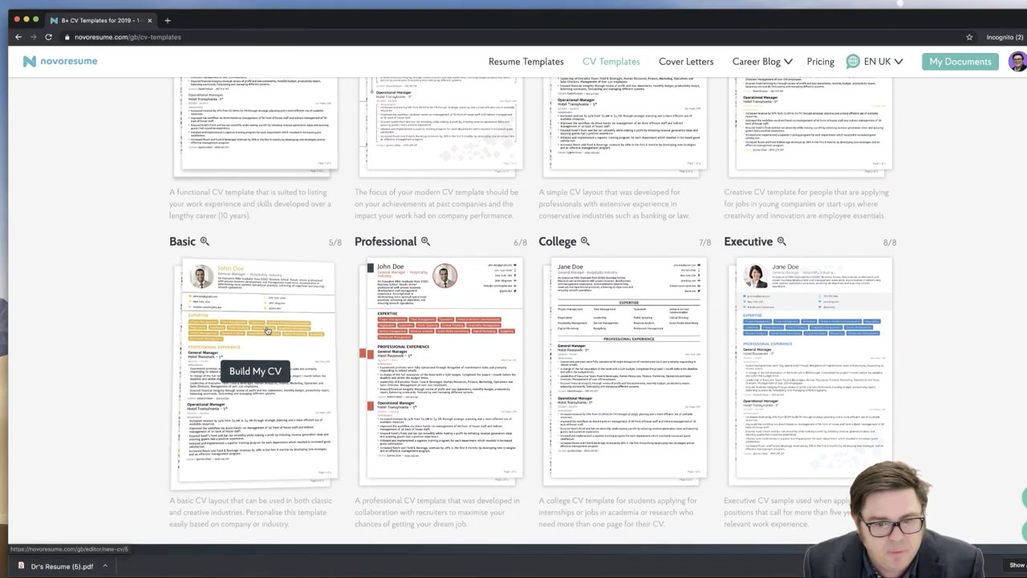
pyautogui.scroll(1, 267, 330)
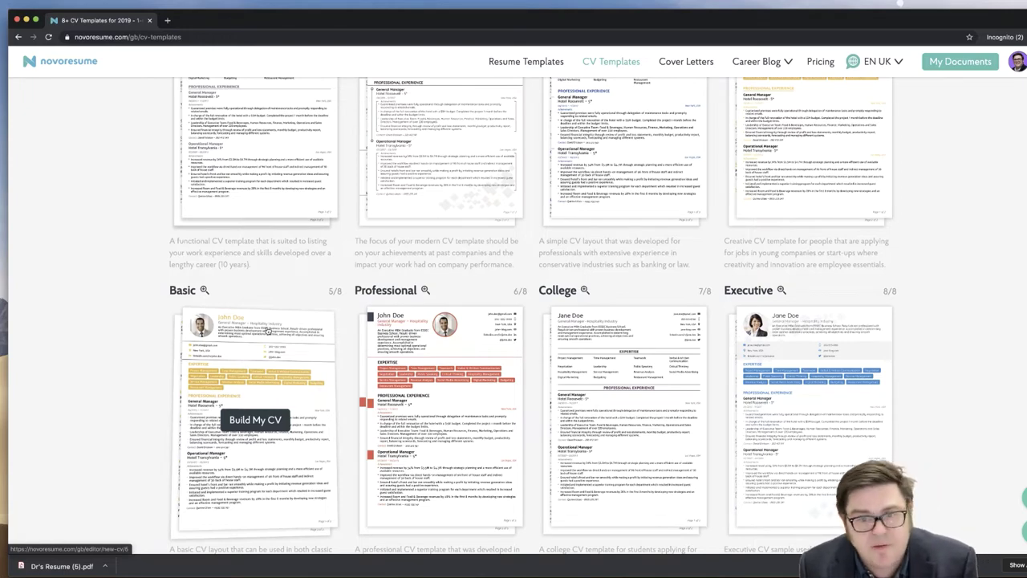
pyautogui.scroll(6, 267, 337)
# - Browse all eight cover letter designs, through Basic, Professional, College and Executive
pyautogui.click(684, 65)
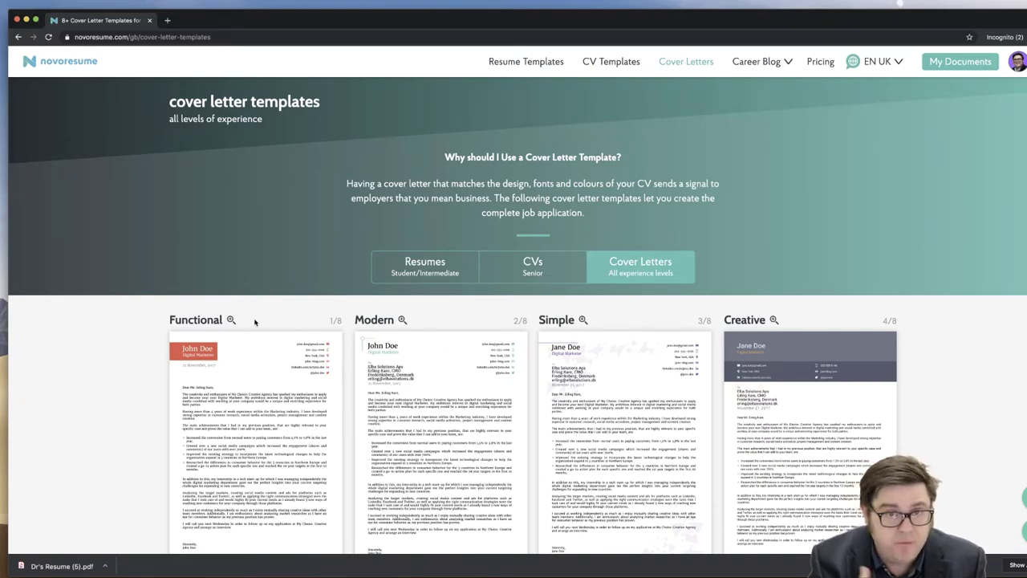
pyautogui.scroll(-5, 254, 322)
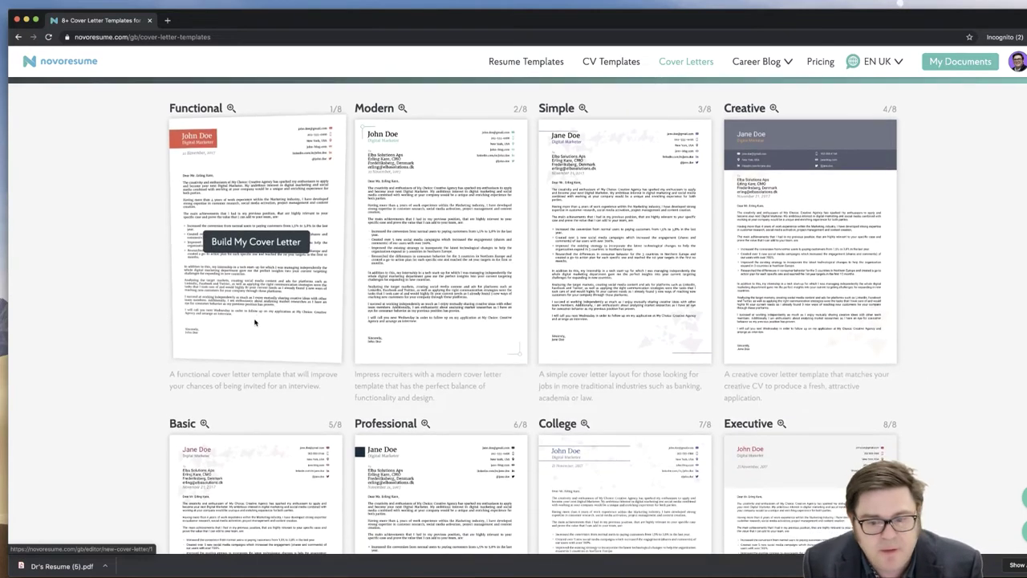
pyautogui.scroll(-2, 254, 322)
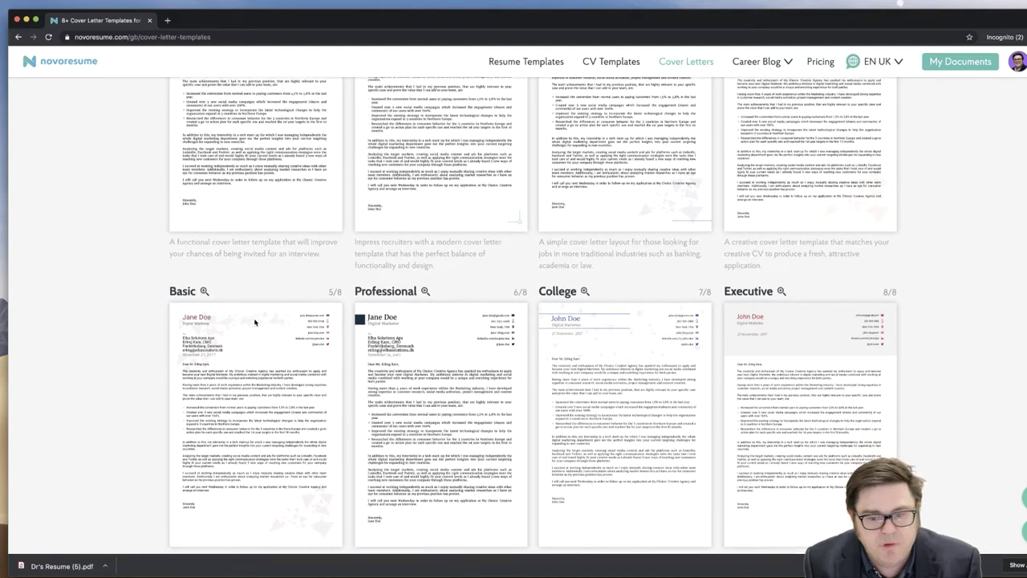
pyautogui.scroll(-1, 255, 322)
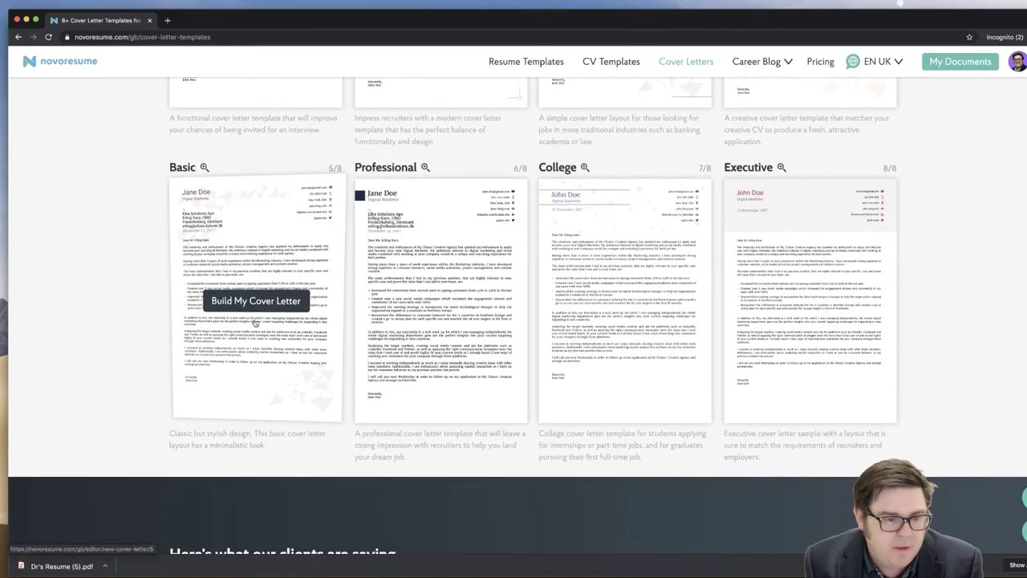
pyautogui.scroll(7, 254, 321)
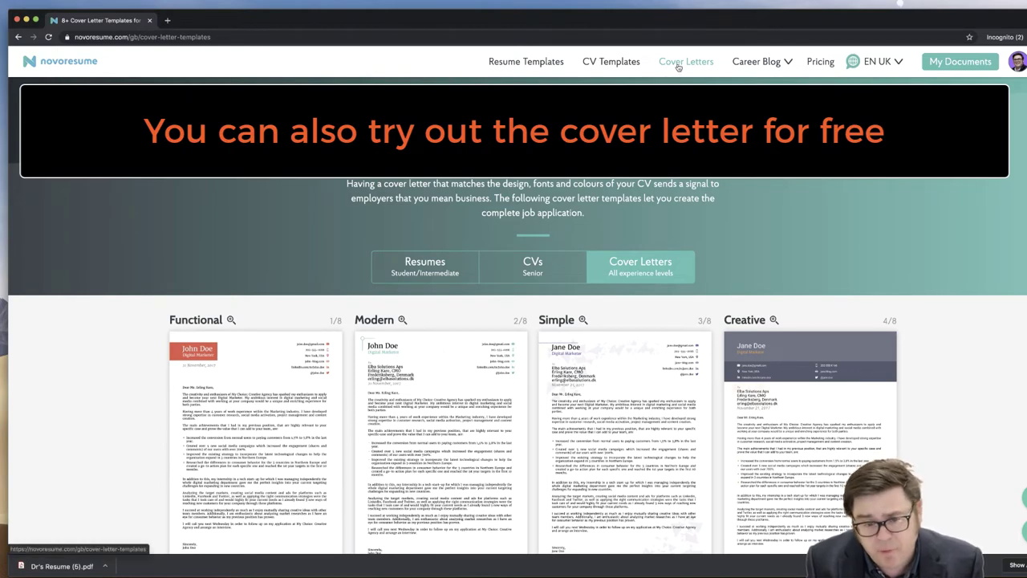
pyautogui.click(89, 63)
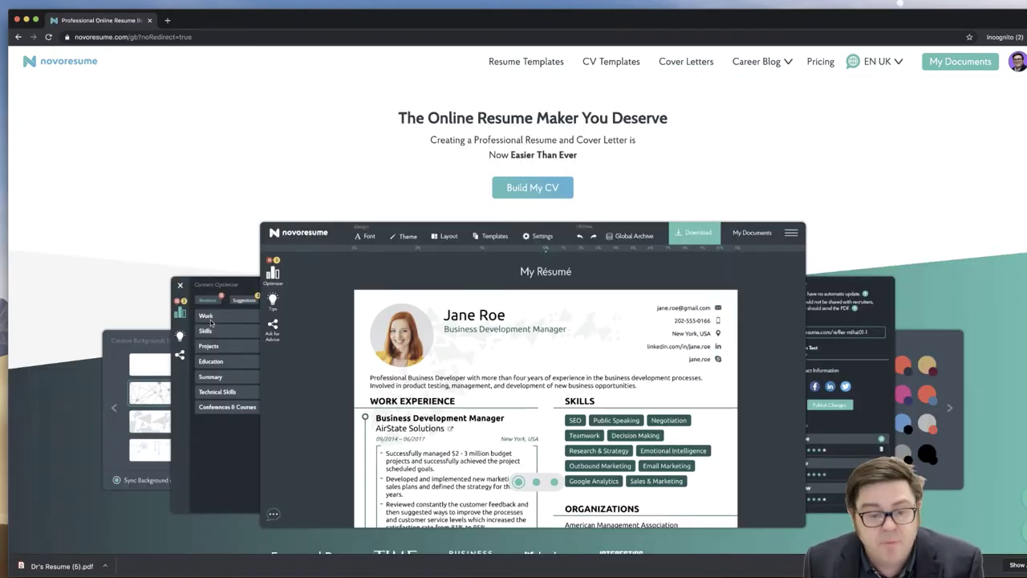
pyautogui.scroll(-10, 211, 323)
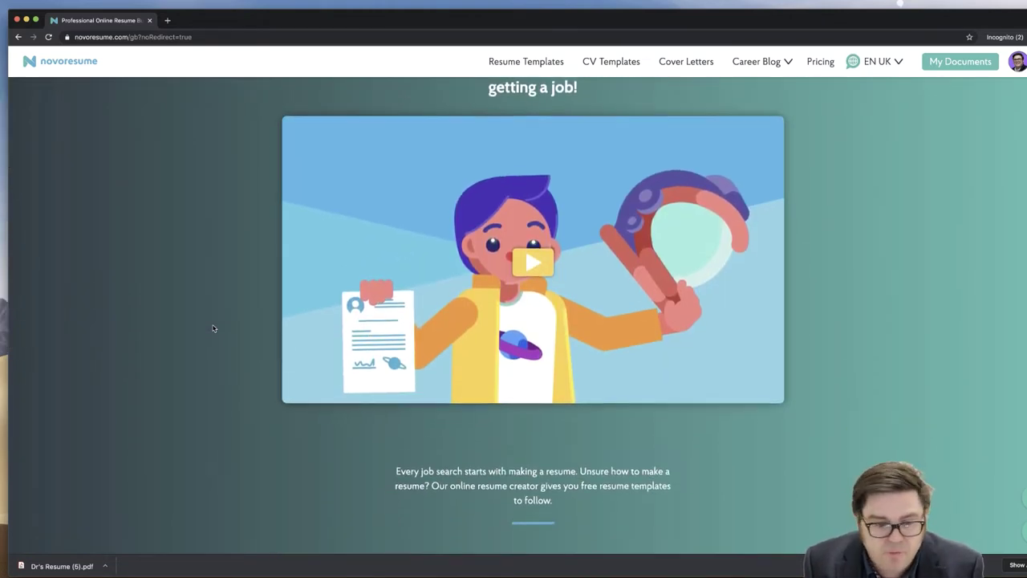
pyautogui.scroll(-8, 213, 328)
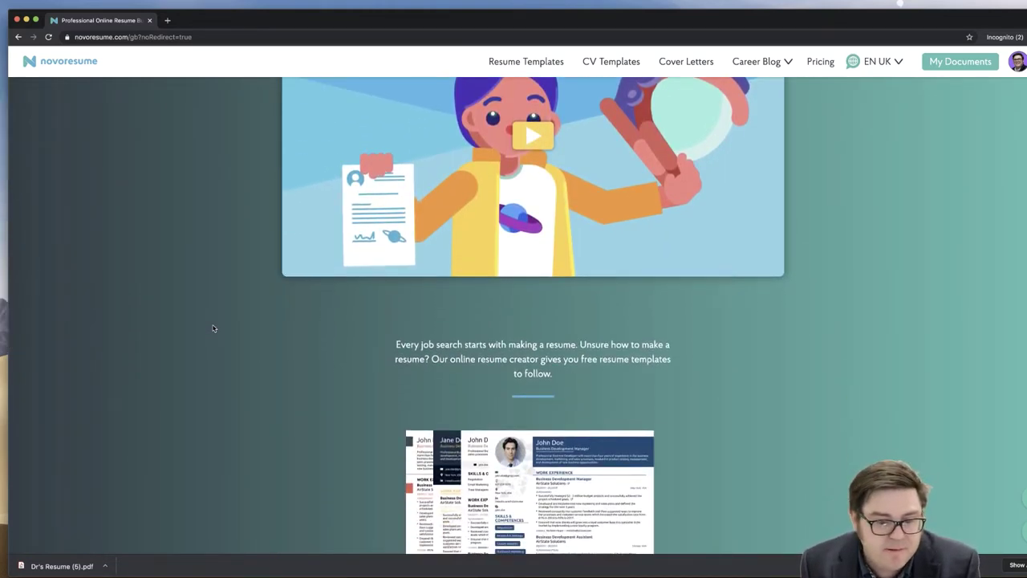
pyautogui.scroll(-5, 297, 360)
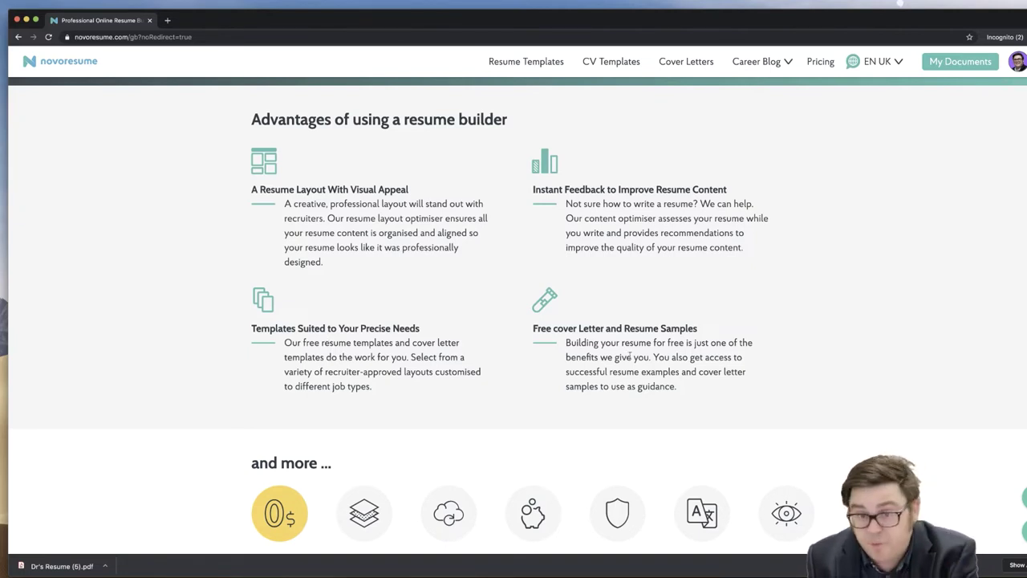
pyautogui.scroll(-4, 630, 357)
pyautogui.scroll(-1, 347, 449)
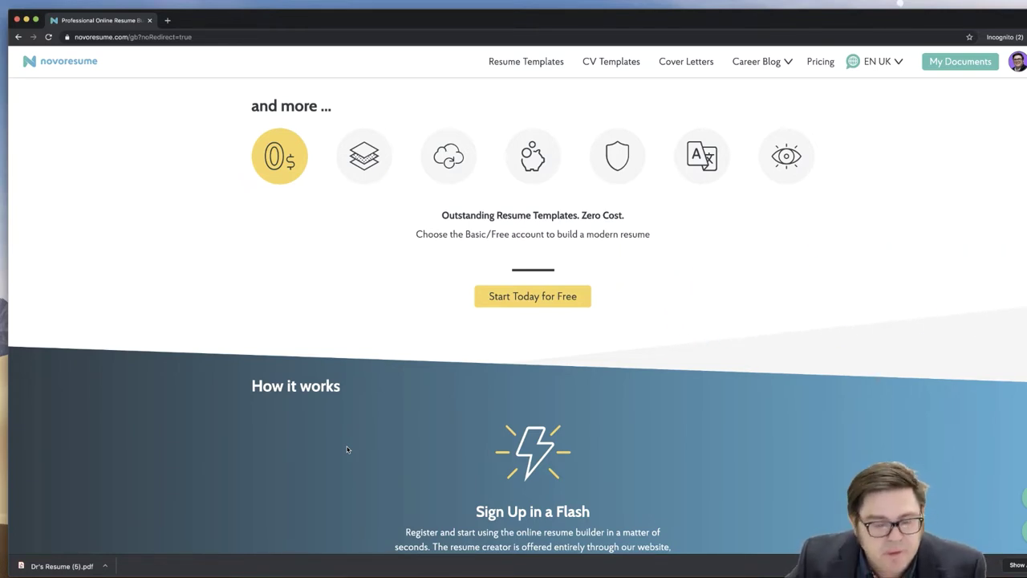
pyautogui.scroll(-1, 347, 447)
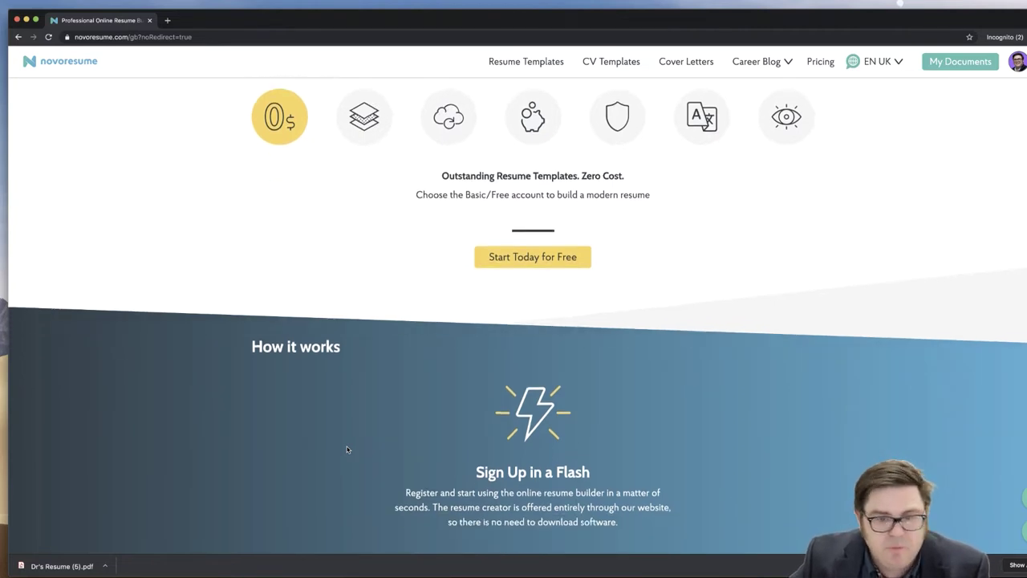
# - Scroll the homepage to the Premium features row showing 3 Page Resume and Cover Letters
pyautogui.scroll(-10, 347, 449)
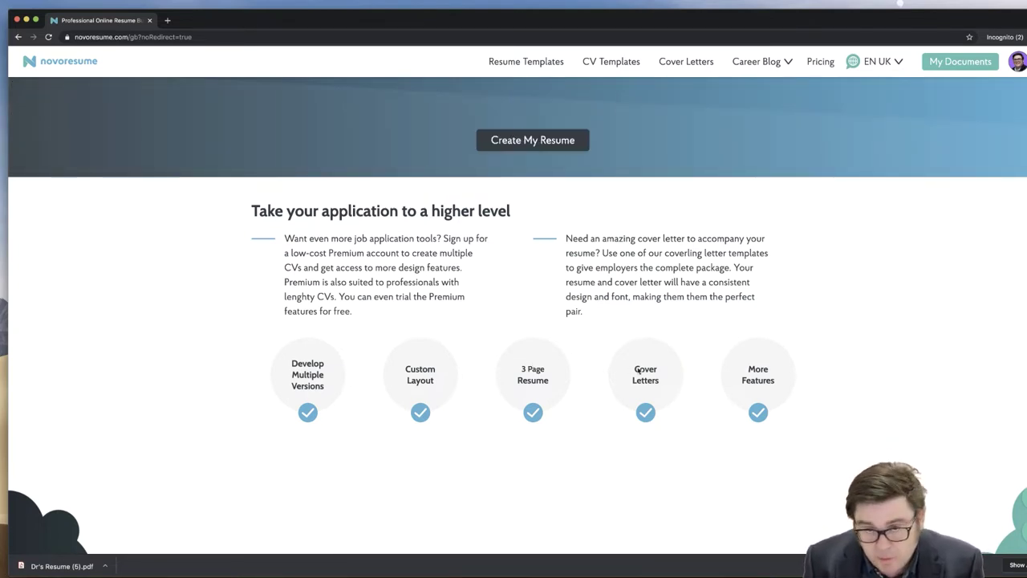
pyautogui.scroll(-5, 754, 374)
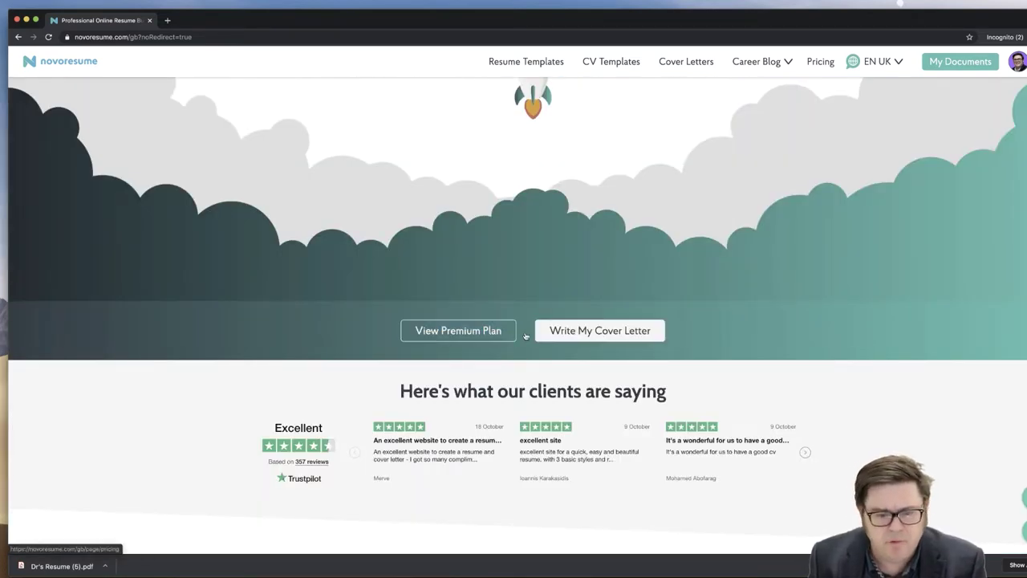
pyautogui.scroll(-2, 206, 441)
pyautogui.scroll(-2, 206, 441)
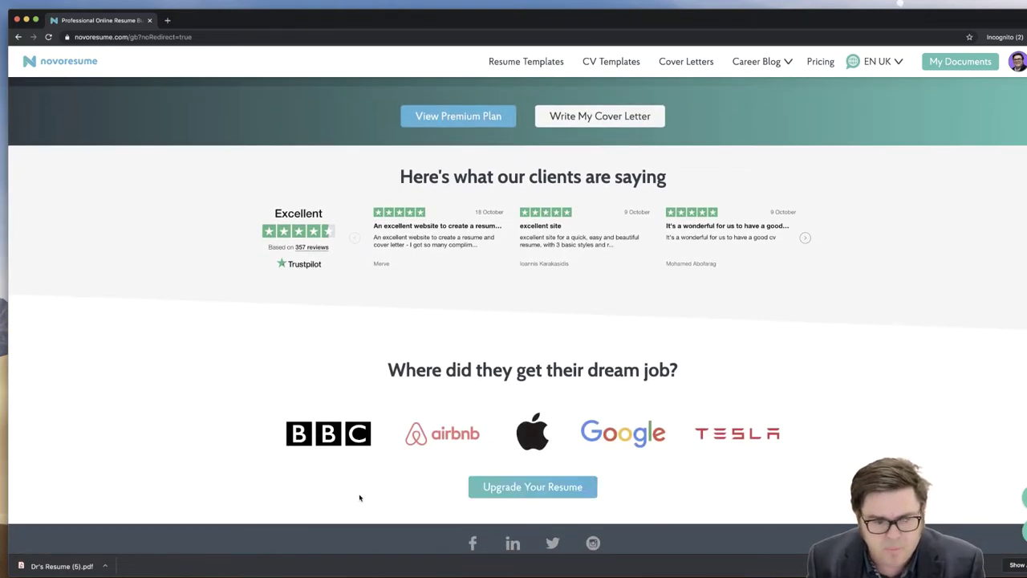
pyautogui.scroll(-2, 359, 493)
pyautogui.scroll(4, 391, 498)
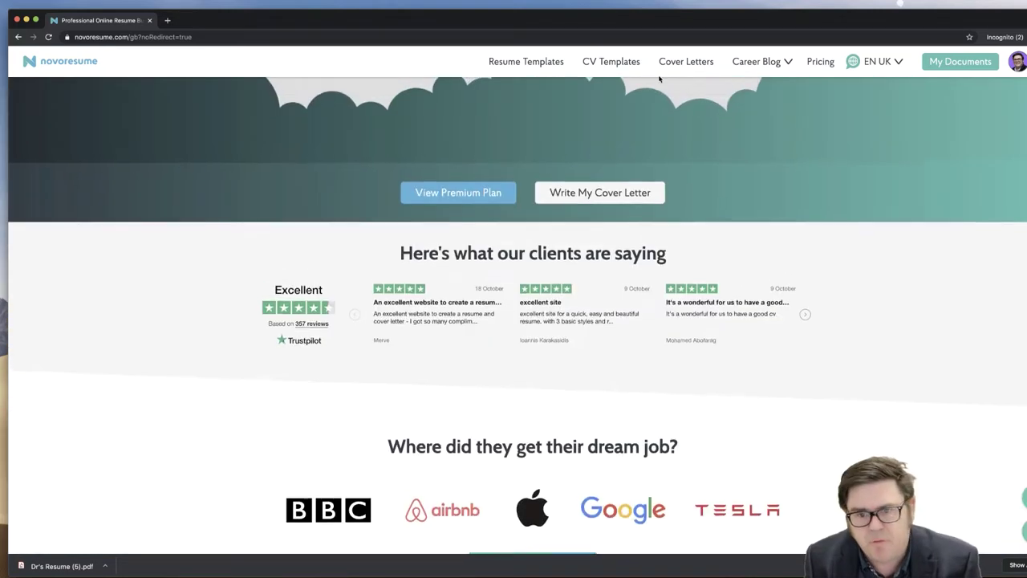
pyautogui.moveTo(756, 63)
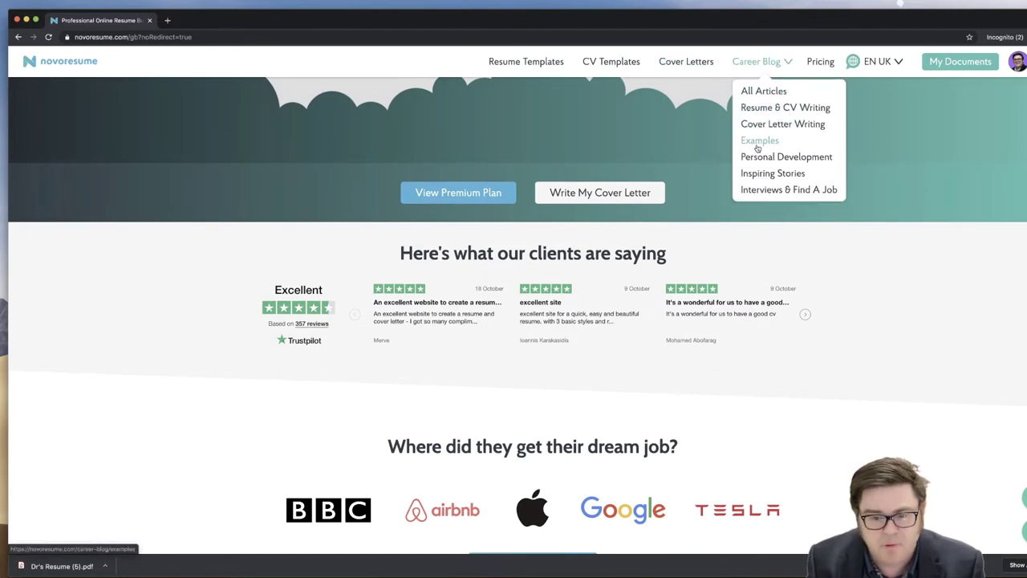
pyautogui.scroll(5, 573, 214)
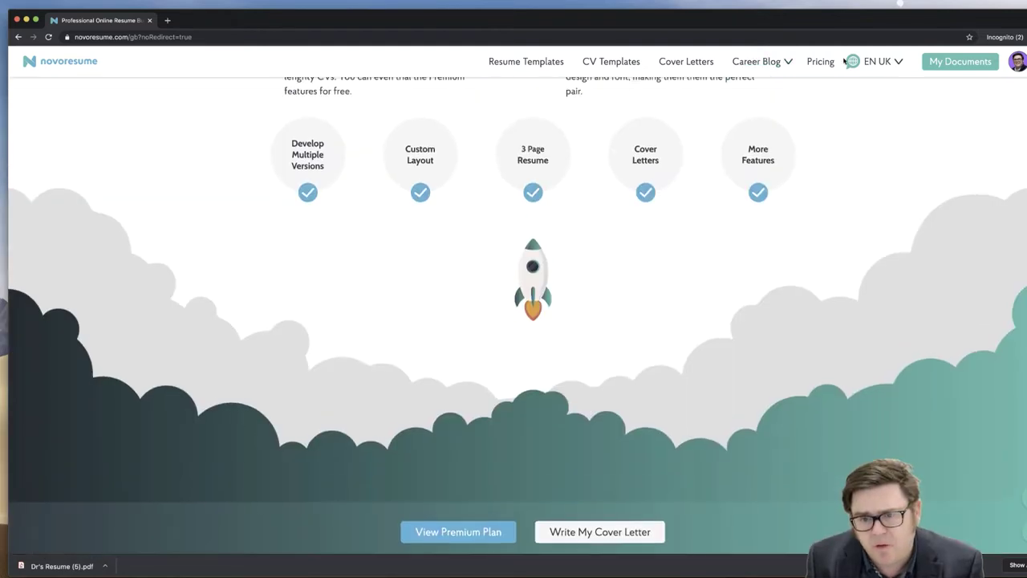
# - Review the Premium pricing plans, from $16 monthly to $89.99 yearly
pyautogui.click(818, 63)
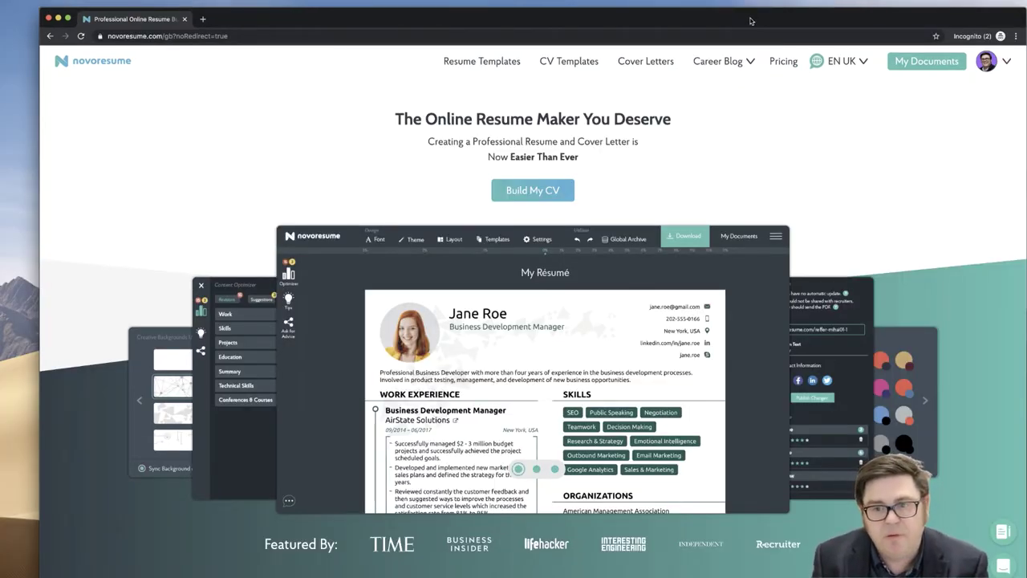
# - Open the account page showing the Premium account valid until 12 February 2020
pyautogui.moveTo(1003, 62)
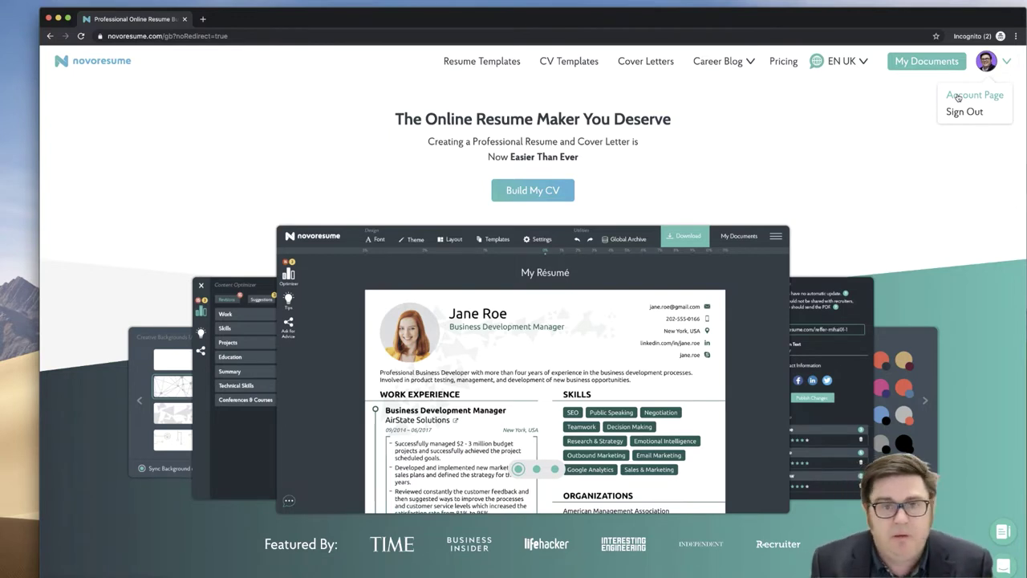
pyautogui.click(957, 97)
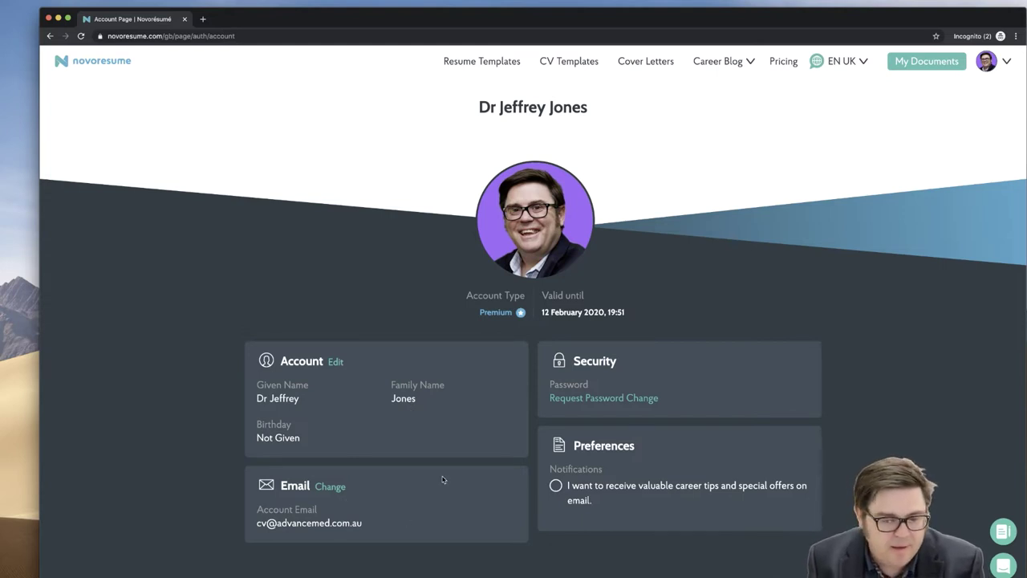
pyautogui.scroll(-1, 442, 480)
pyautogui.scroll(1, 442, 479)
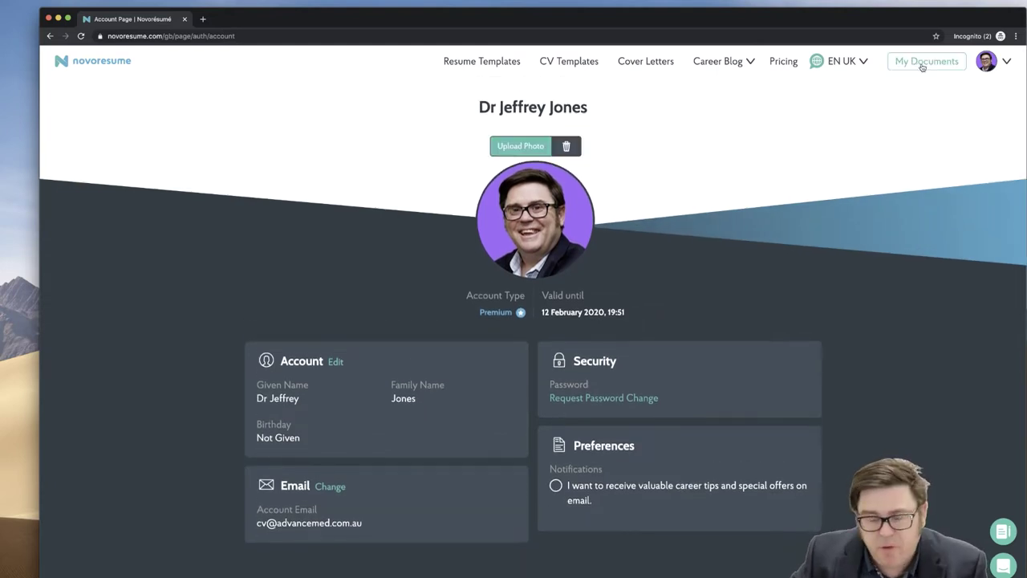
# - Open My Documents and look at the saved cover letters alongside the resumes
pyautogui.click(923, 64)
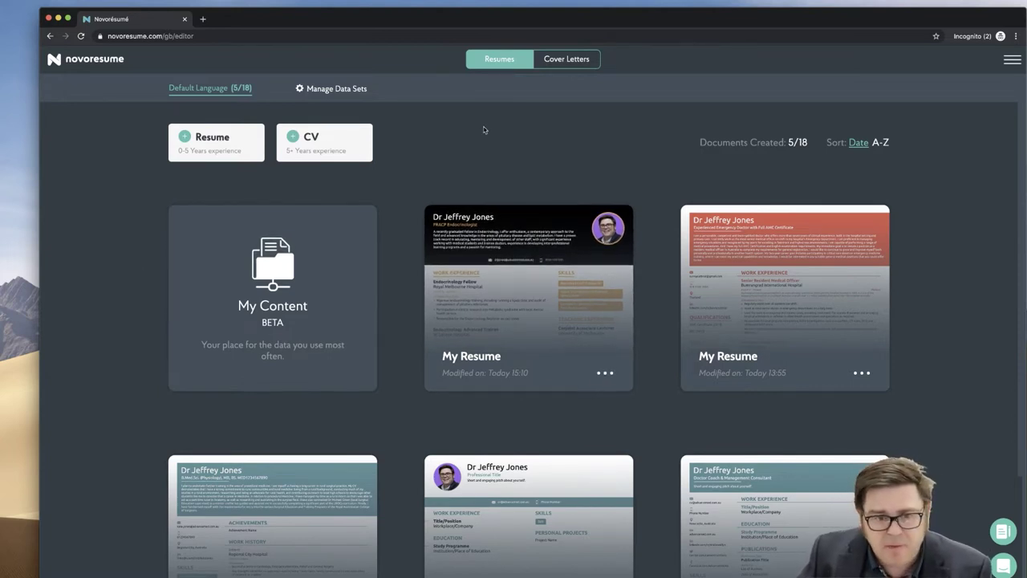
pyautogui.click(557, 62)
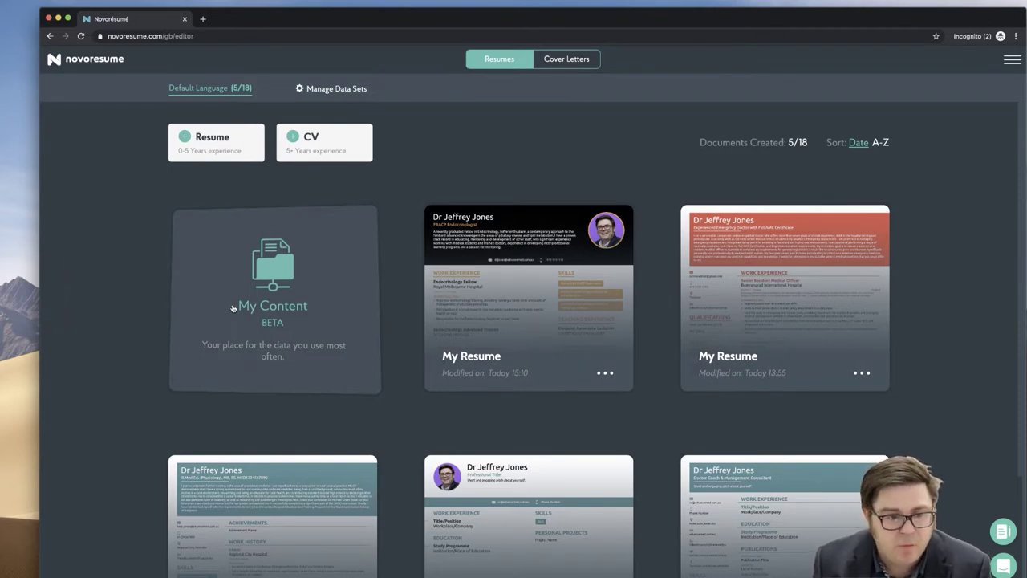
# - Open My Content and review the saved header titles, summaries and contact details
pyautogui.click(233, 309)
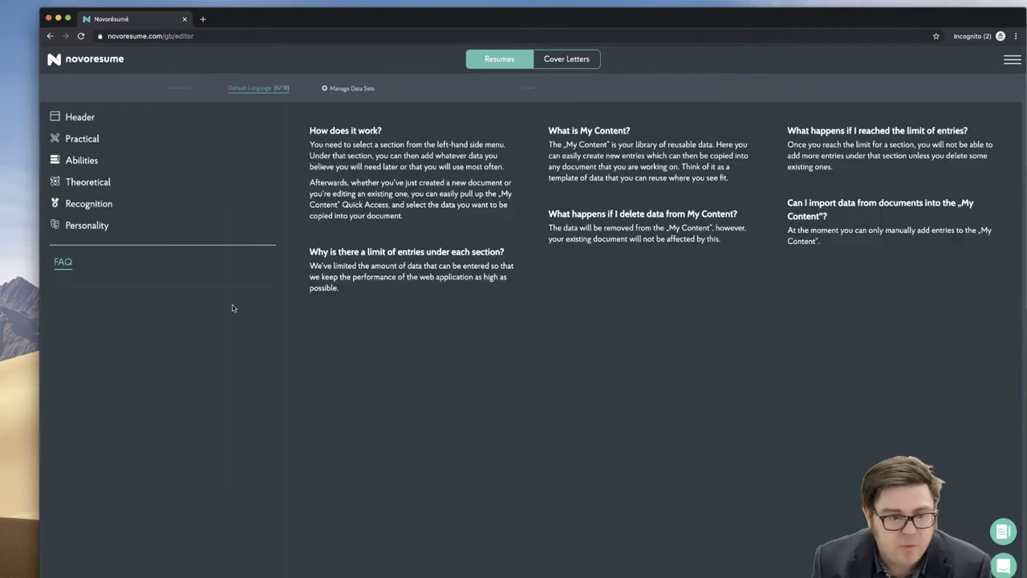
pyautogui.click(79, 117)
pyautogui.click(71, 137)
pyautogui.click(80, 157)
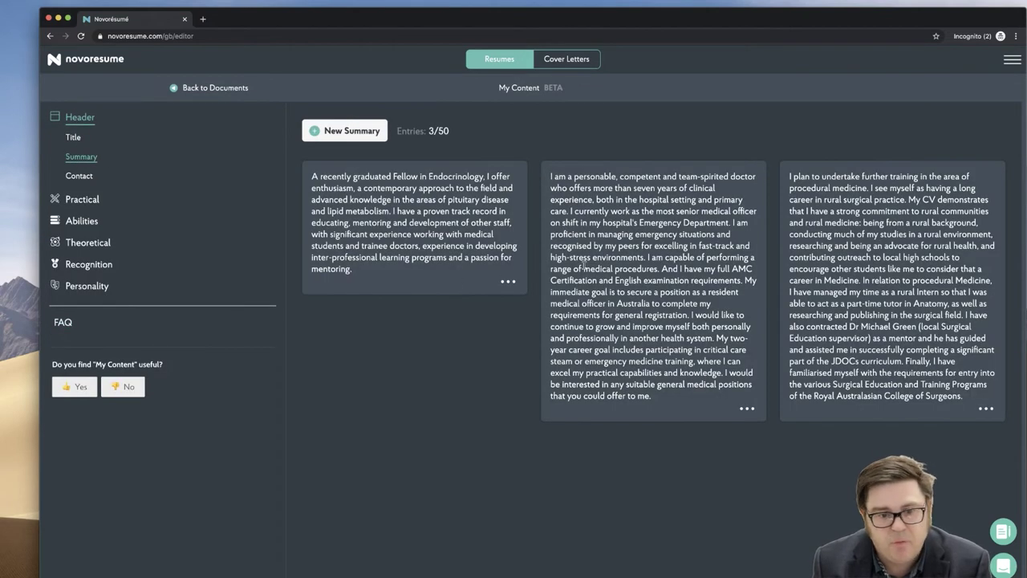
pyautogui.click(78, 176)
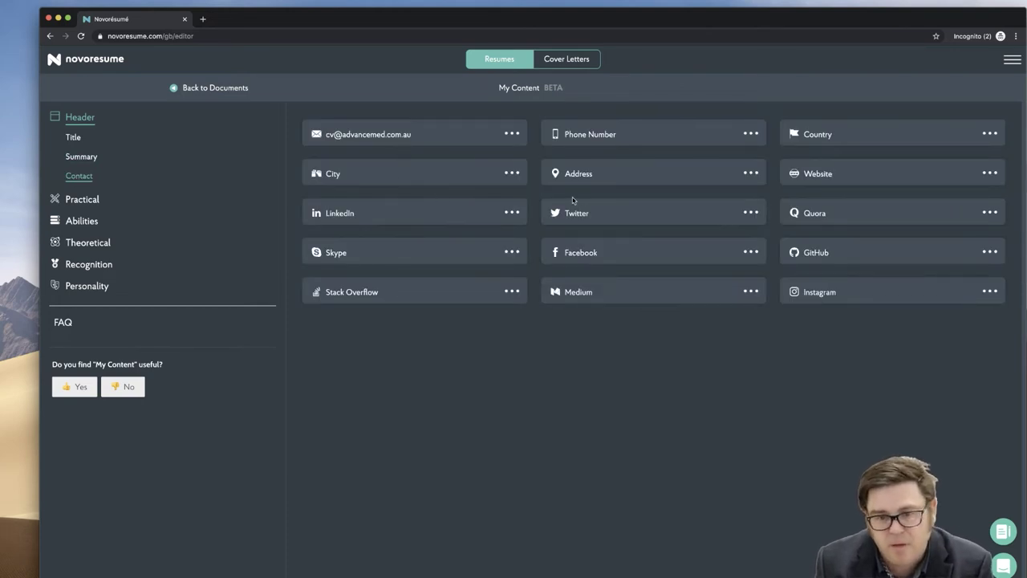
# - Review the saved projects, volunteer experience, publications, teaching entries and skills
pyautogui.click(82, 199)
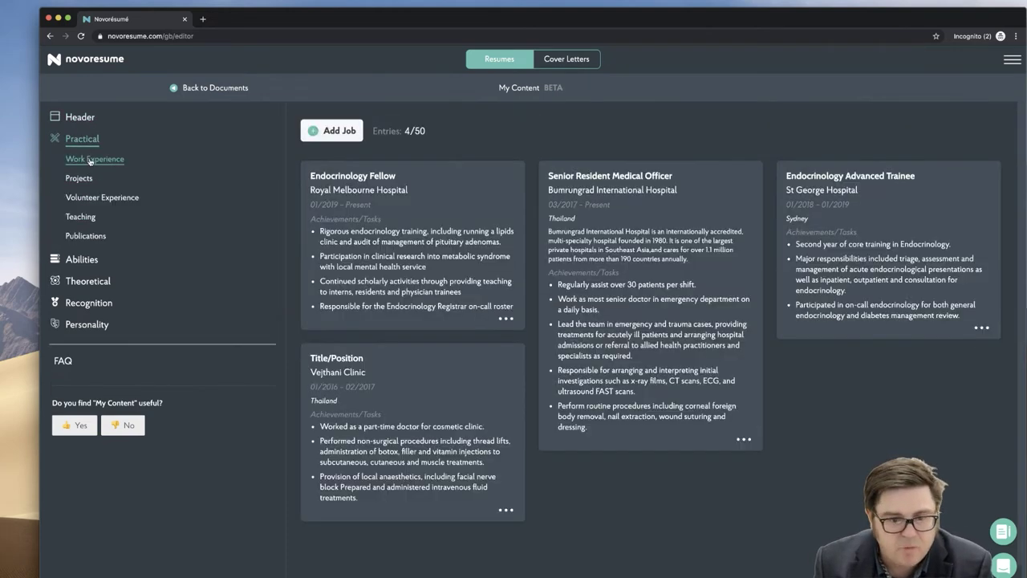
pyautogui.click(79, 179)
pyautogui.click(74, 199)
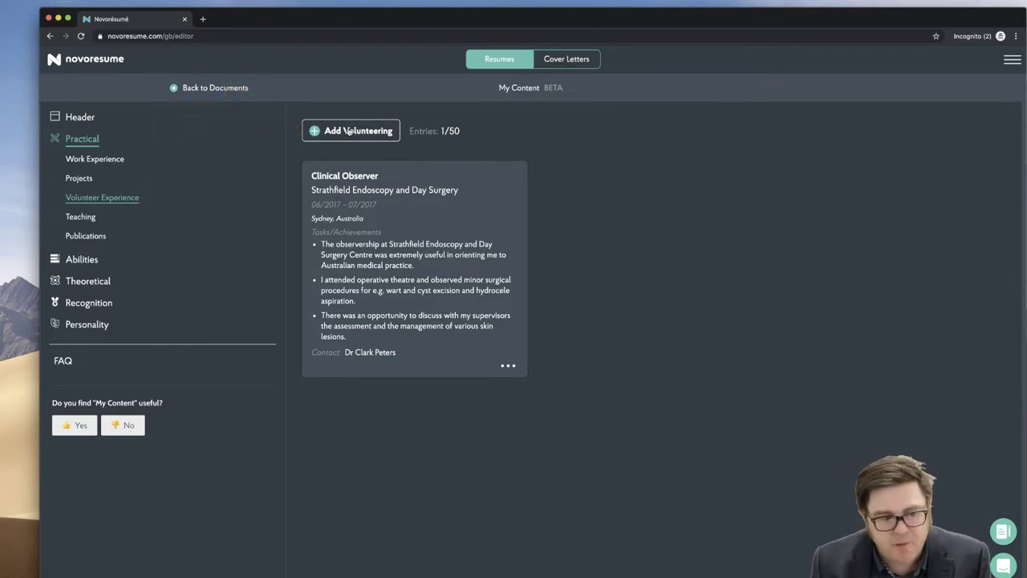
pyautogui.click(92, 238)
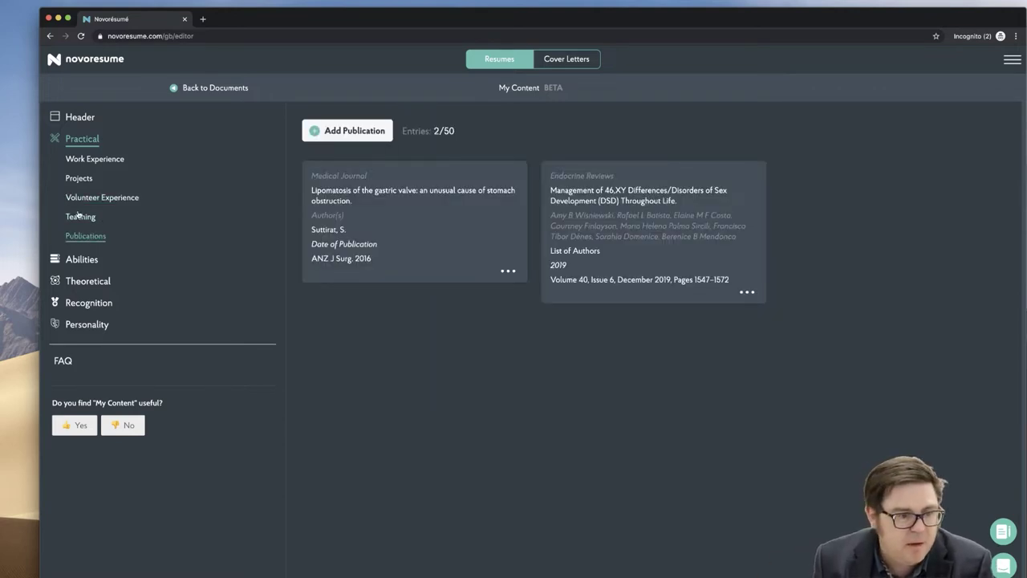
pyautogui.click(79, 218)
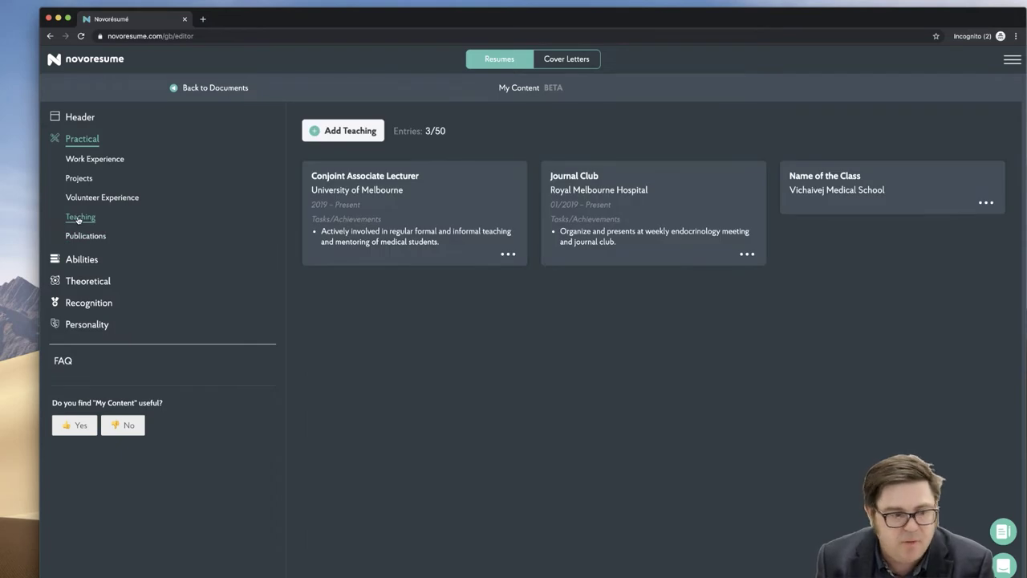
pyautogui.click(81, 259)
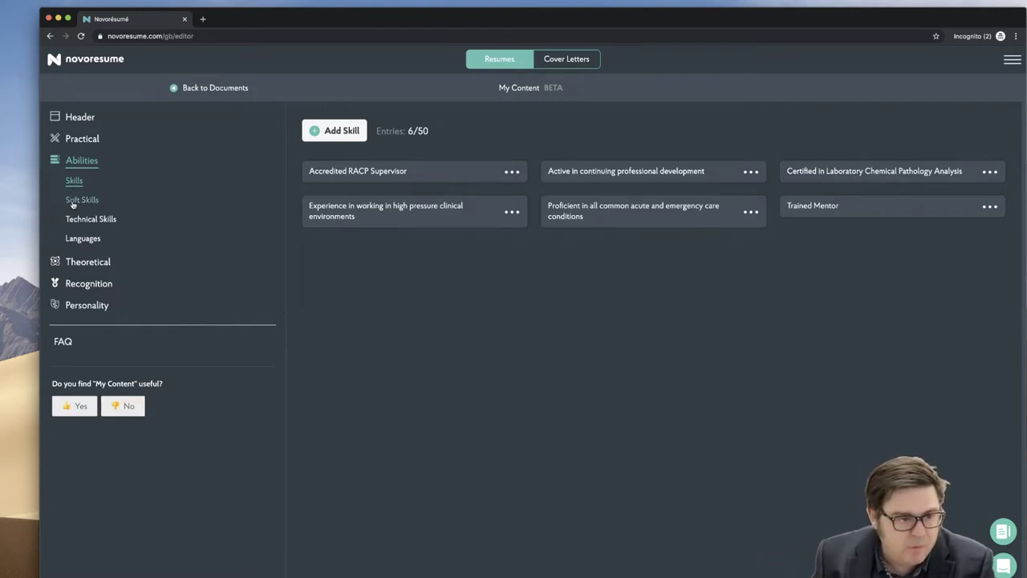
# - Review the saved soft and technical skills, languages, education, conferences and certificates
pyautogui.click(72, 205)
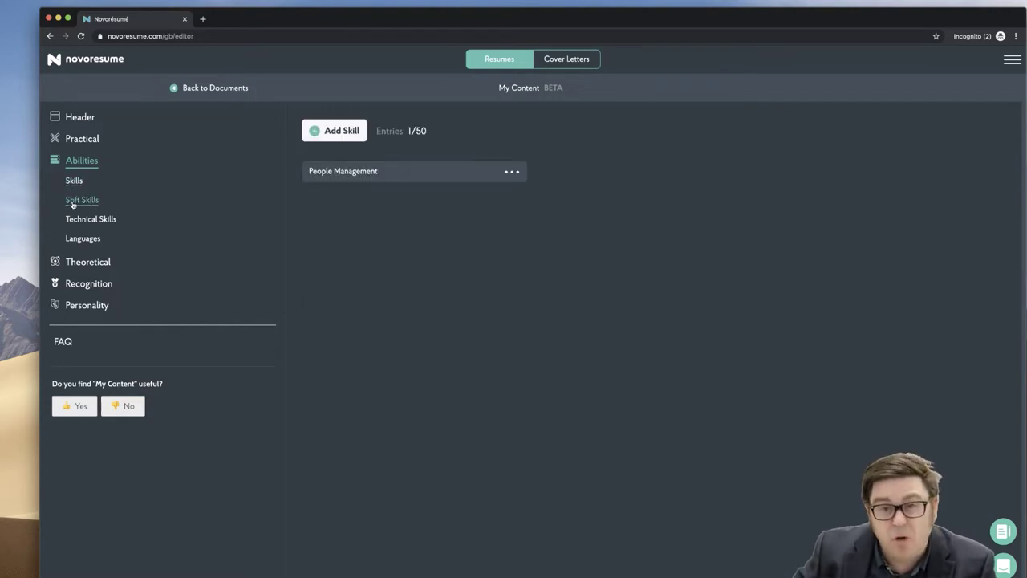
pyautogui.click(70, 220)
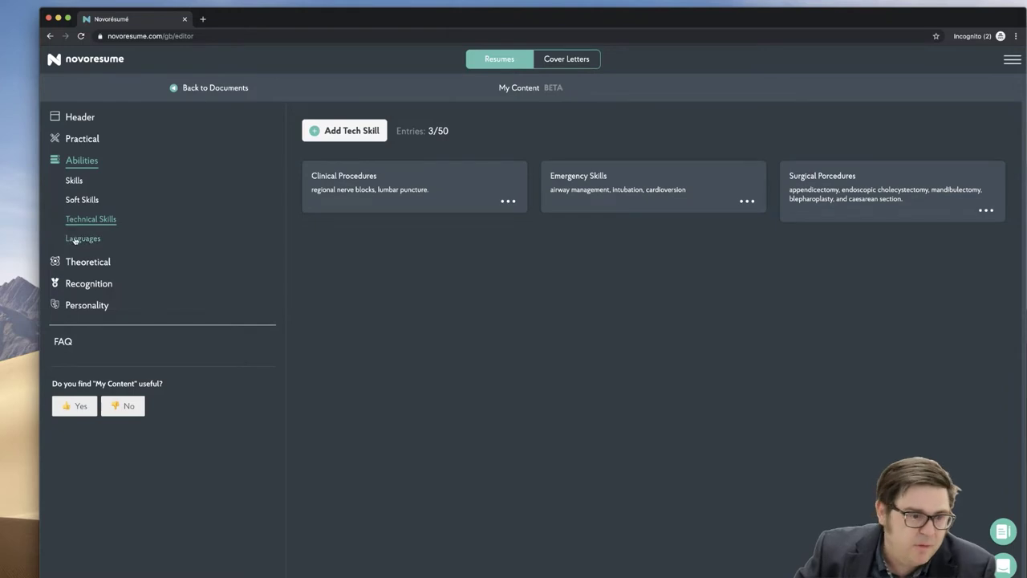
pyautogui.click(76, 238)
pyautogui.click(81, 263)
pyautogui.click(76, 201)
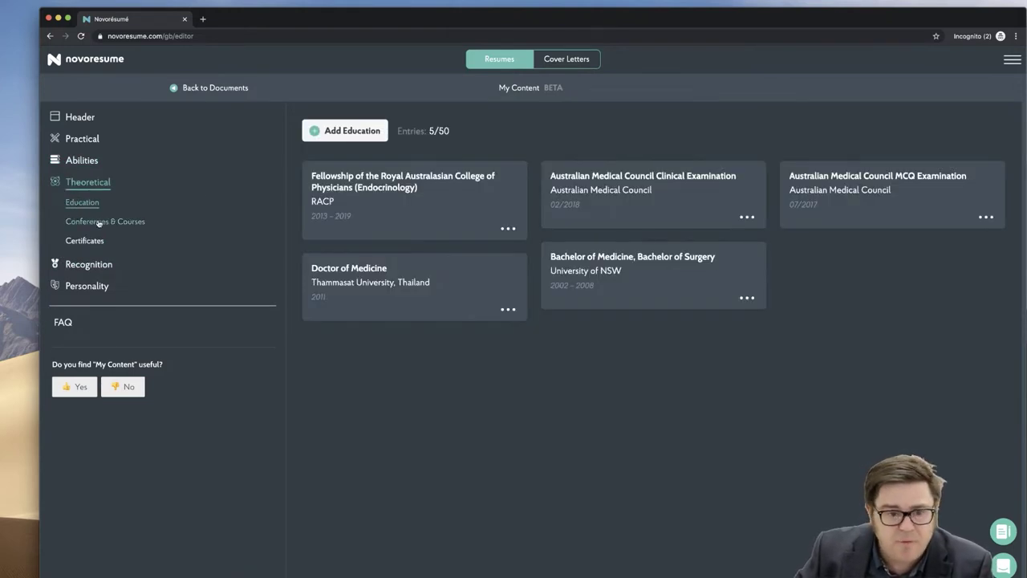
pyautogui.click(100, 222)
pyautogui.click(82, 240)
# - Review the saved references, organisations, interests and causes
pyautogui.click(86, 264)
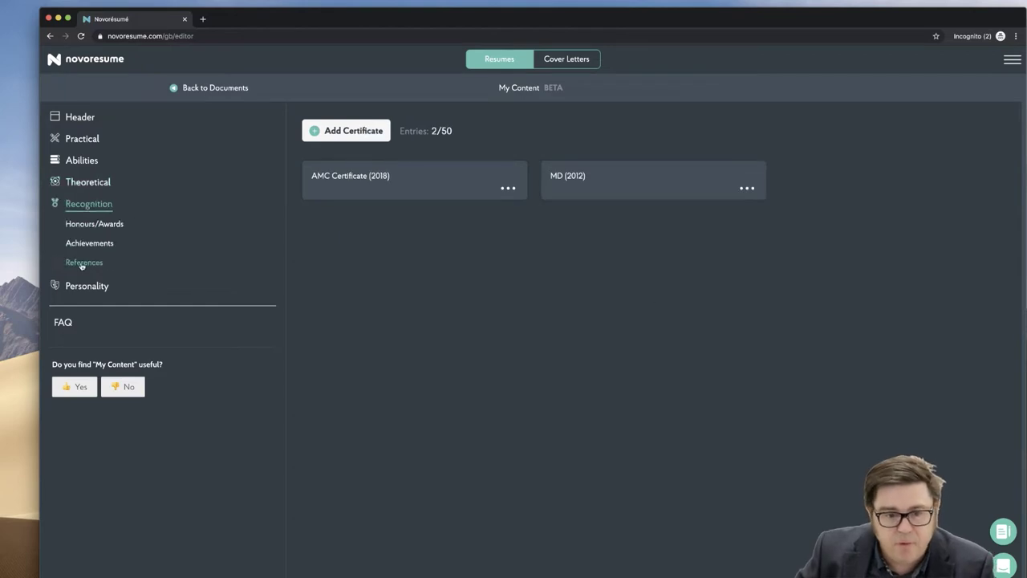
pyautogui.click(84, 262)
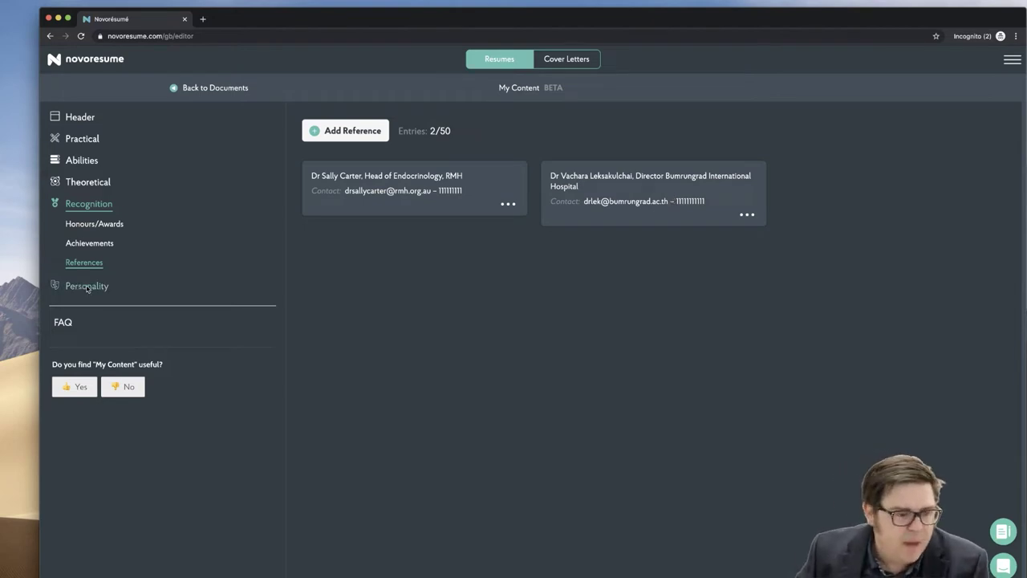
pyautogui.click(87, 286)
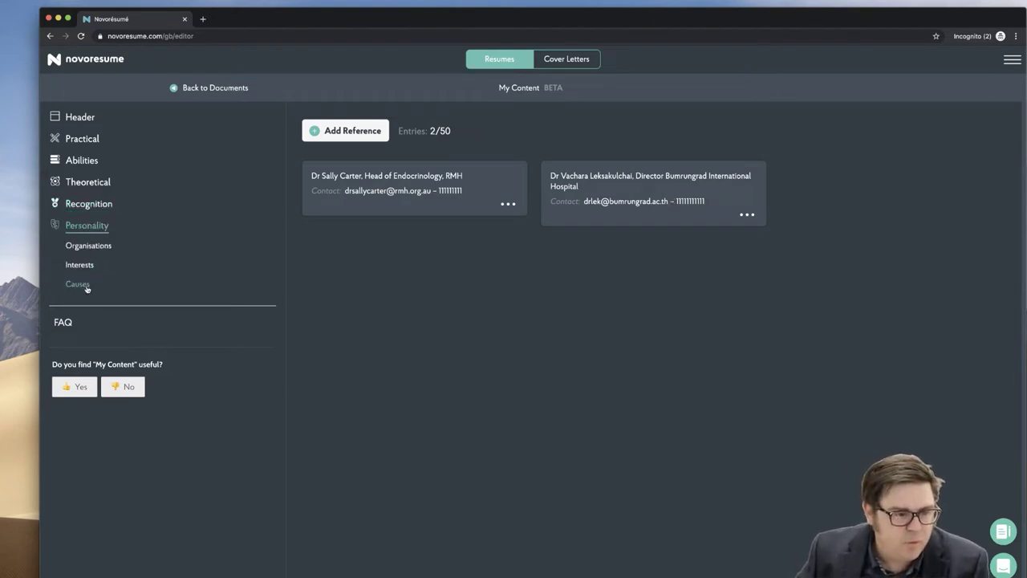
pyautogui.click(82, 247)
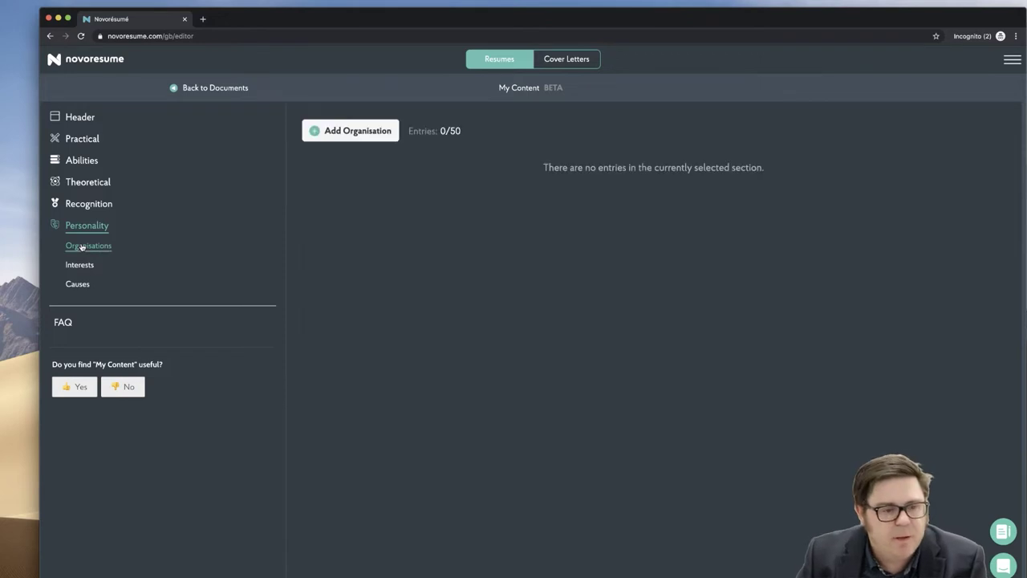
pyautogui.click(73, 267)
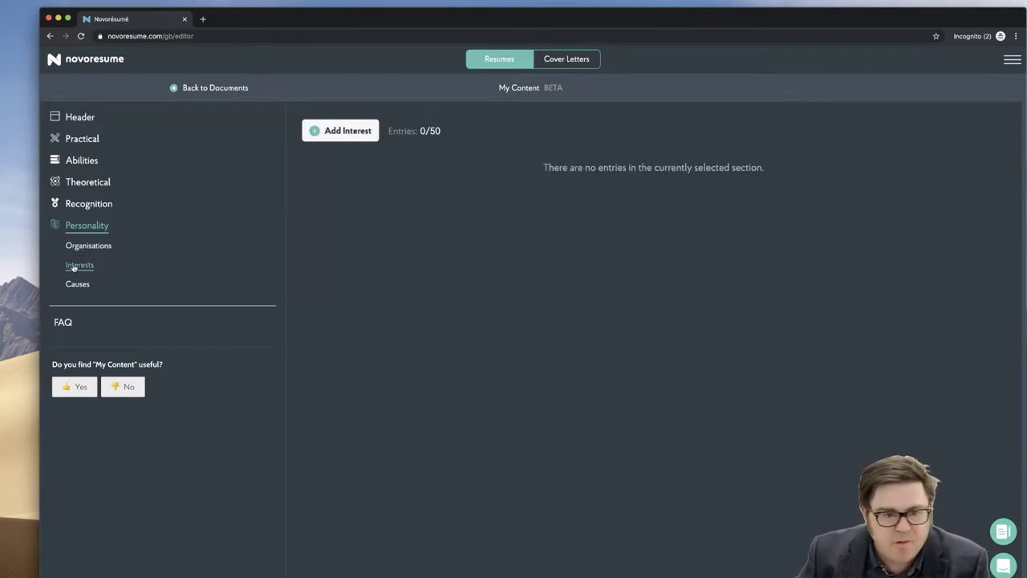
pyautogui.click(70, 286)
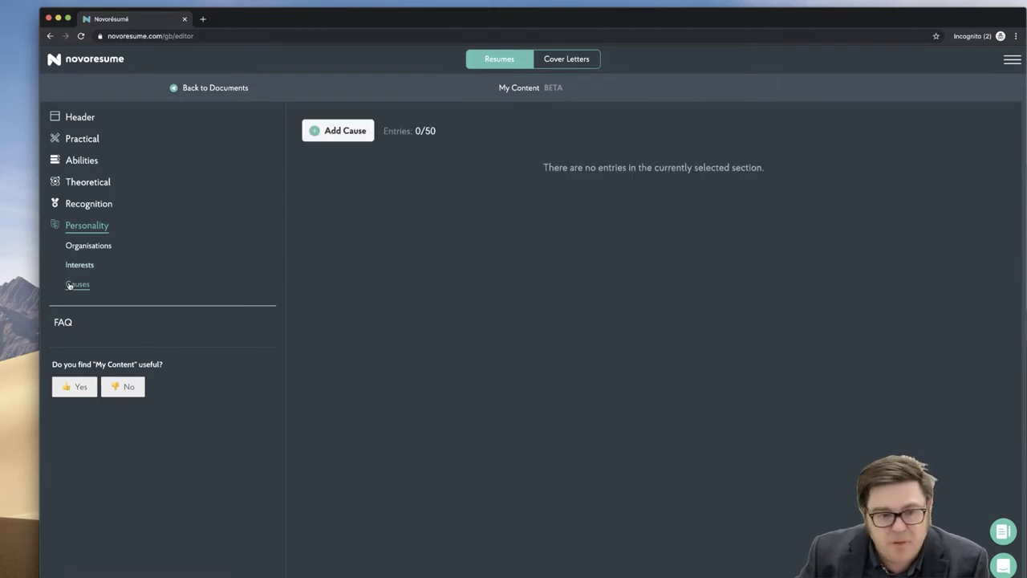
# - Read the My Content FAQ, check the support chat, and return to documents
pyautogui.click(61, 321)
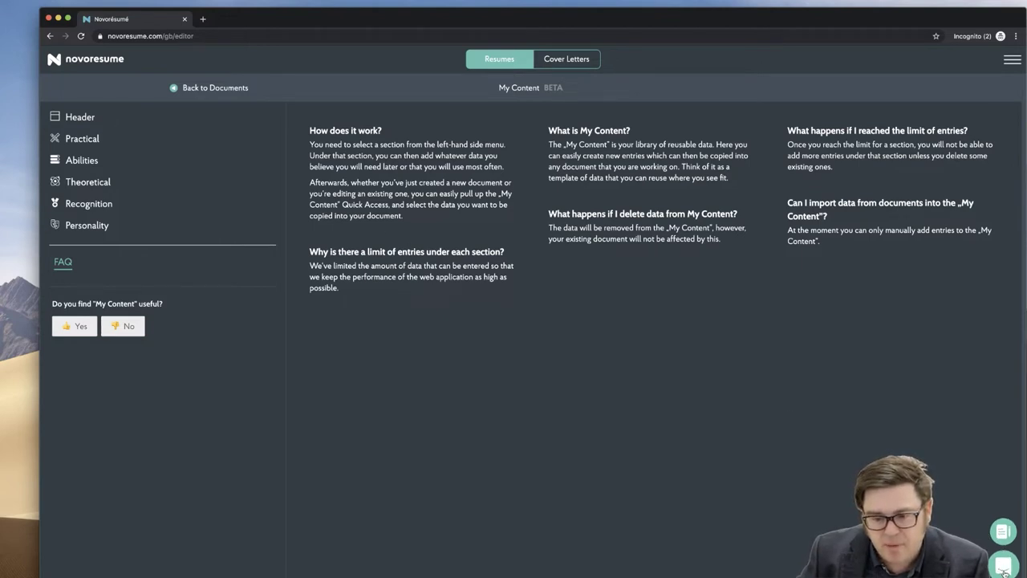
pyautogui.click(1003, 567)
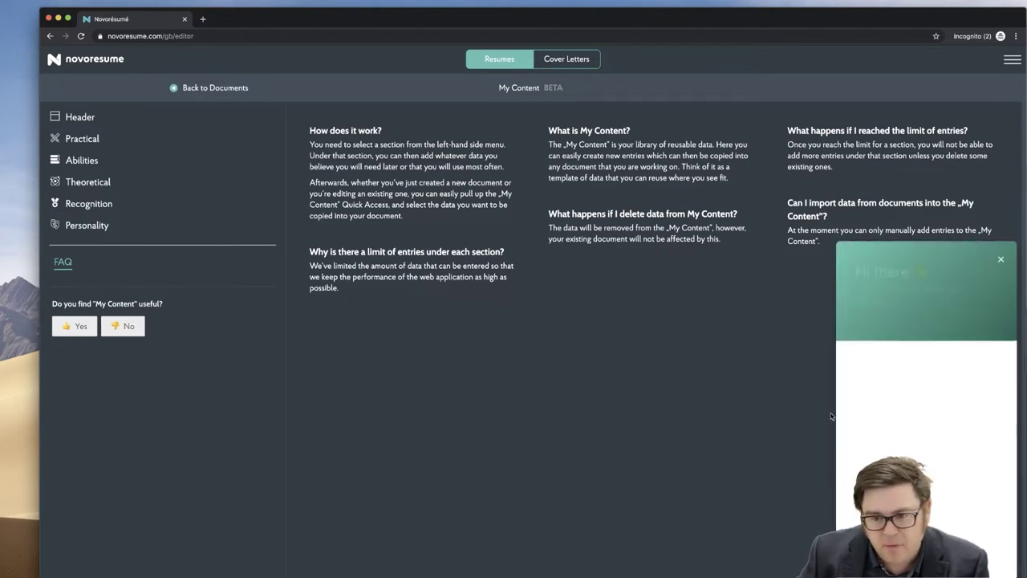
pyautogui.click(1001, 261)
pyautogui.click(173, 87)
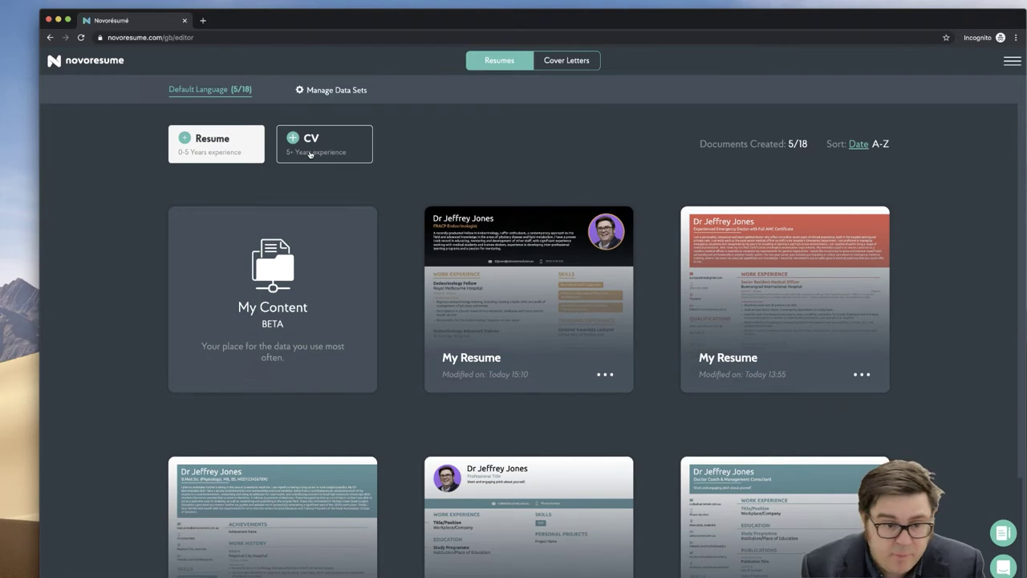
# - Open the + Resume (0-5 Years experience) template gallery from the dashboard
pyautogui.click(224, 144)
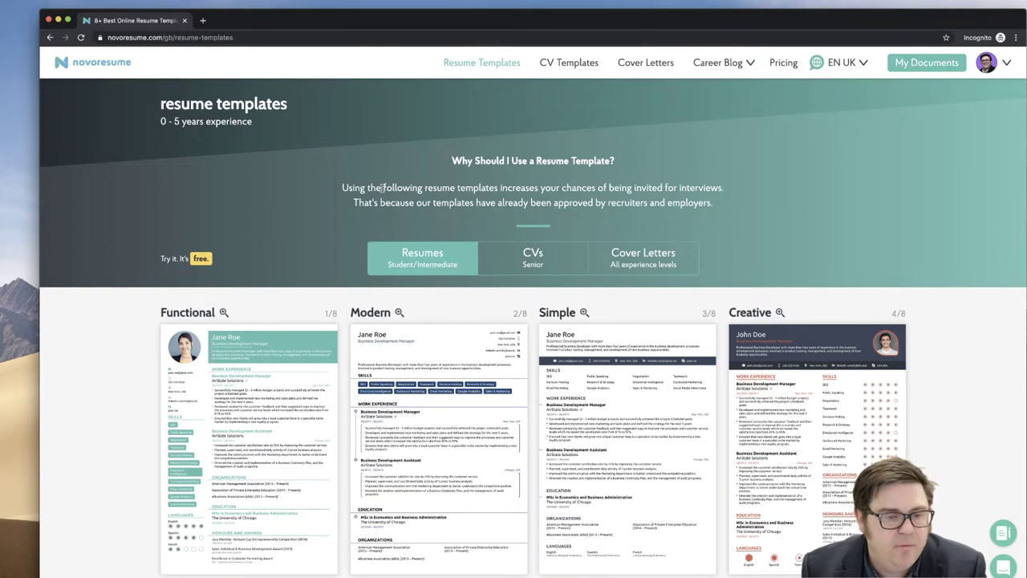
# - Scroll through the template gallery to review all eight resume designs
pyautogui.scroll(-2, 296, 252)
pyautogui.scroll(-5, 296, 252)
pyautogui.scroll(3, 295, 252)
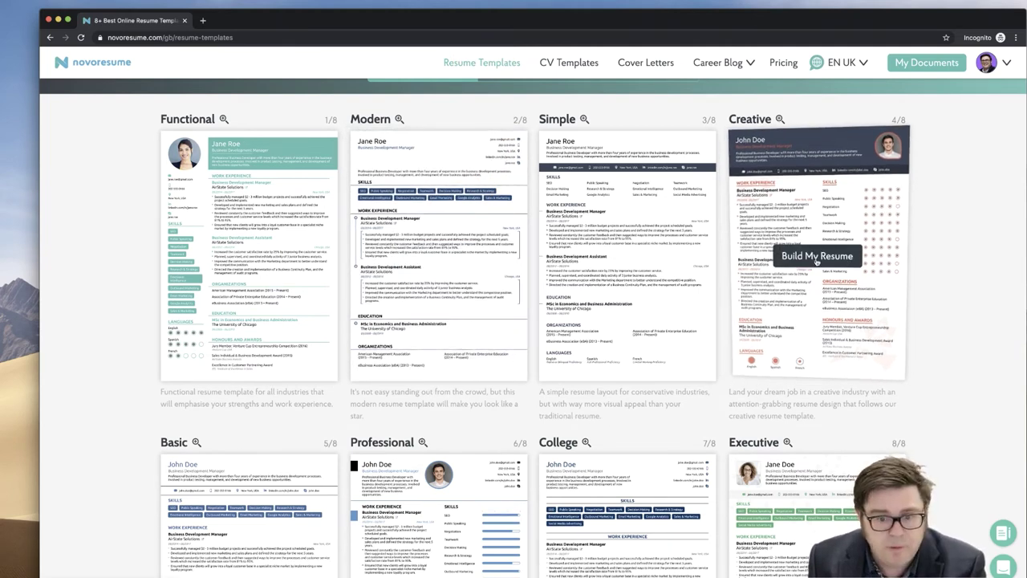
# - Start a Creative-template resume and enter a placeholder phone number in its contact details
pyautogui.click(817, 257)
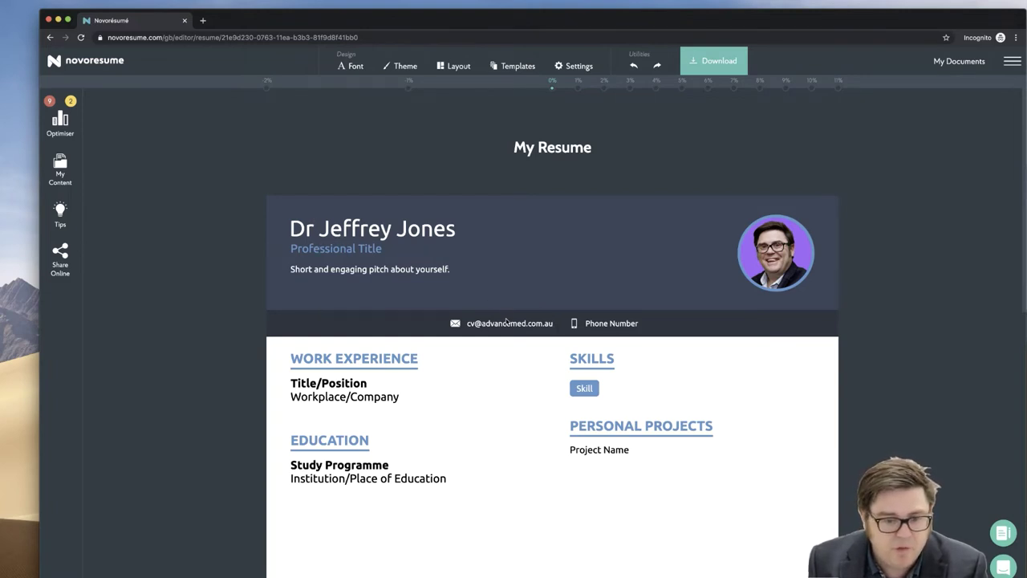
pyautogui.click(399, 232)
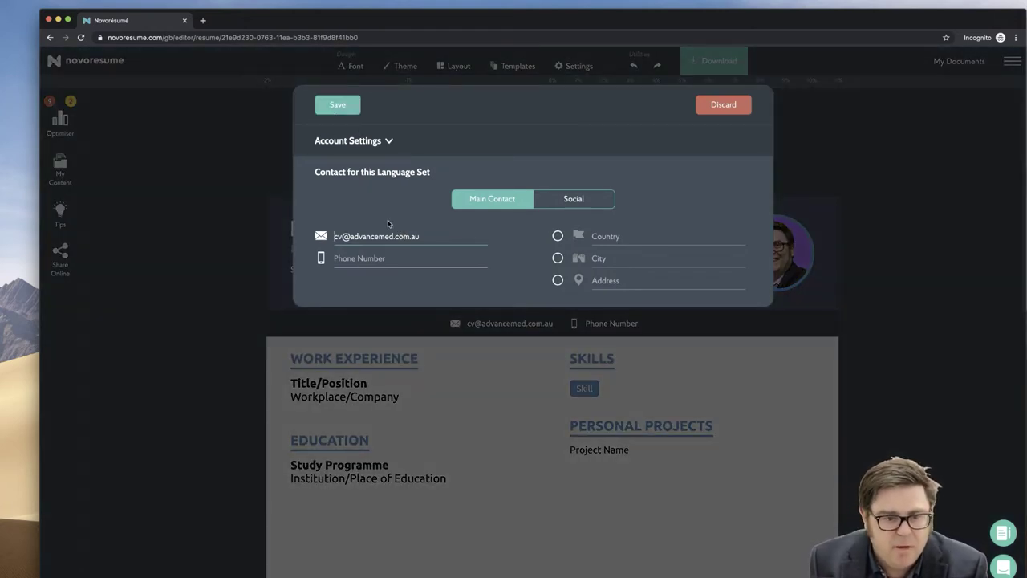
pyautogui.click(408, 258)
pyautogui.write('111111111')
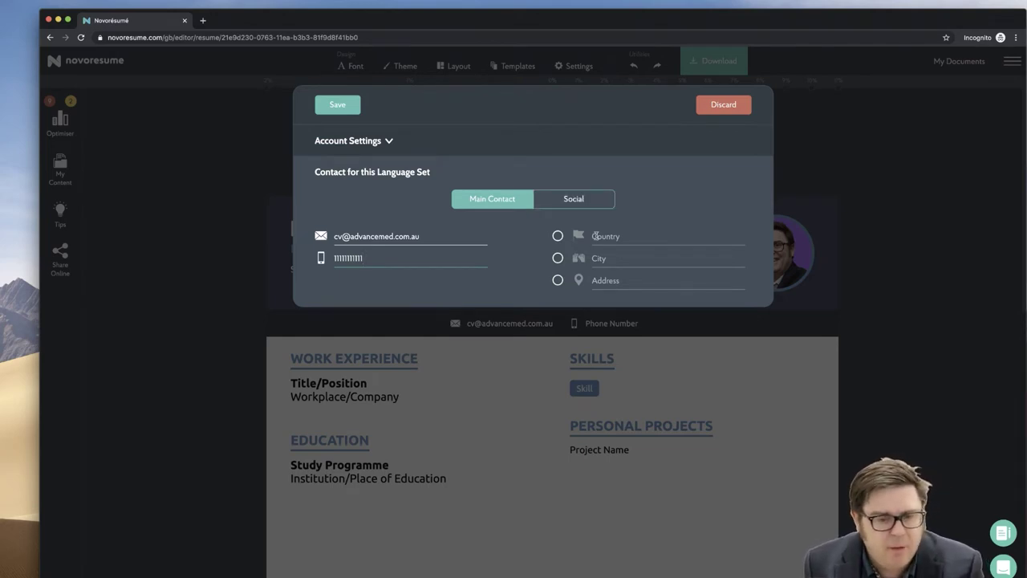
pyautogui.click(565, 205)
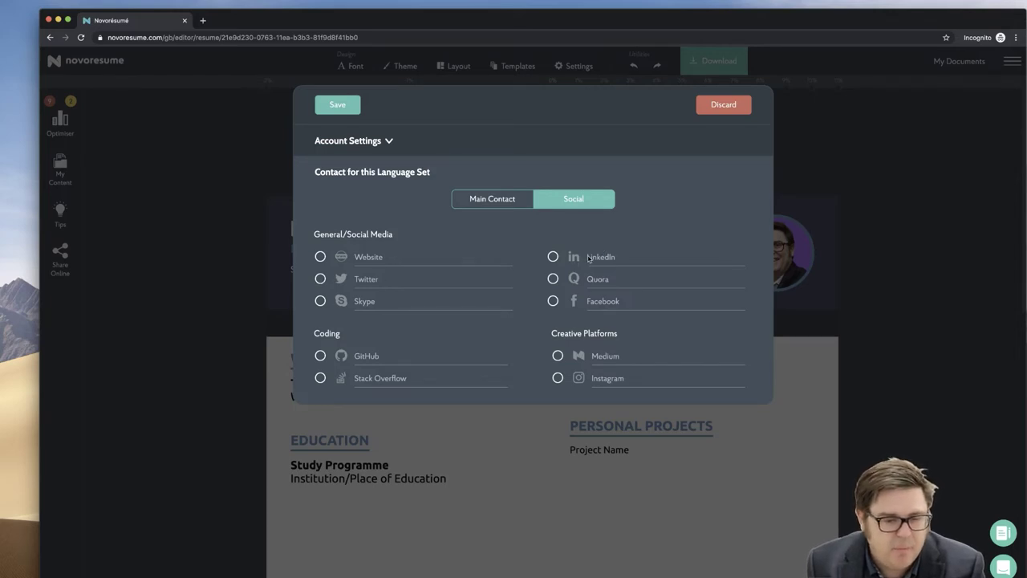
# - Add a LinkedIn profile handle to the contact line and save it
pyautogui.click(602, 265)
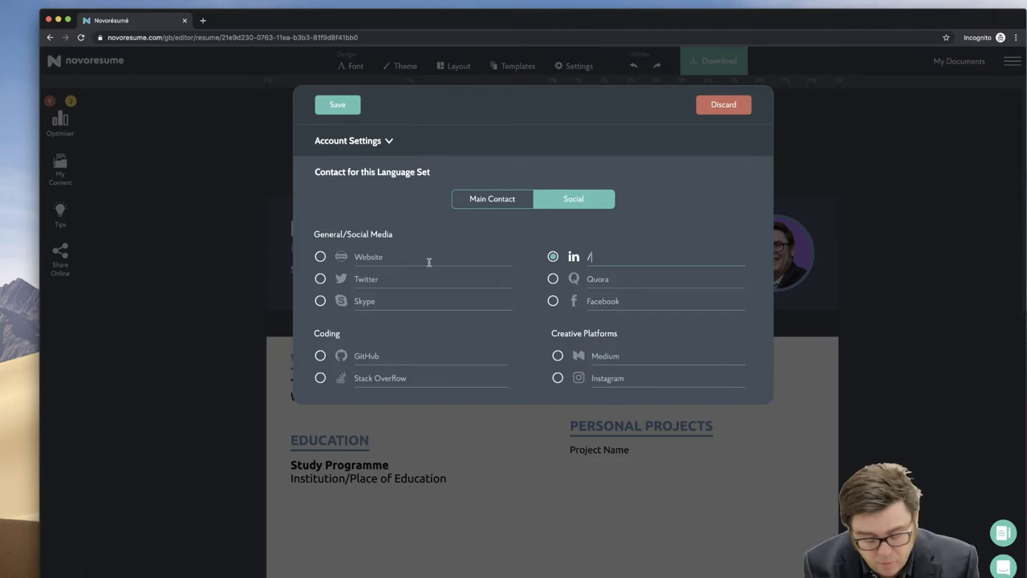
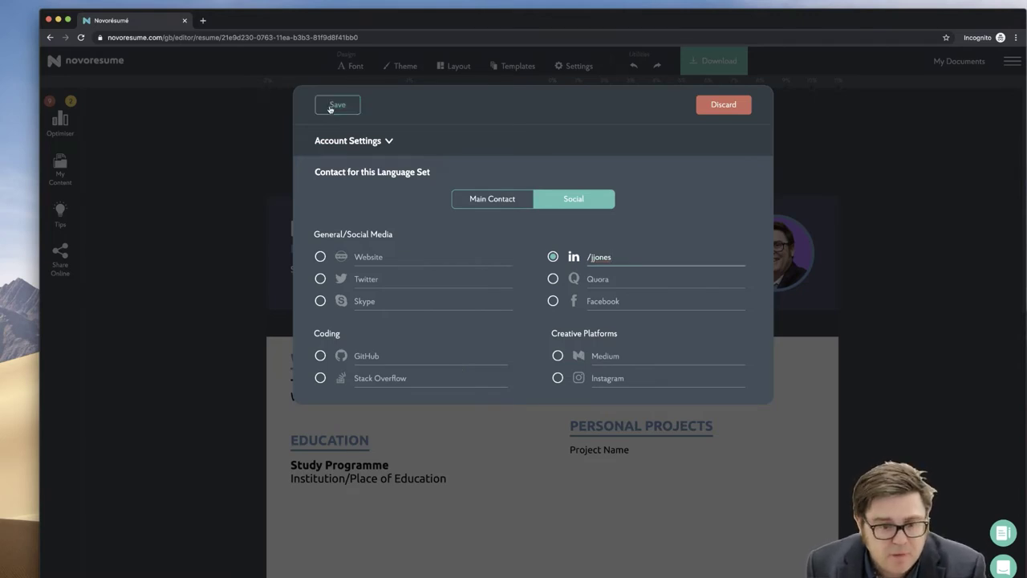
pyautogui.click(329, 107)
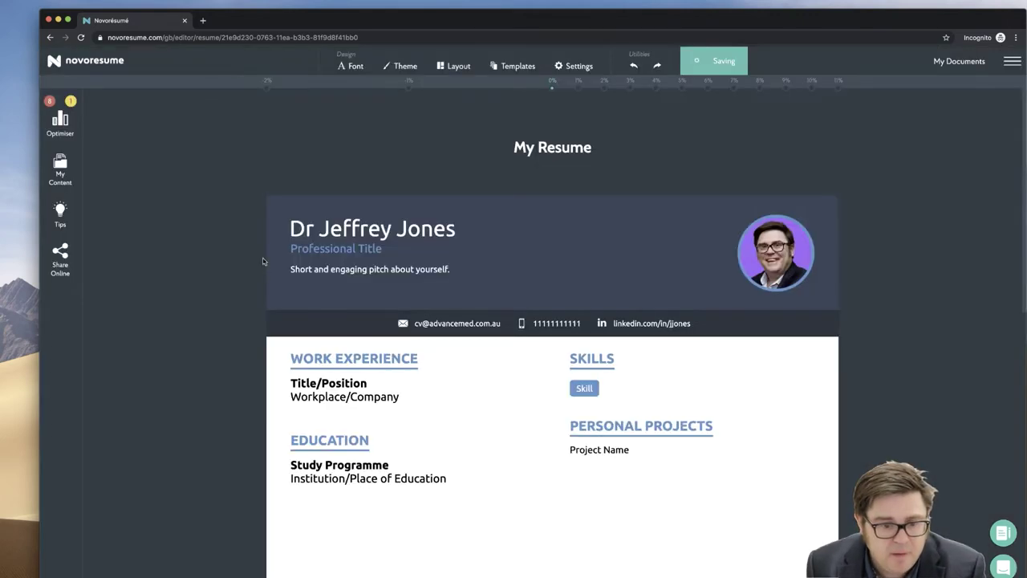
# - Replace the contact e-mail with the doctor's personal address at the same domain and save
pyautogui.click(419, 325)
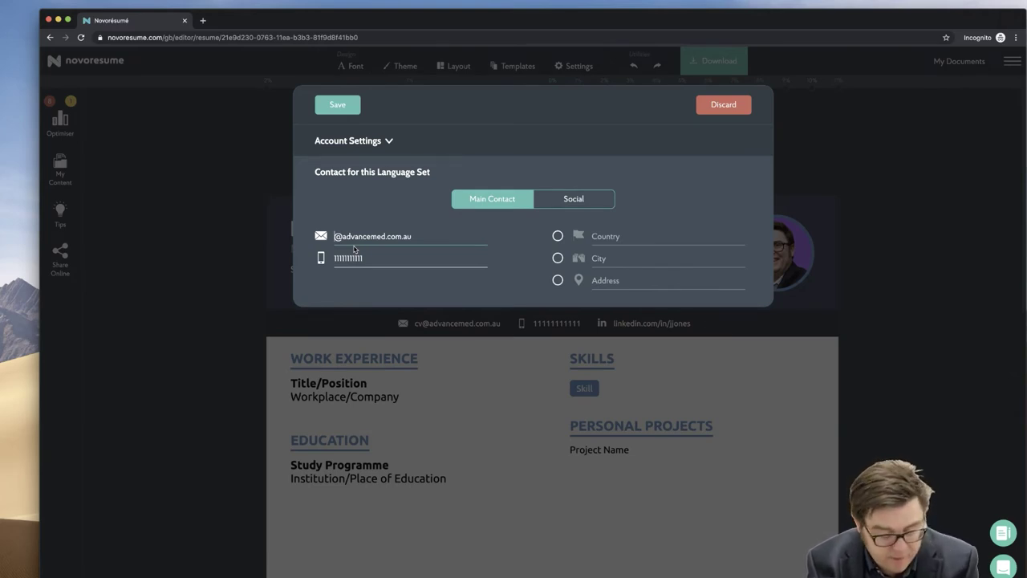
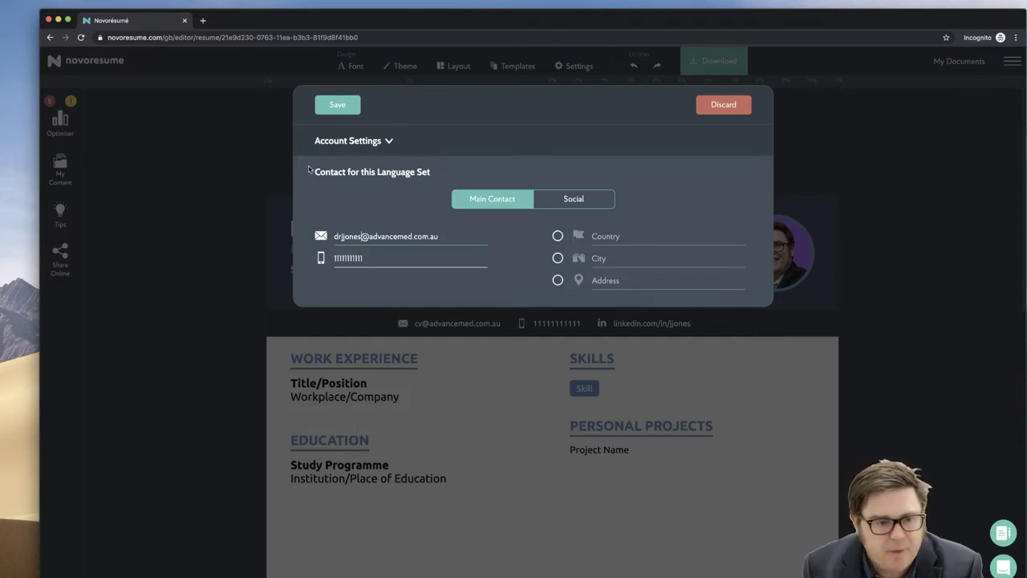
pyautogui.click(337, 105)
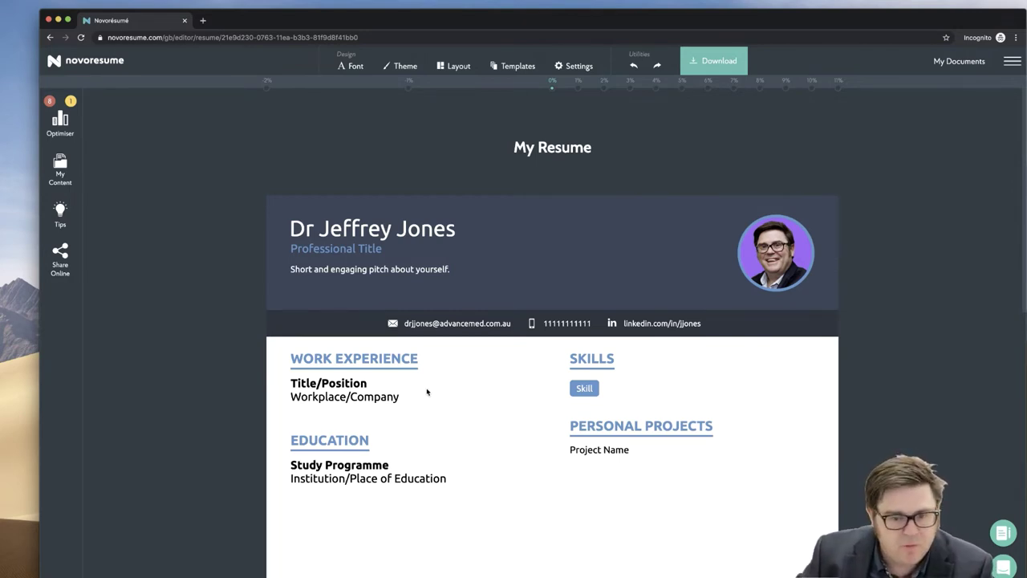
# - Rename the WORK EXPERIENCE heading to CAREER HISTORY
pyautogui.click(325, 359)
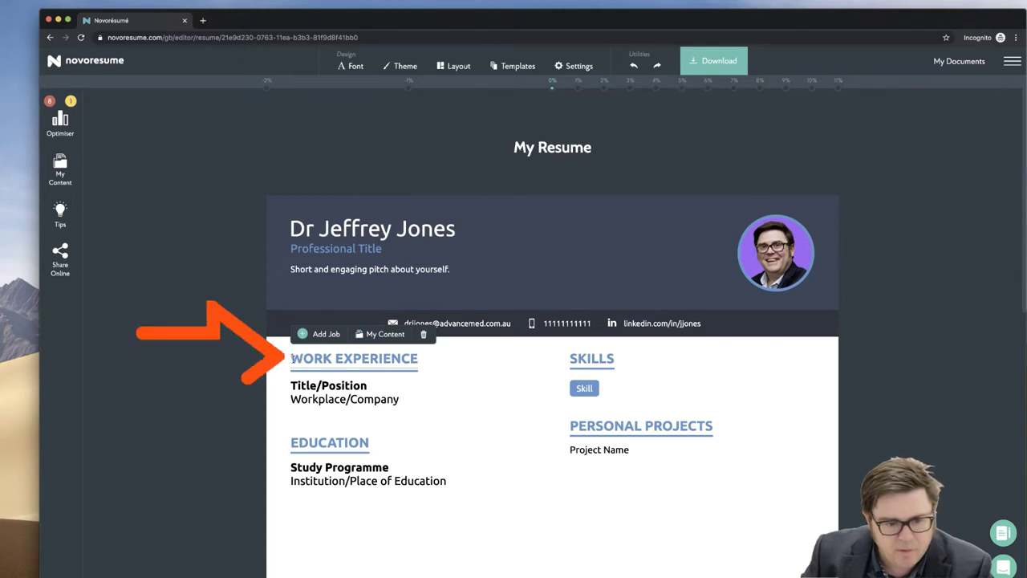
pyautogui.moveTo(290, 358); pyautogui.dragTo(419, 363)
pyautogui.write('C')
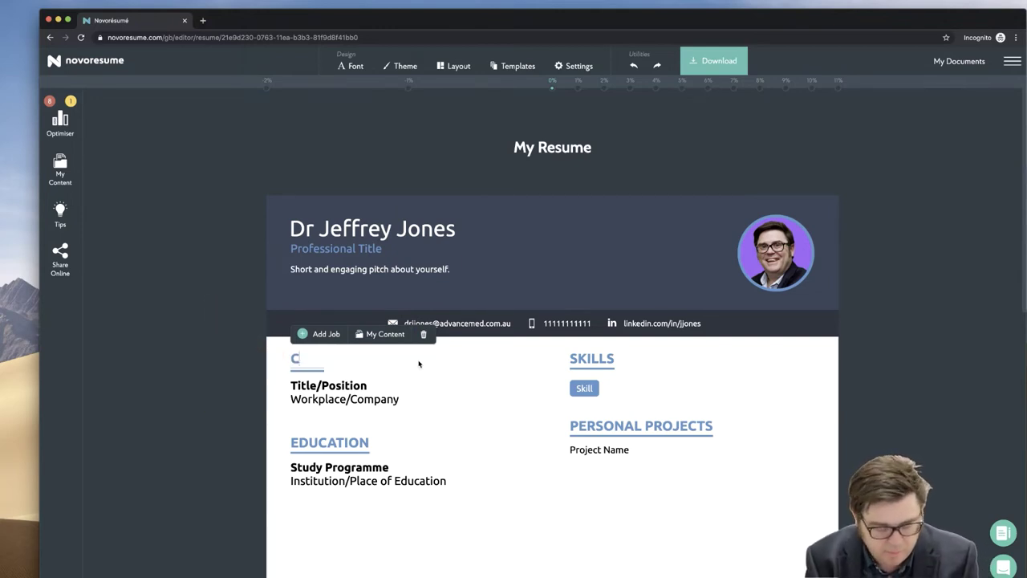
pyautogui.write('AREER ')
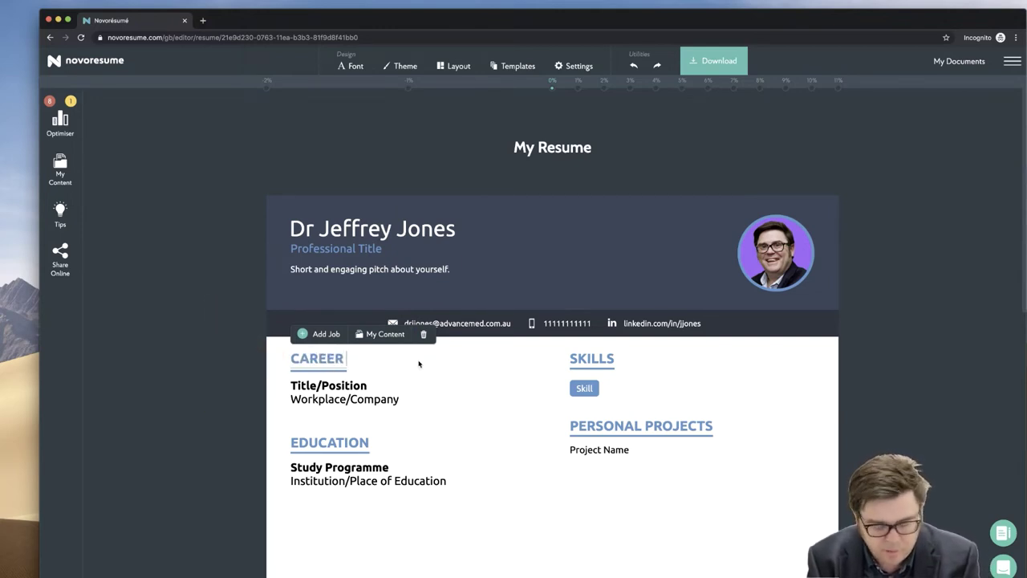
pyautogui.write('HISTORY')
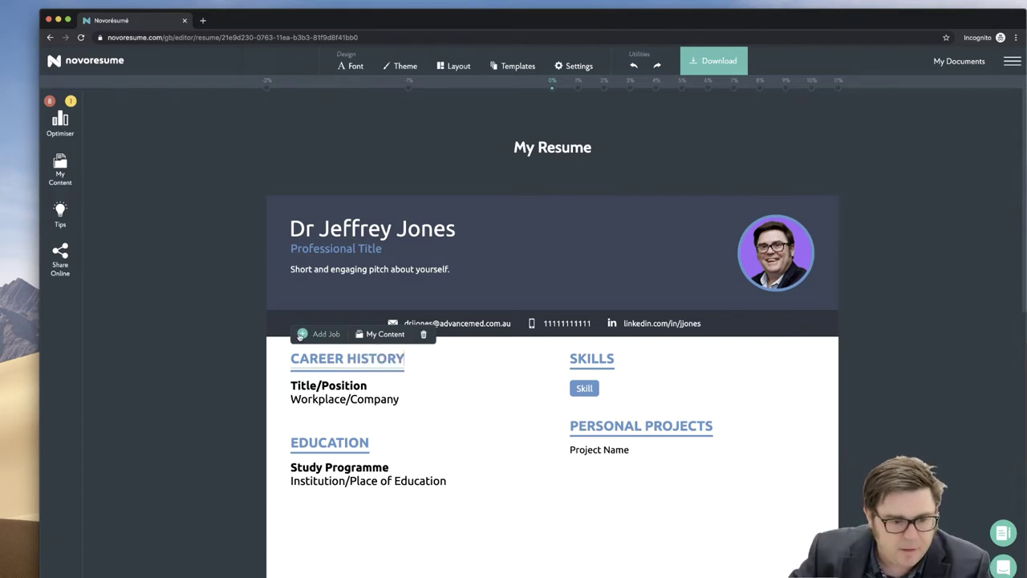
# - Add a Senior Registrar job at Royal Prince Alfred Hospital, 01/2016 – 01/2017
pyautogui.click(303, 334)
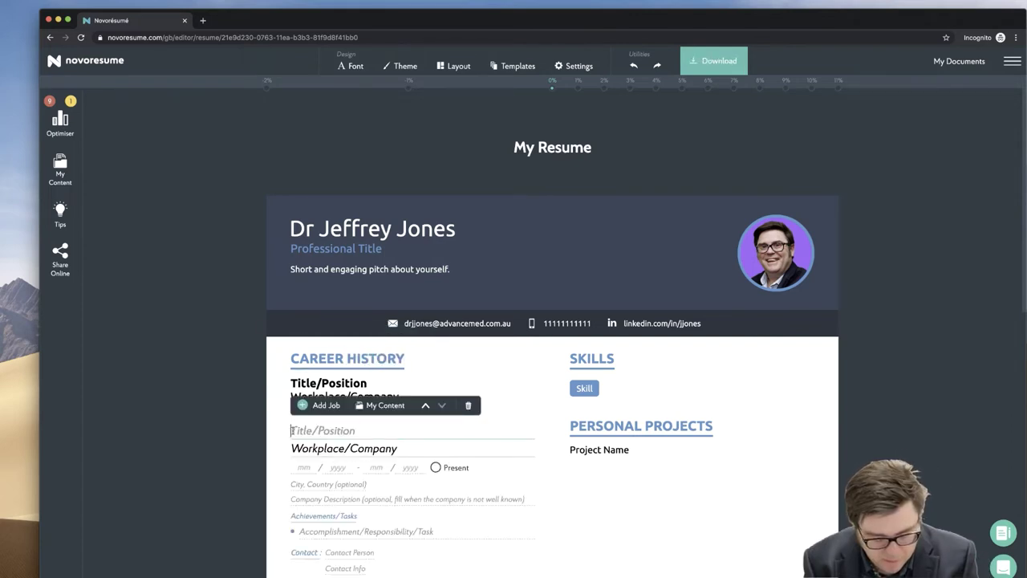
pyautogui.write('Senior REgis')
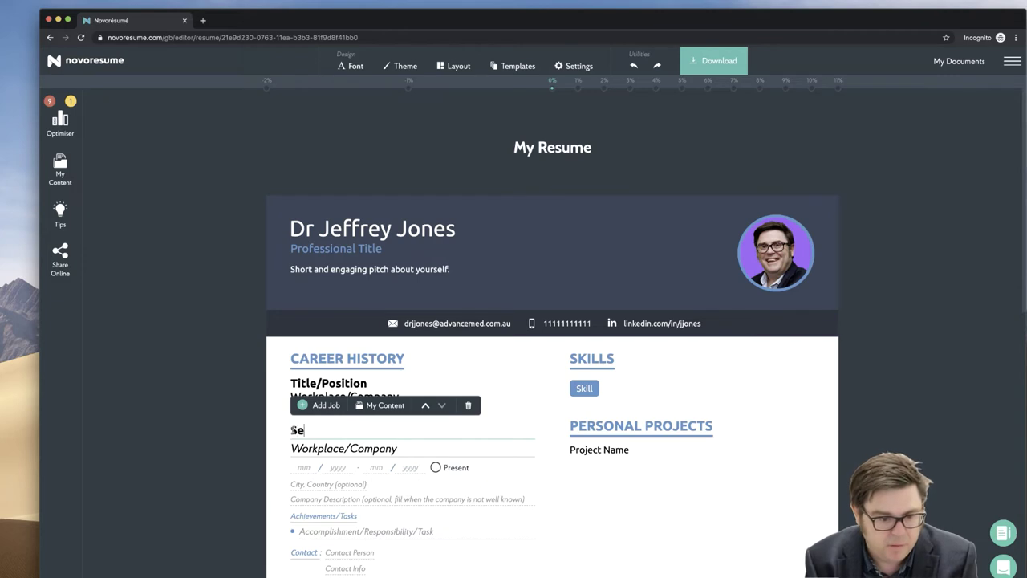
pyautogui.press('BackSpace')
pyautogui.press('BackSpace')
pyautogui.press('BackSpace')
pyautogui.press('BackSpace')
pyautogui.write('egis')
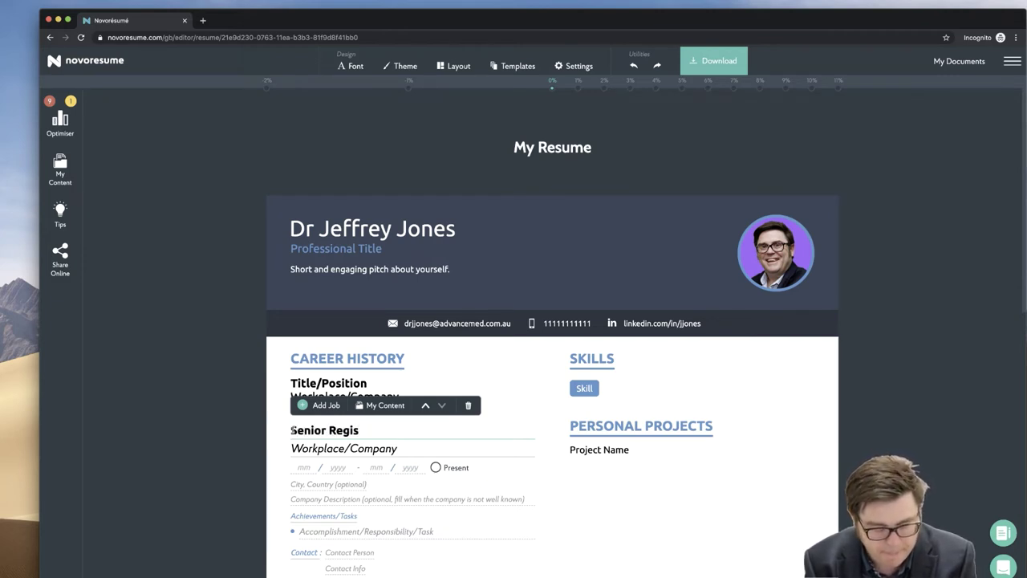
pyautogui.write('trar')
pyautogui.press('Tab')
pyautogui.write('Royal Princ')
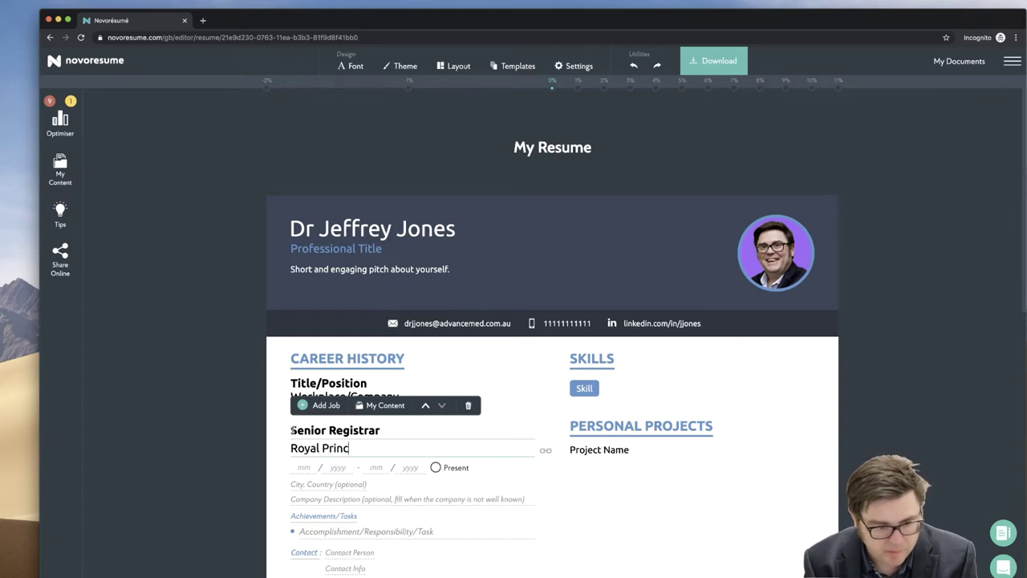
pyautogui.write('e Alfred Hospita')
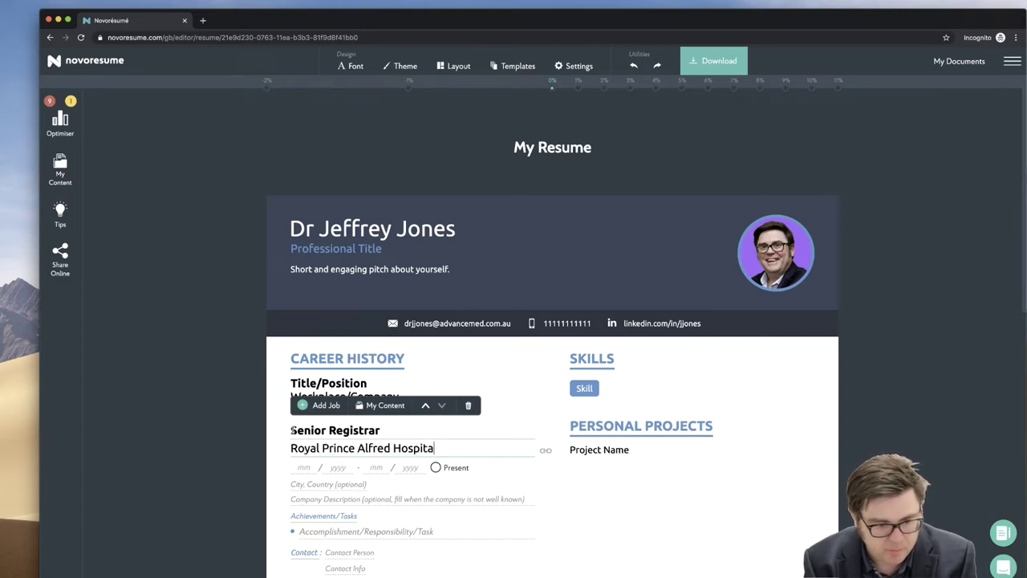
pyautogui.write('l')
pyautogui.click(300, 467)
pyautogui.write('01 / 2016 - 01 / ')
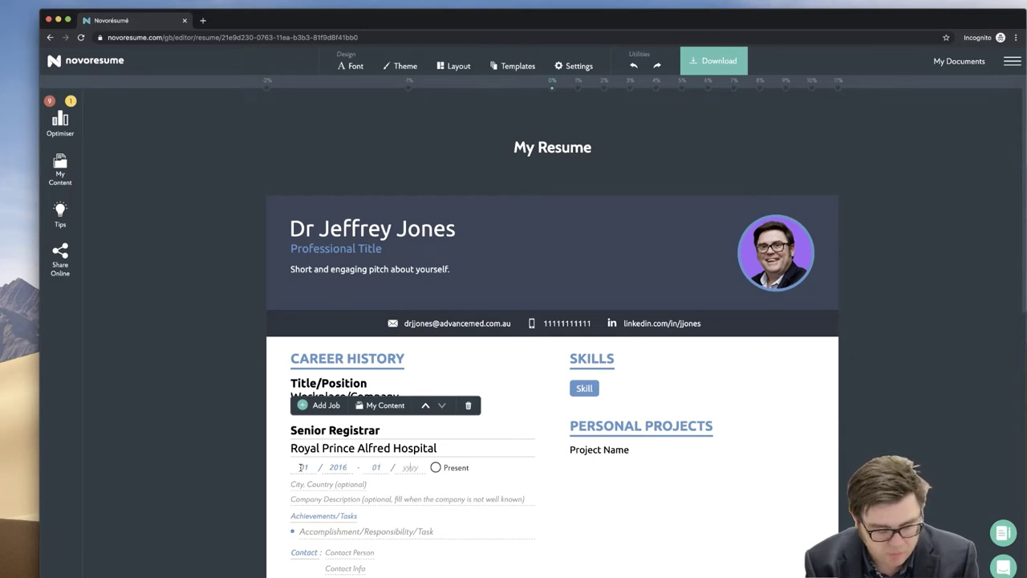
pyautogui.write('2017')
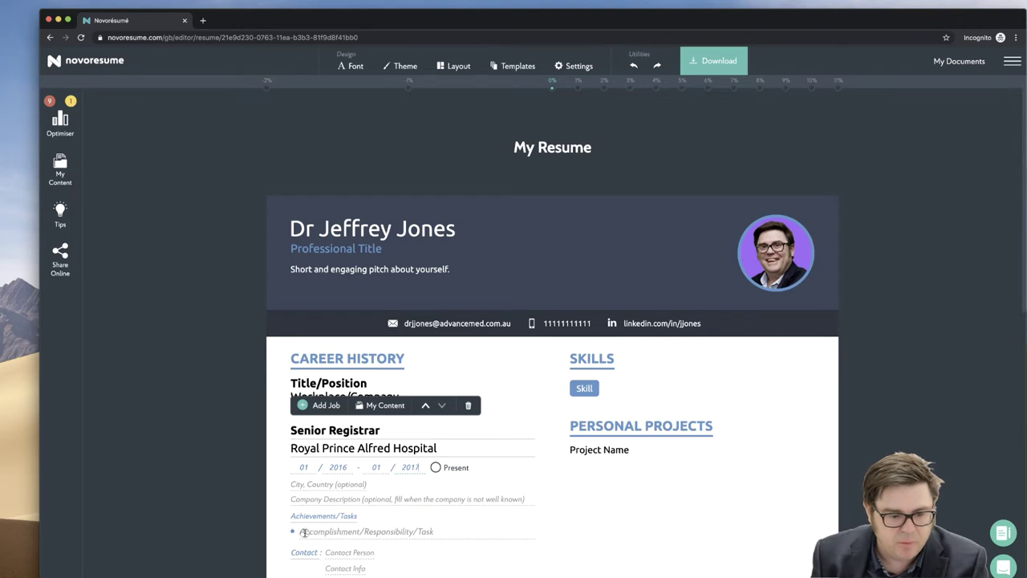
# - List two achievements: coordinating Physician Trainees Rosters and leading 25 physician trainees preparing for examinations
pyautogui.scroll(-1, 303, 532)
pyautogui.write('Coo')
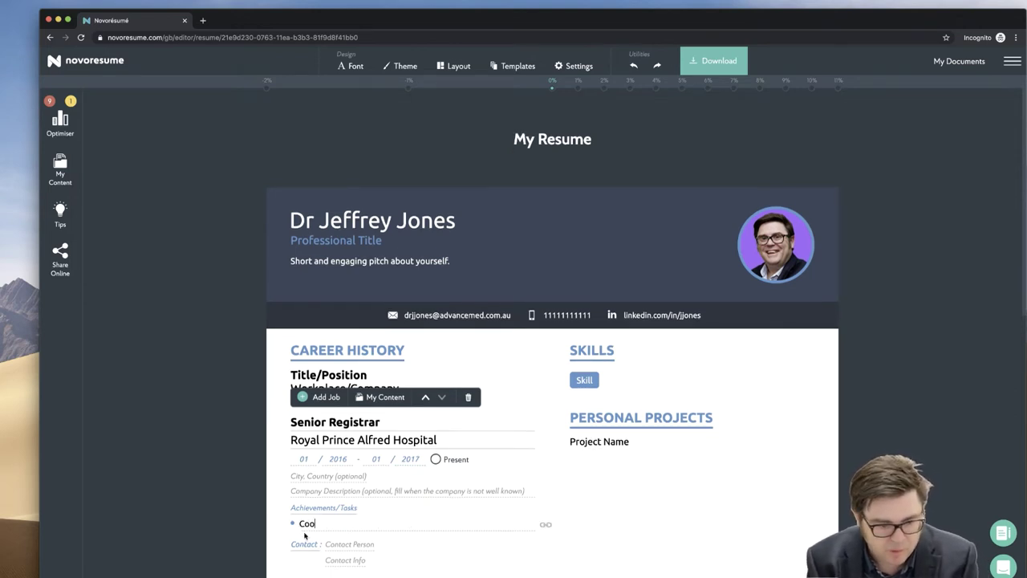
pyautogui.write('rdinaed all ')
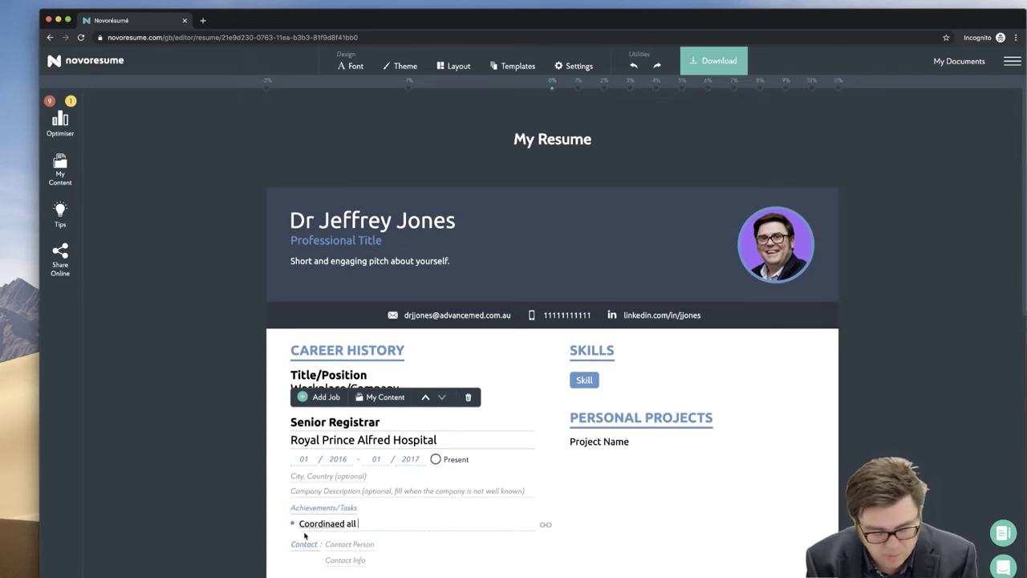
pyautogui.write('Physician T')
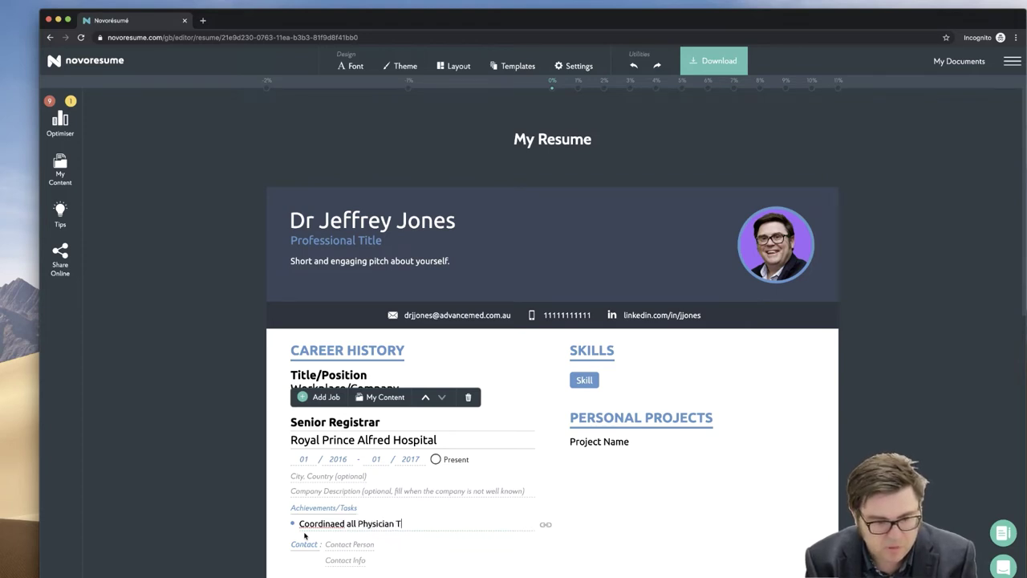
pyautogui.write('rainees ')
pyautogui.write('Rosters')
pyautogui.press('Return')
pyautogui.write('In charge of 25 ')
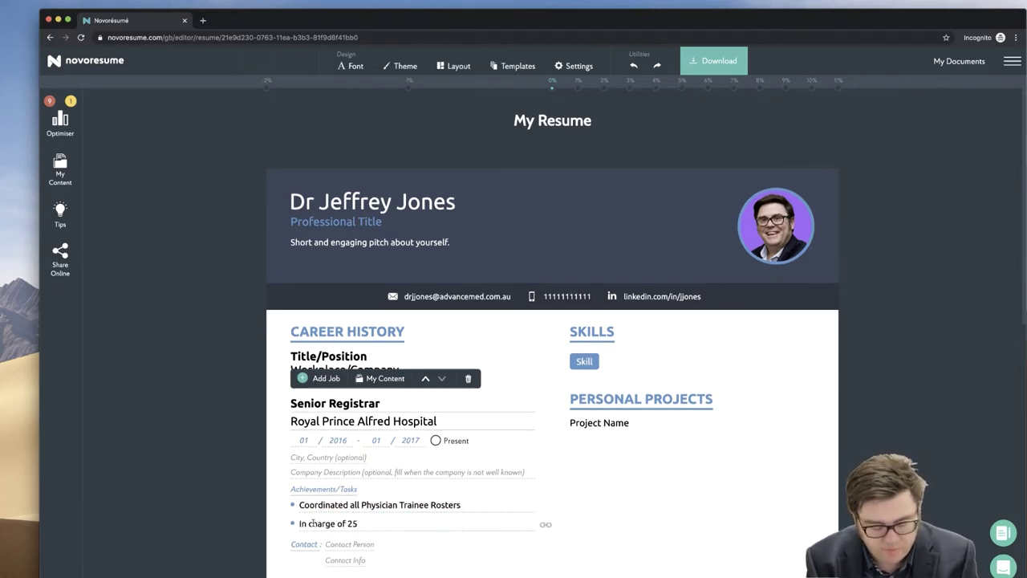
pyautogui.write('physian')
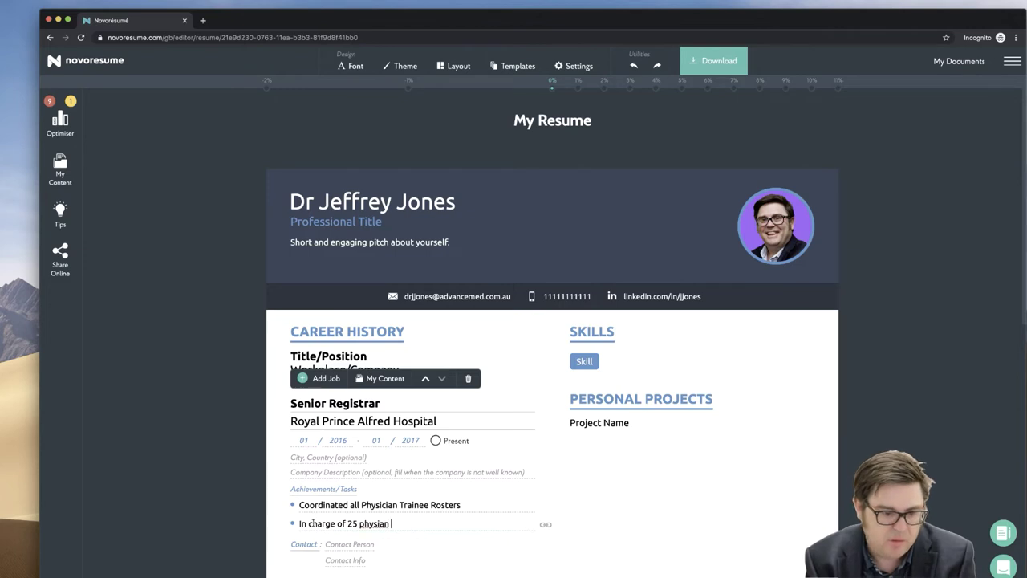
pyautogui.press('BackSpace')
pyautogui.press('BackSpace')
pyautogui.press('BackSpace')
pyautogui.write('cian trainees preparing for examinations')
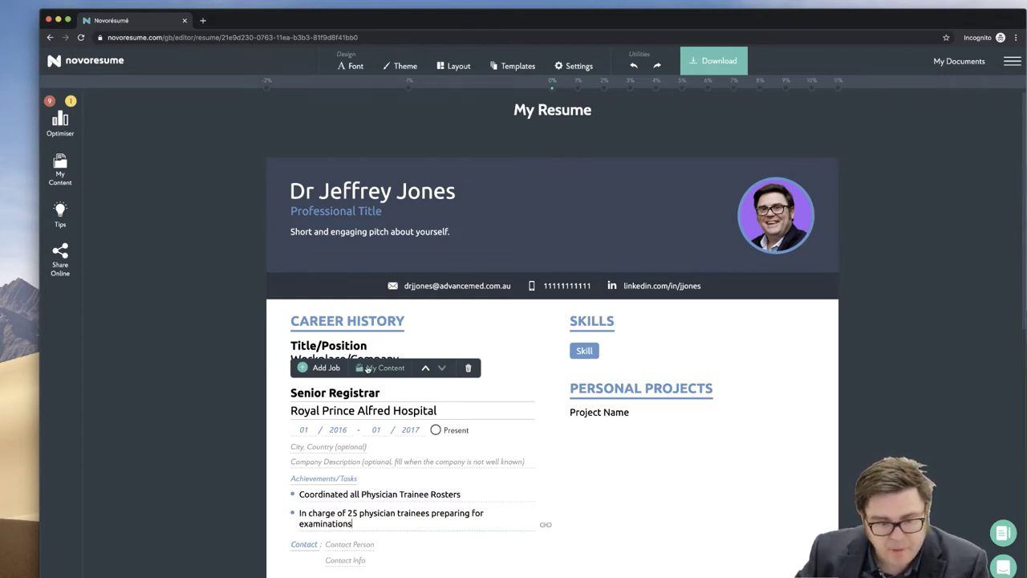
# - Import Endocrinology Fellow (Royal Melbourne) and Endocrinology Advanced Trainee (St George) positions from My Content
pyautogui.click(376, 369)
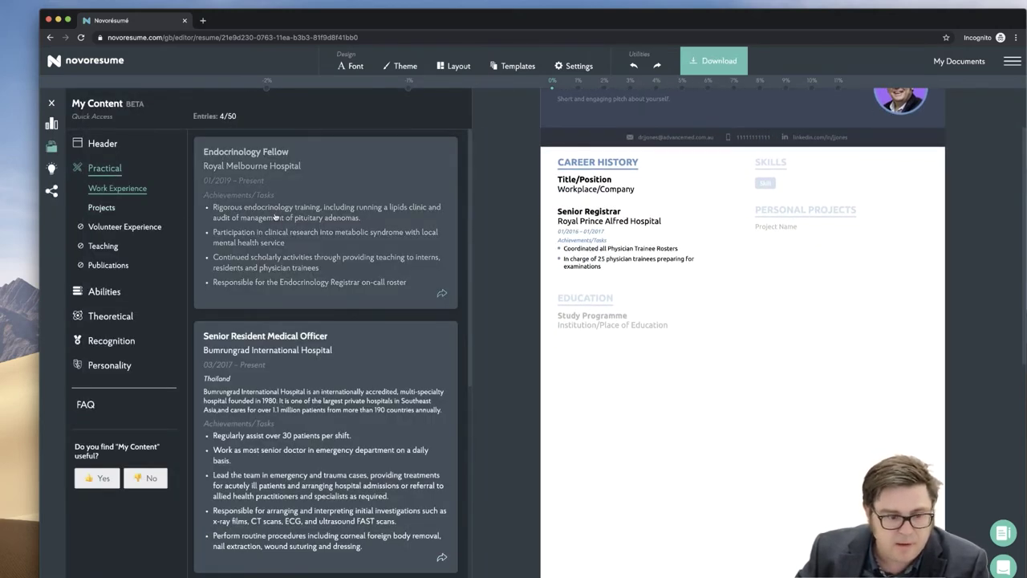
pyautogui.scroll(-5, 275, 216)
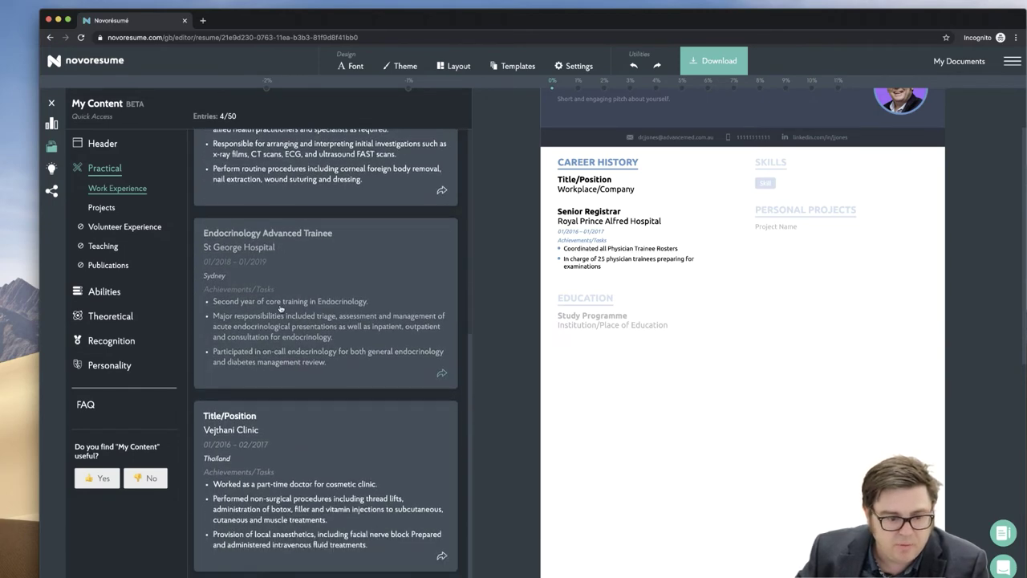
pyautogui.scroll(5, 281, 307)
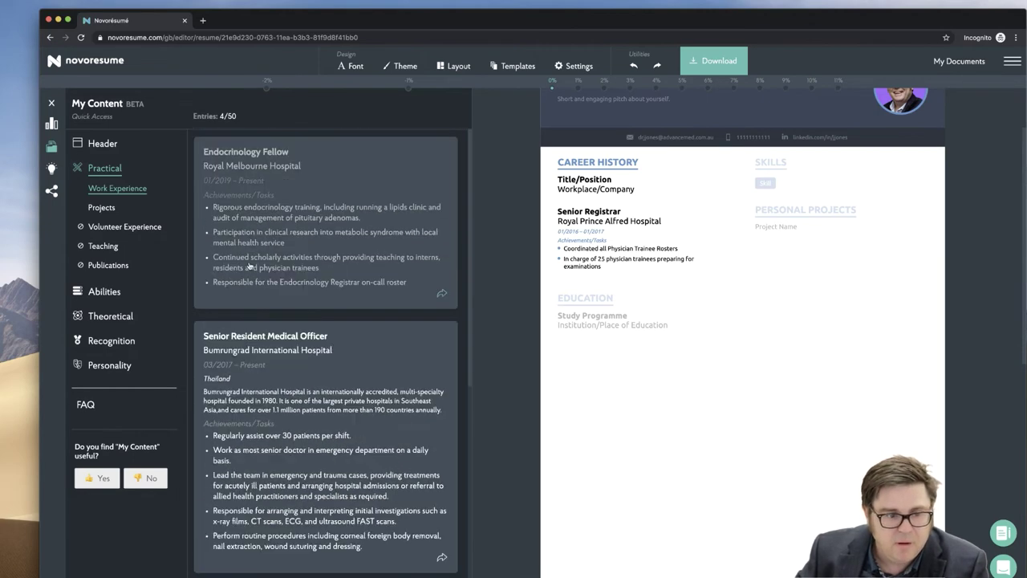
pyautogui.click(304, 244)
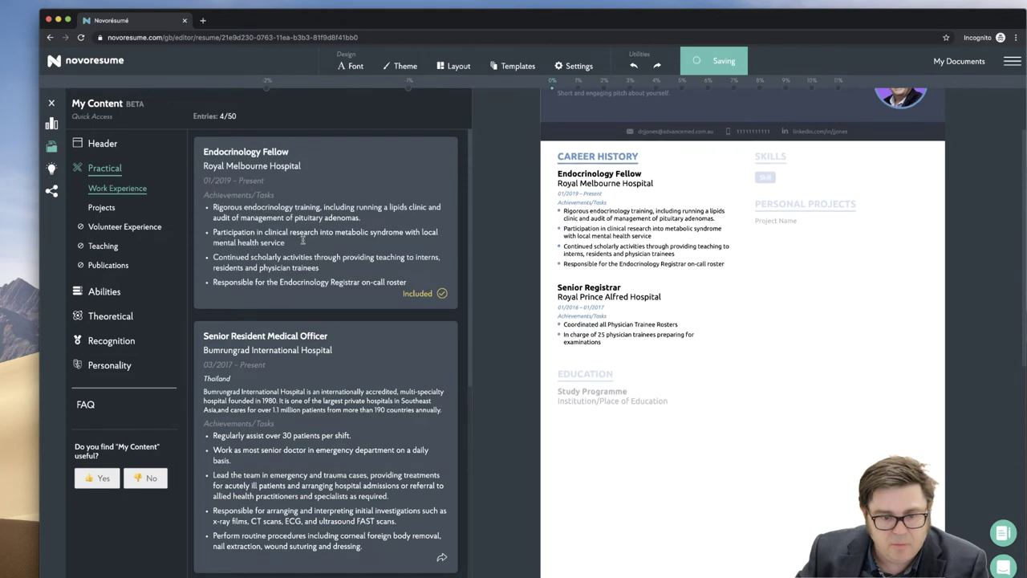
pyautogui.moveTo(591, 201)
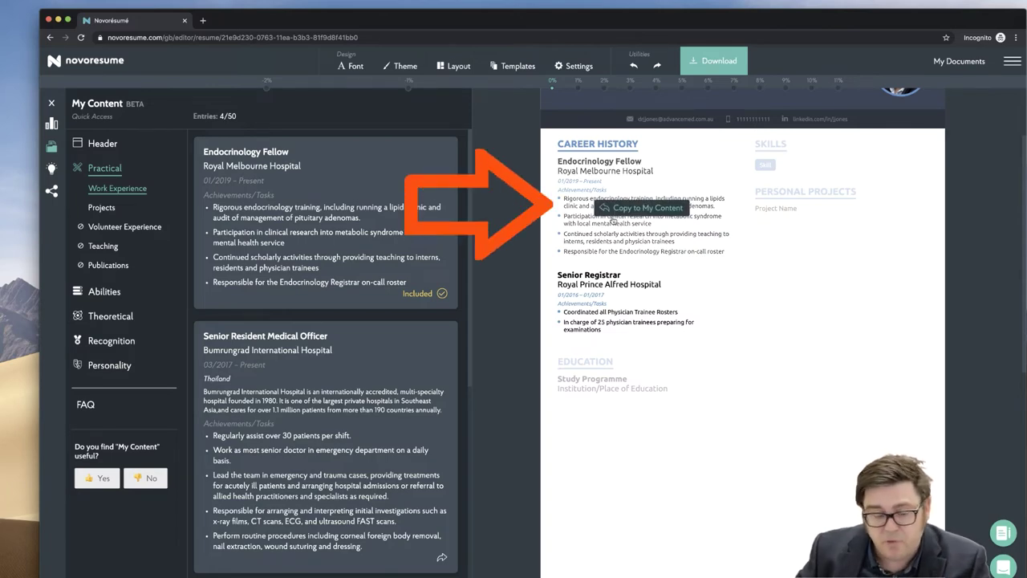
pyautogui.scroll(-5, 269, 313)
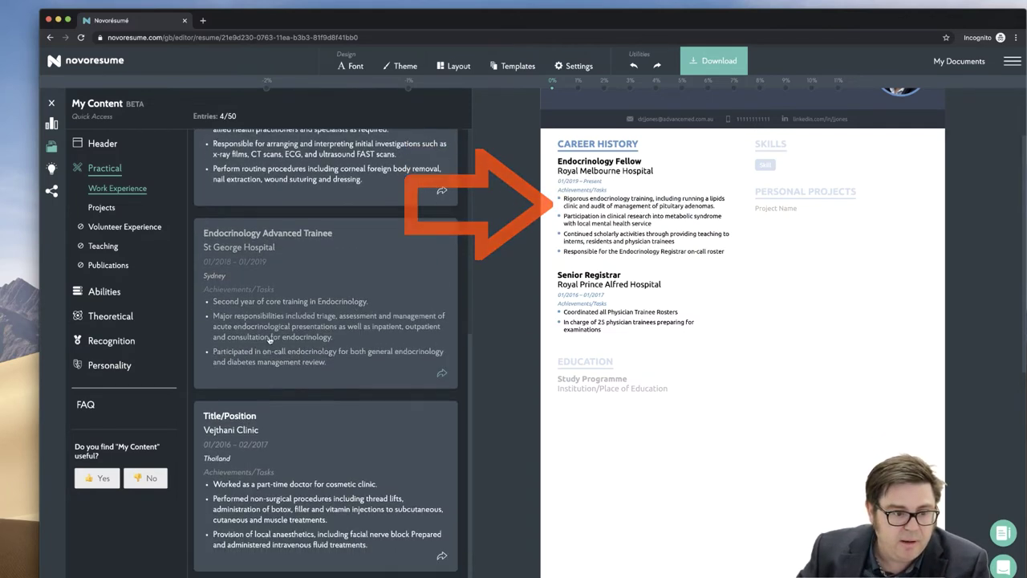
pyautogui.click(441, 373)
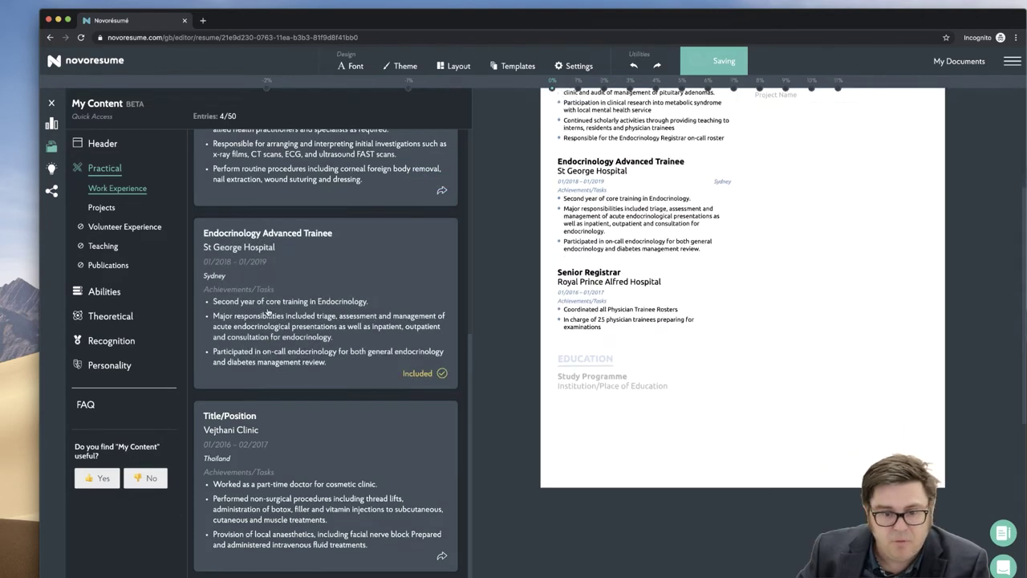
pyautogui.scroll(5, 602, 249)
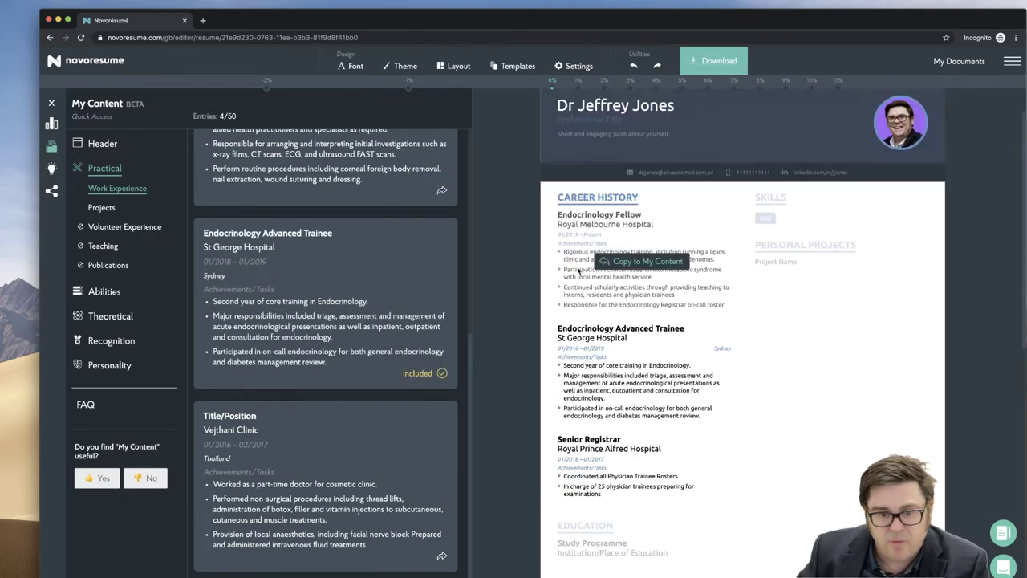
pyautogui.moveTo(568, 392)
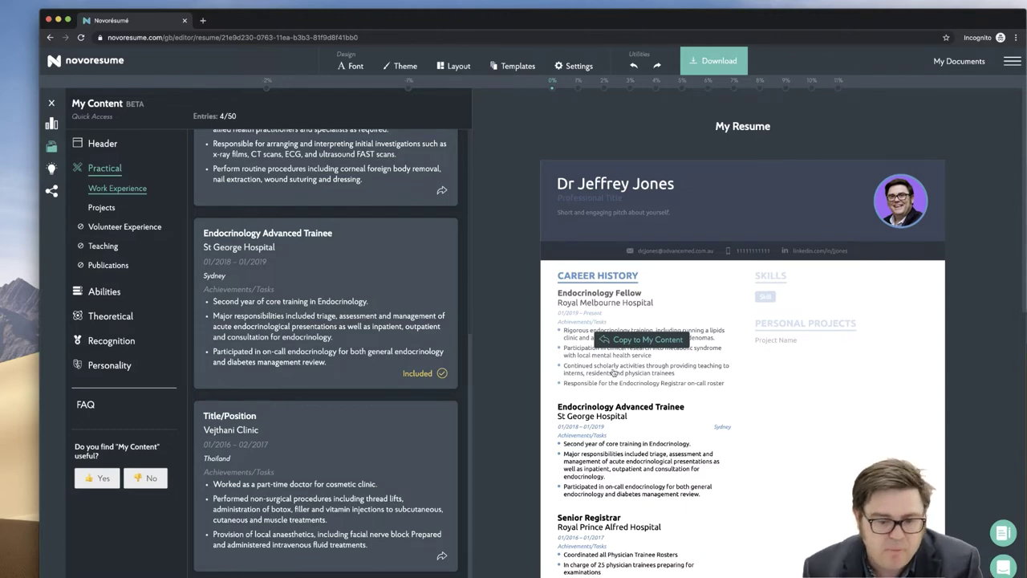
pyautogui.scroll(-5, 598, 318)
# - Fill Education with the saved RACP Fellowship and Bachelor of Medicine, Bachelor of Surgery entries
pyautogui.click(568, 338)
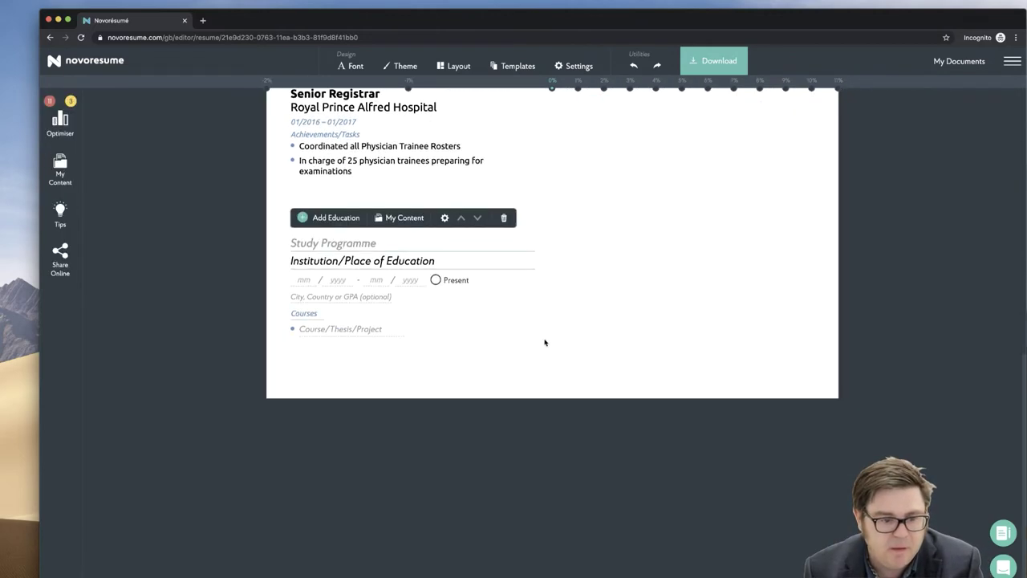
pyautogui.click(396, 217)
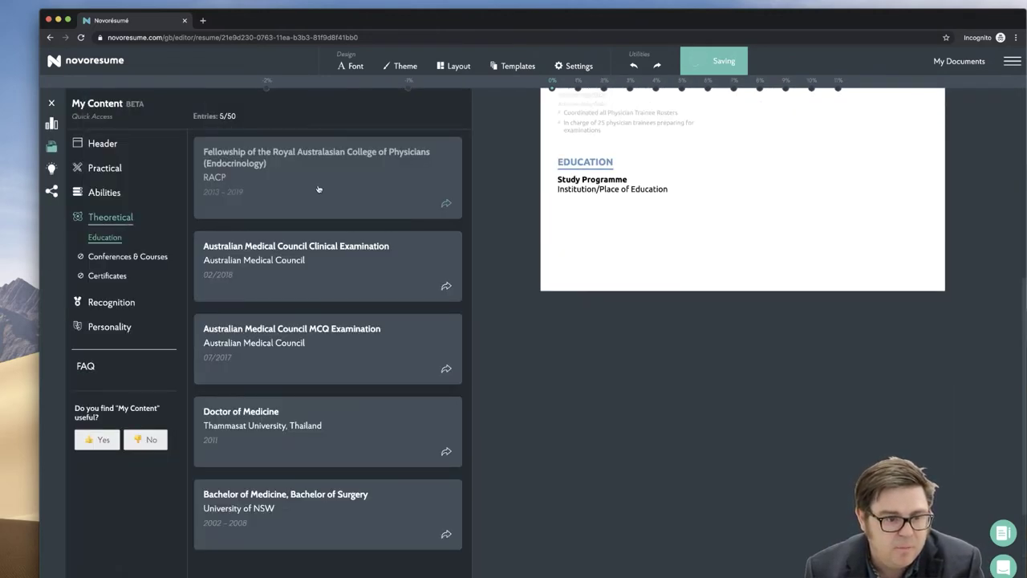
pyautogui.click(288, 199)
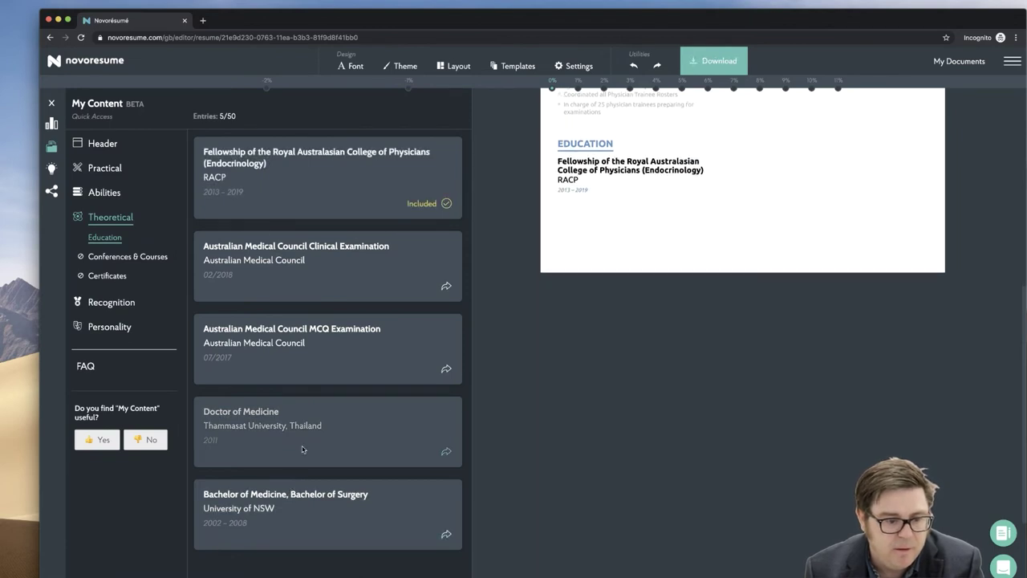
pyautogui.click(308, 510)
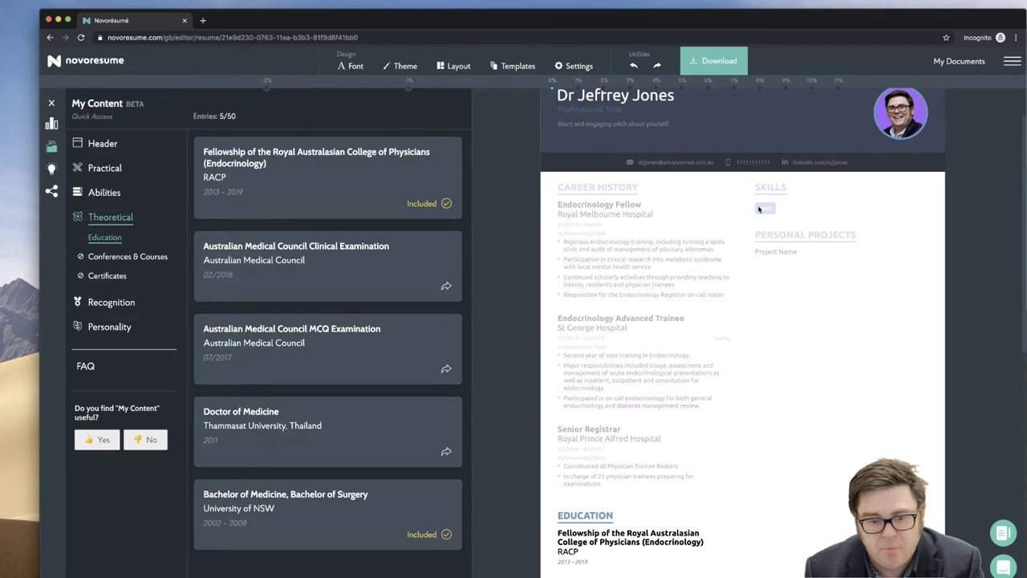
# - Add four saved skills: Accredited RACP Supervisor, continuing professional development, Laboratory Chemical Pathology, high-pressure clinical environments
pyautogui.click(760, 209)
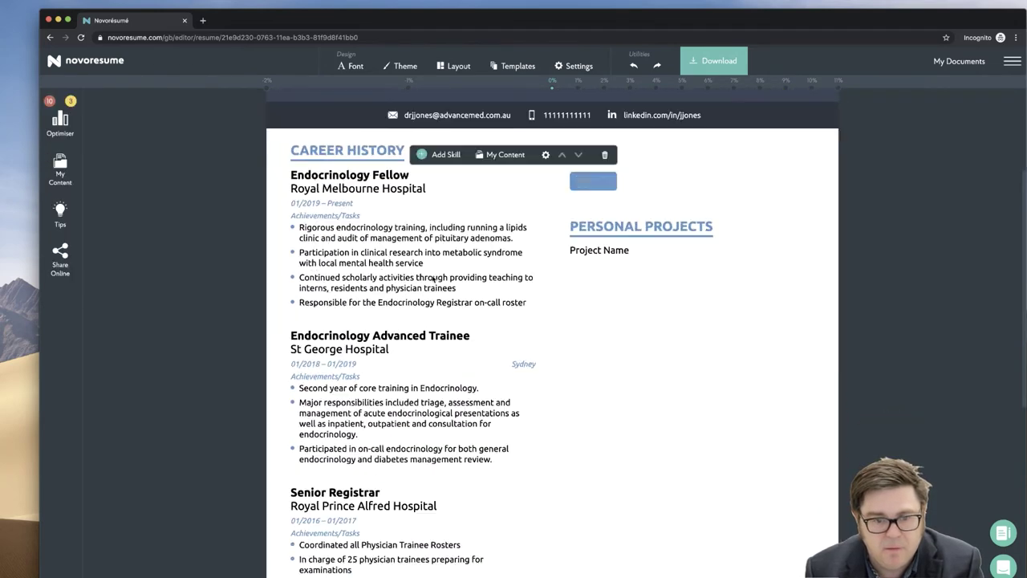
pyautogui.scroll(-1, 434, 278)
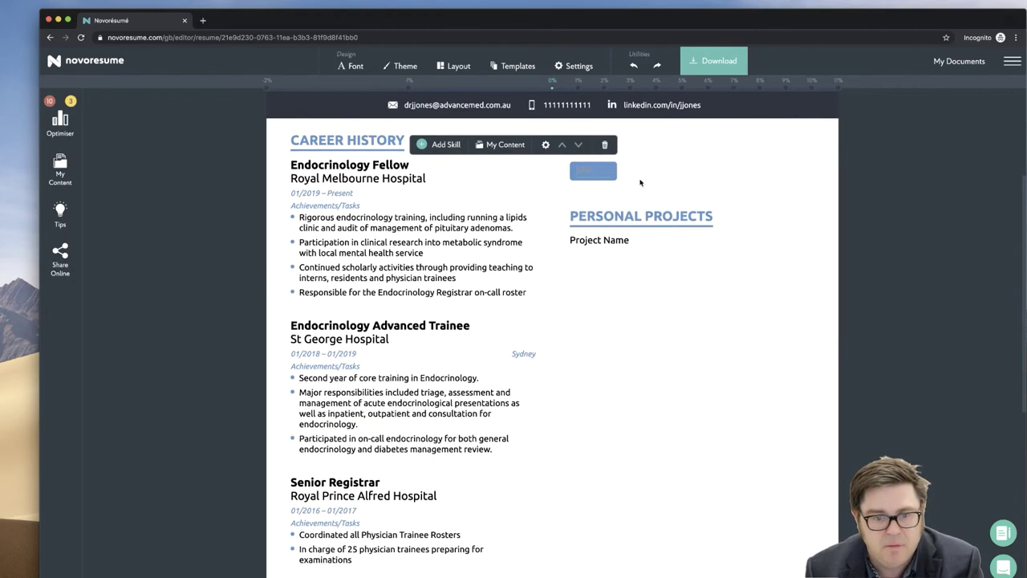
pyautogui.click(492, 146)
pyautogui.click(249, 148)
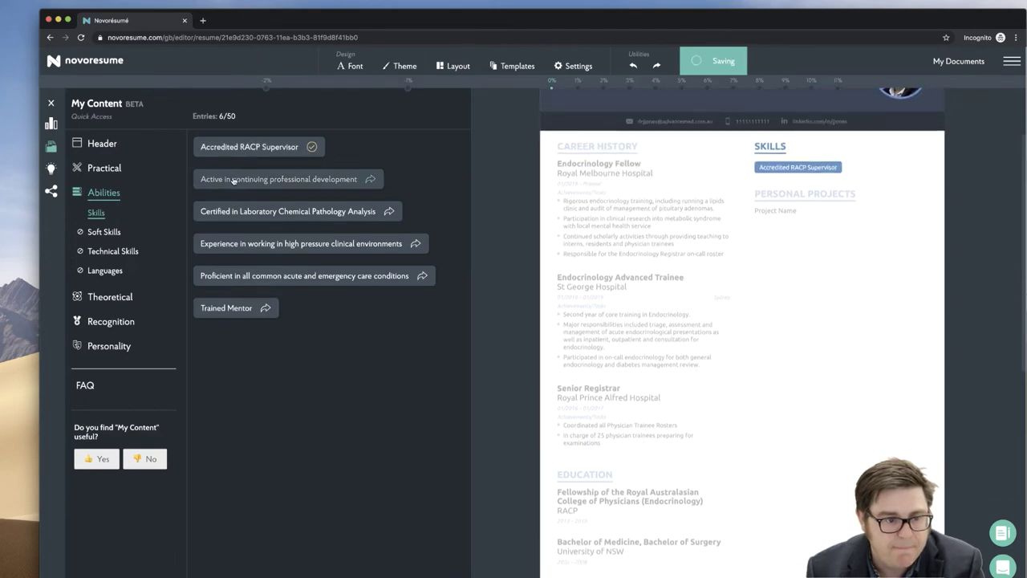
pyautogui.click(234, 180)
pyautogui.click(231, 212)
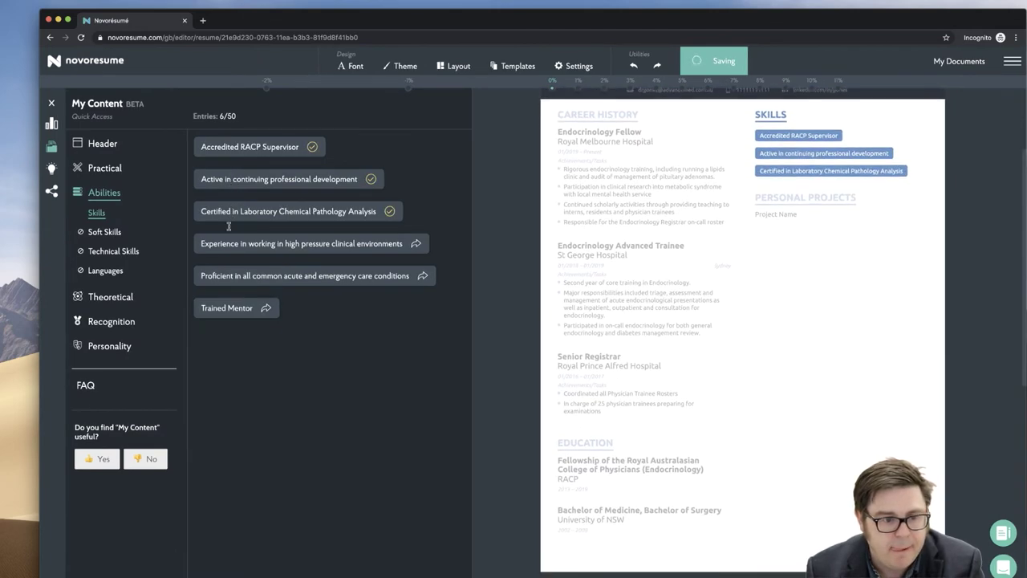
pyautogui.click(228, 241)
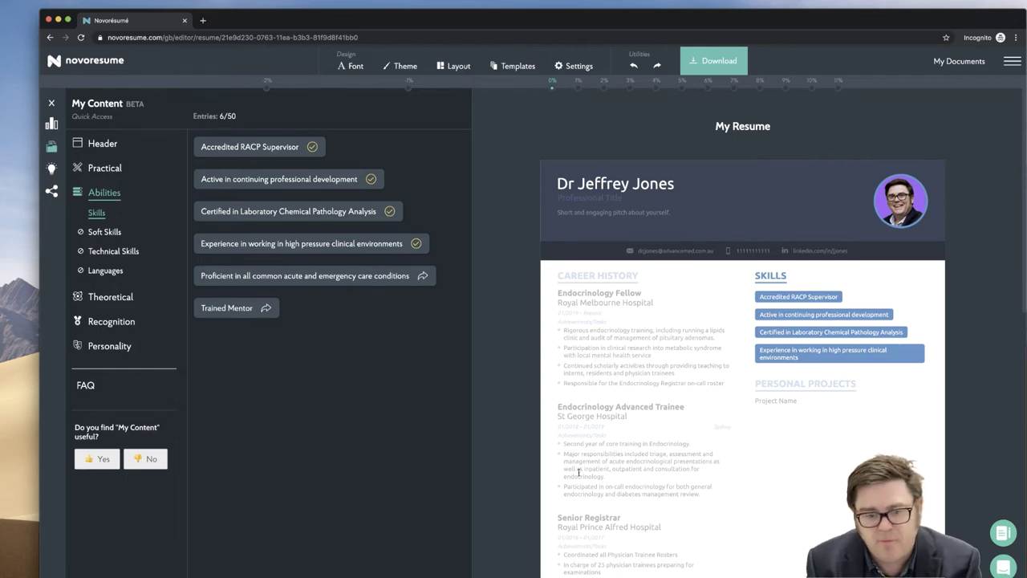
# - Set the column-width slider to 11% so Career History is wider than Skills
pyautogui.click(638, 380)
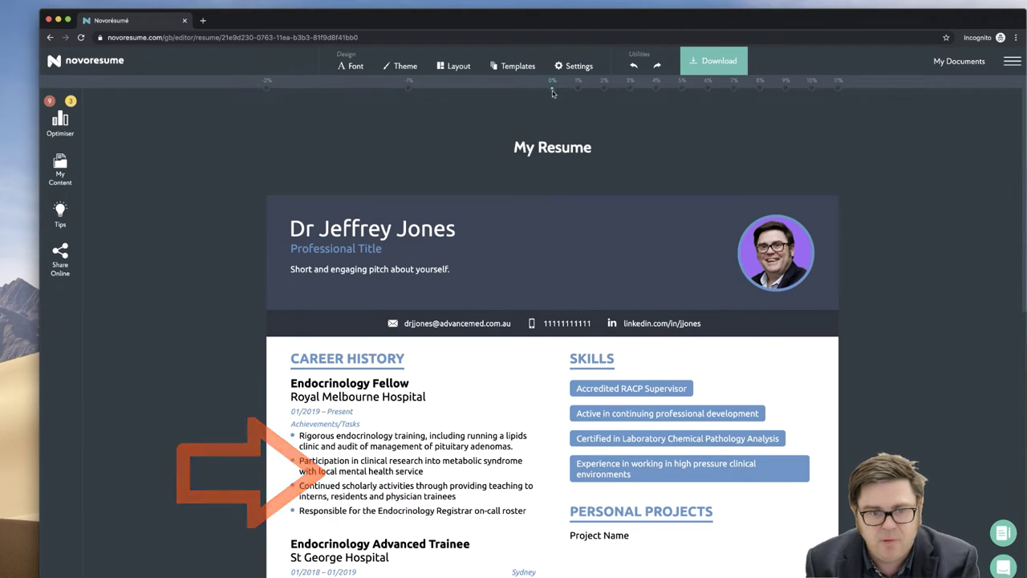
pyautogui.moveTo(551, 92); pyautogui.dragTo(269, 94)
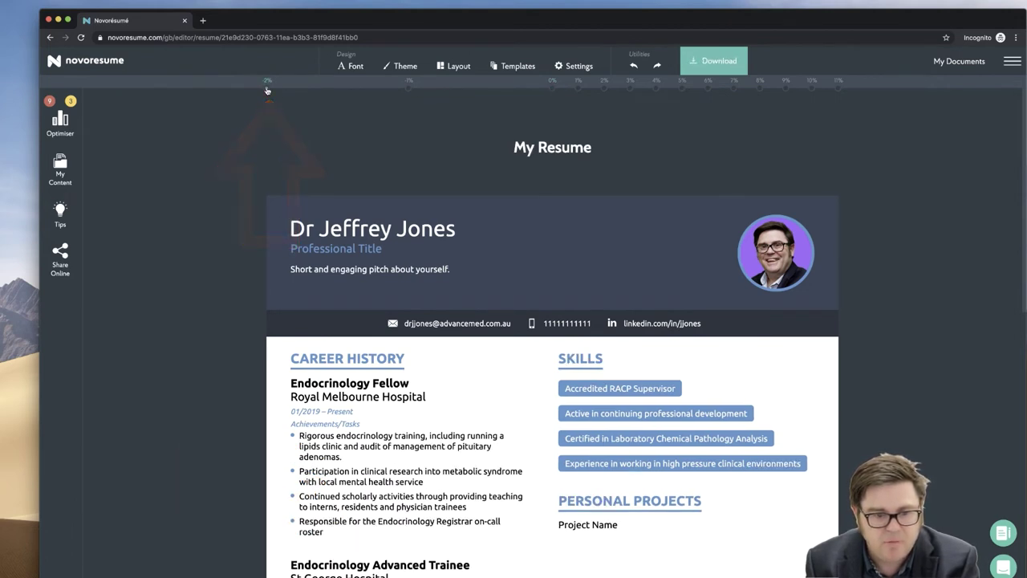
pyautogui.click(409, 88)
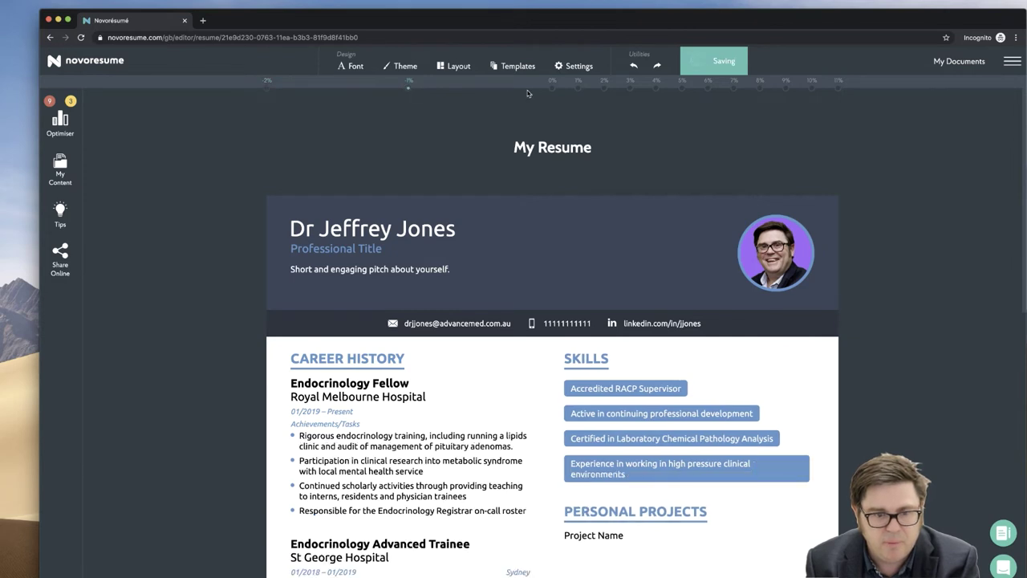
pyautogui.click(551, 89)
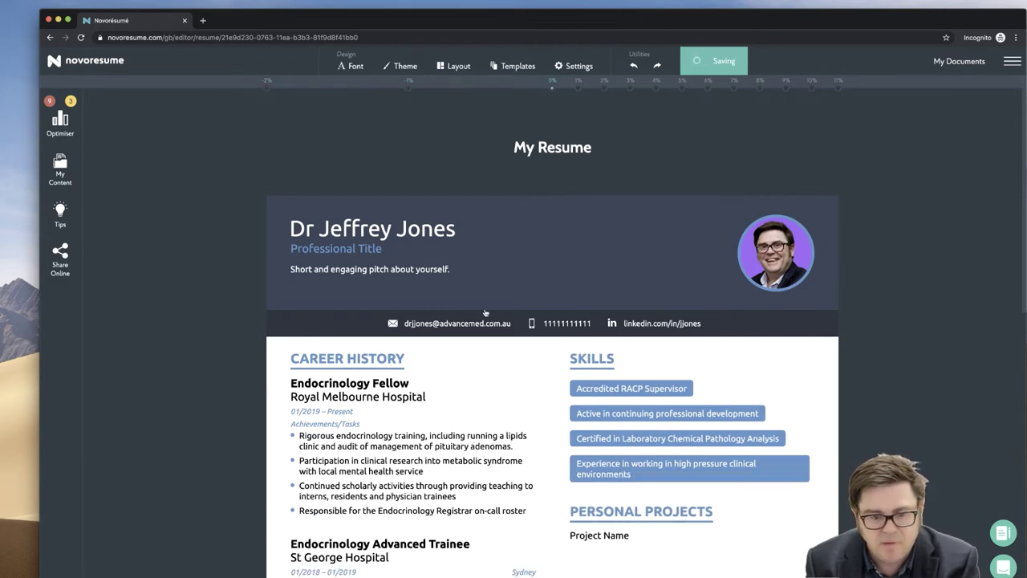
pyautogui.click(837, 88)
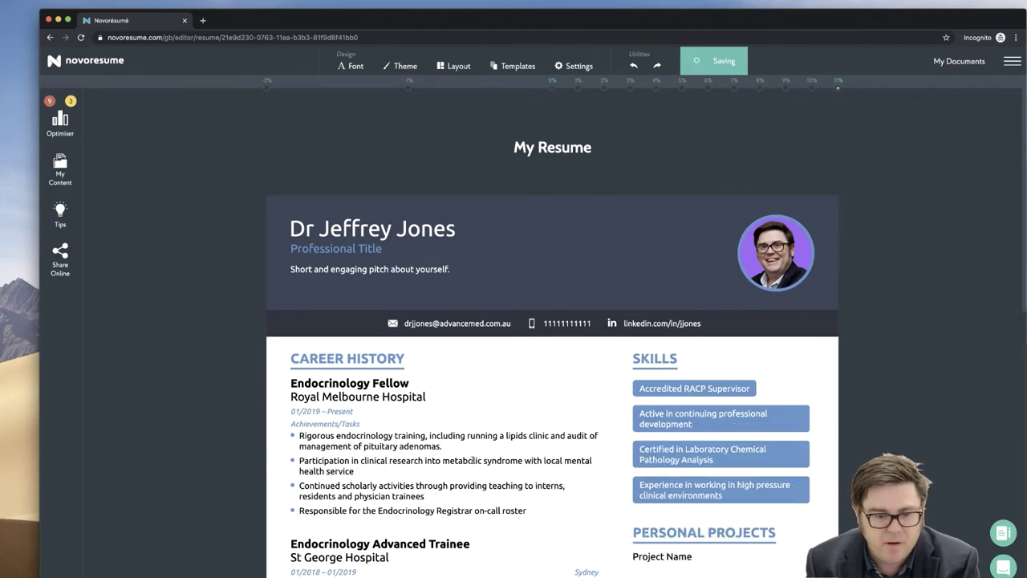
pyautogui.scroll(-4, 474, 460)
pyautogui.scroll(4, 480, 405)
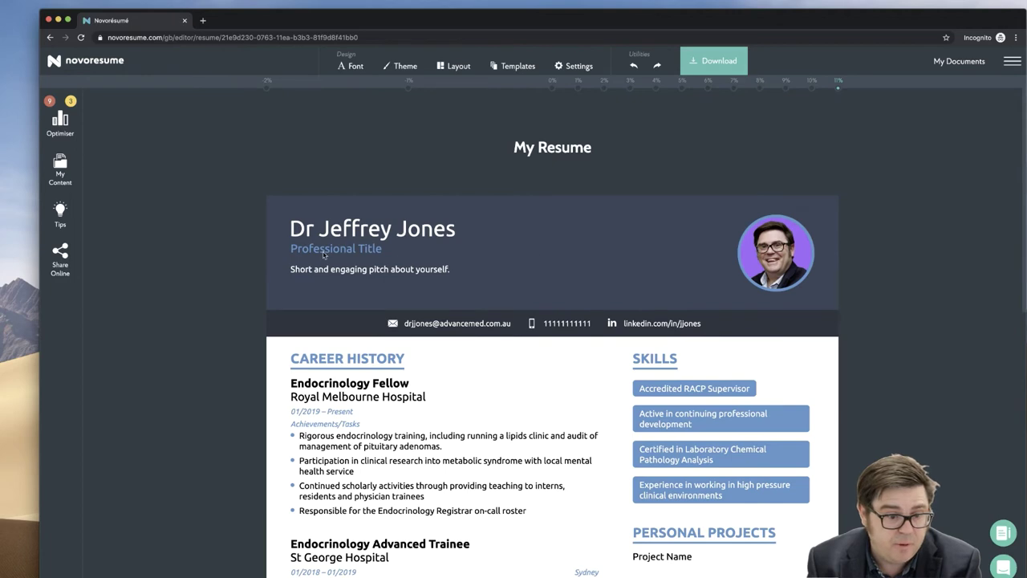
# - Set the professional title to the saved FRACP Endocrinologist entry
pyautogui.click(320, 249)
pyautogui.click(328, 226)
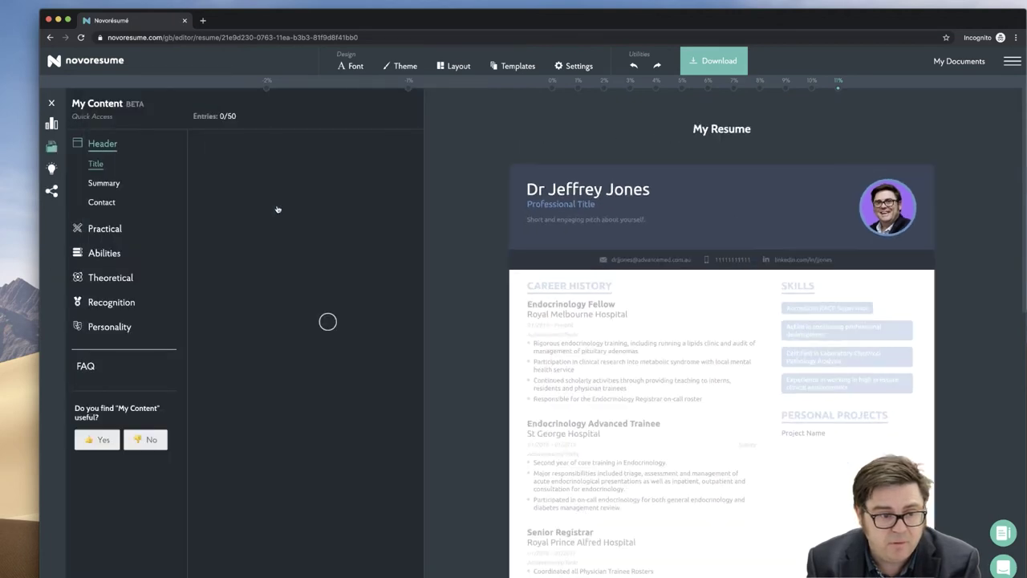
pyautogui.click(301, 147)
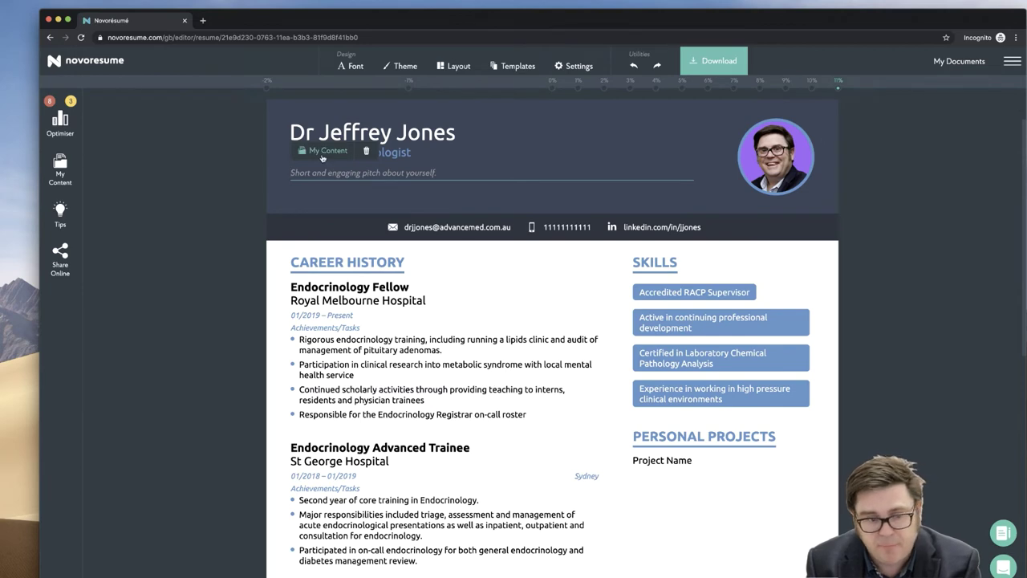
# - Fill the pitch with the saved recently graduated Fellow in Endocrinology summary
pyautogui.click(322, 151)
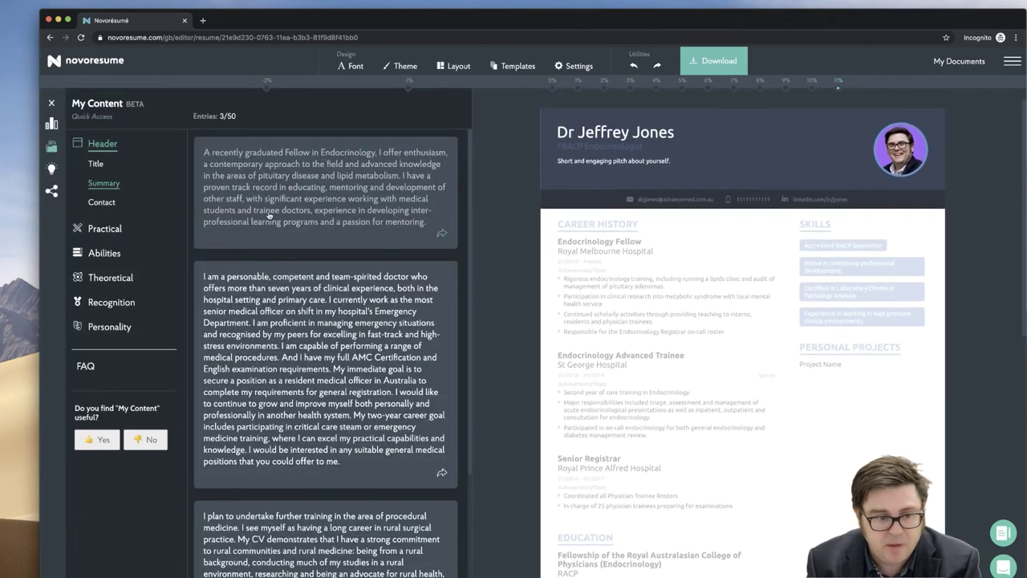
pyautogui.click(269, 215)
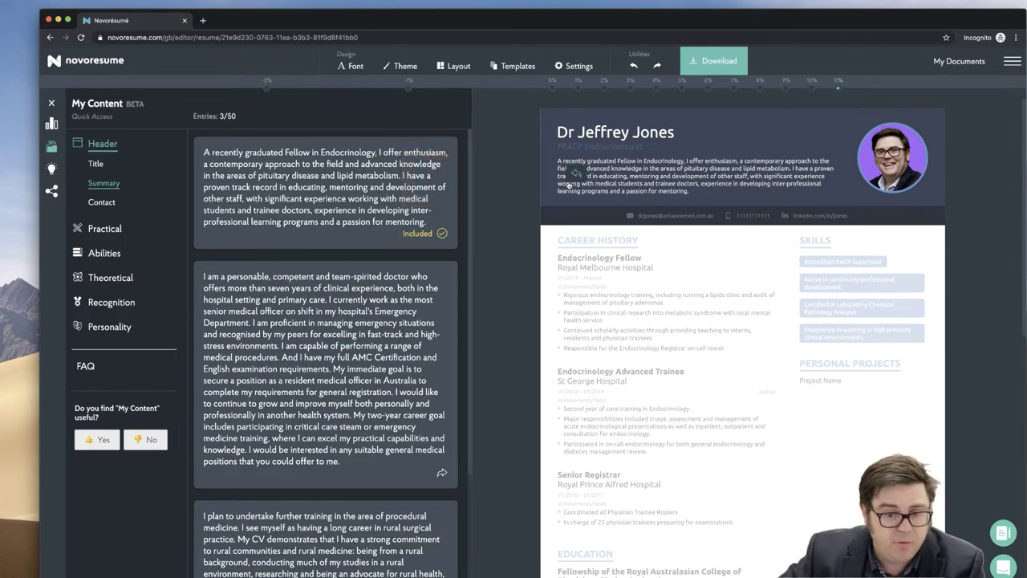
pyautogui.click(576, 173)
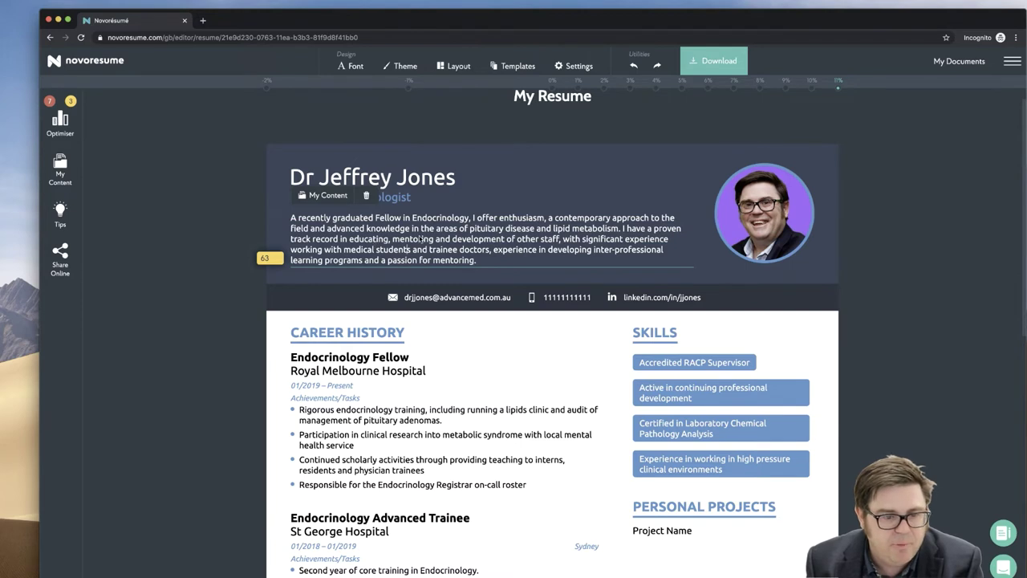
# - Finish the summary so it ends with inter-professional learning programs and a passion for mentoring
pyautogui.click(488, 261)
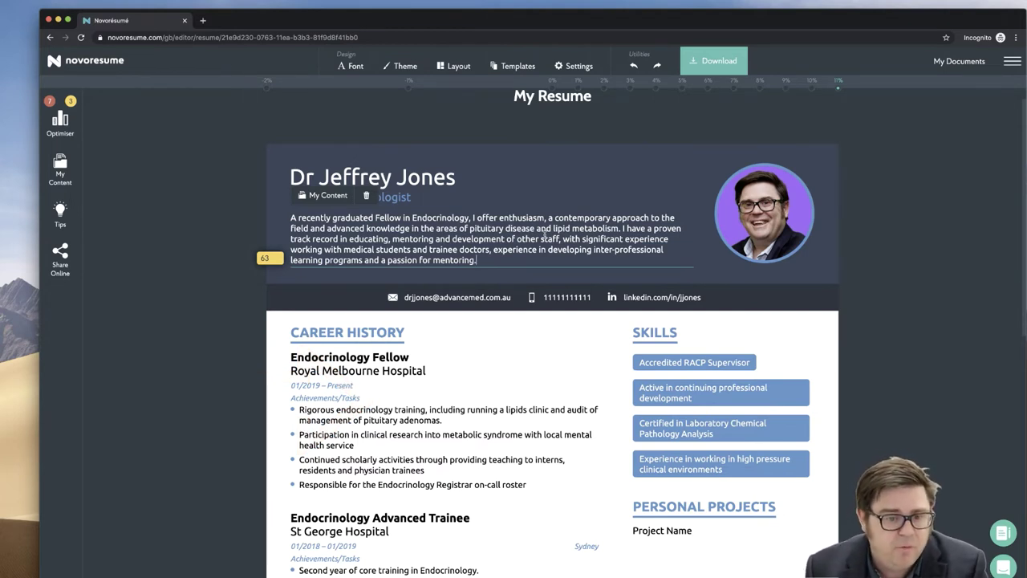
# - Change the header profile photo's frame from a circle to a rounded square
pyautogui.click(742, 222)
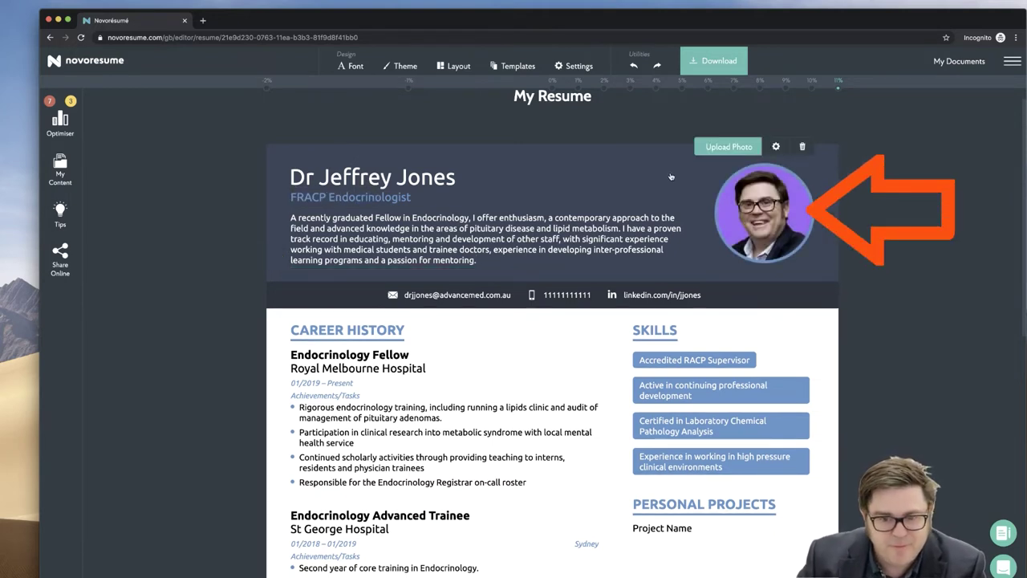
pyautogui.click(776, 147)
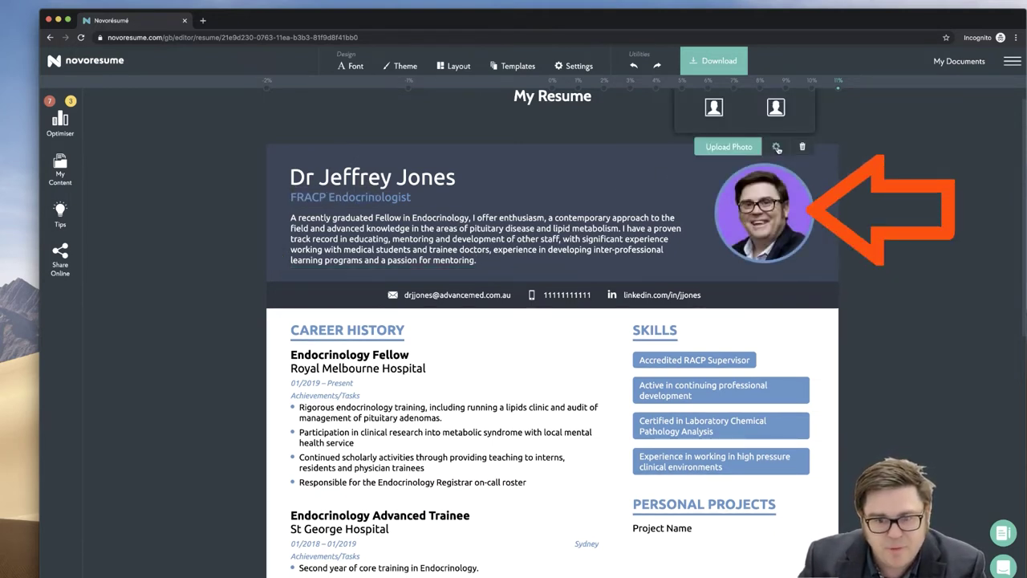
pyautogui.scroll(1, 777, 149)
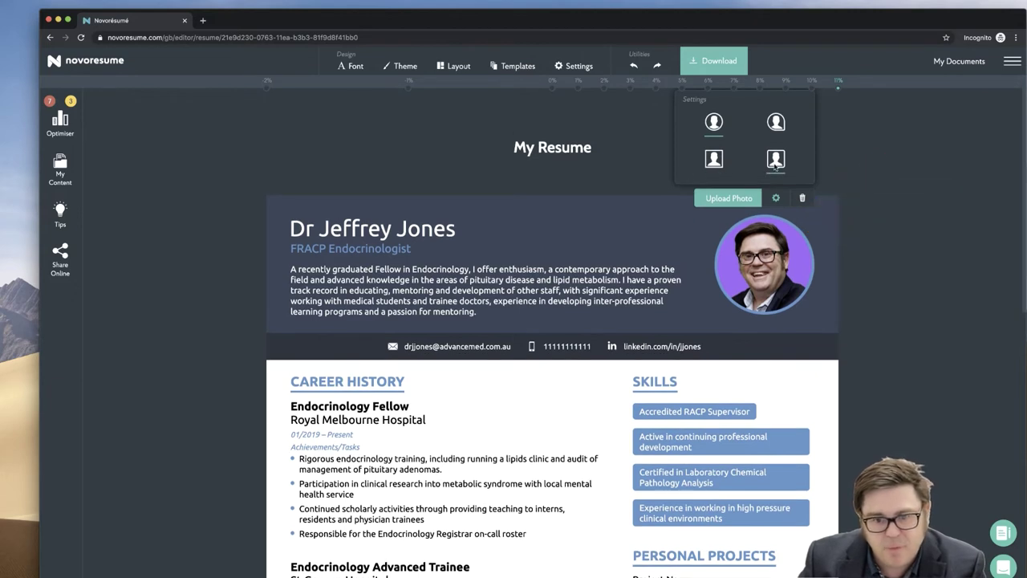
pyautogui.click(775, 161)
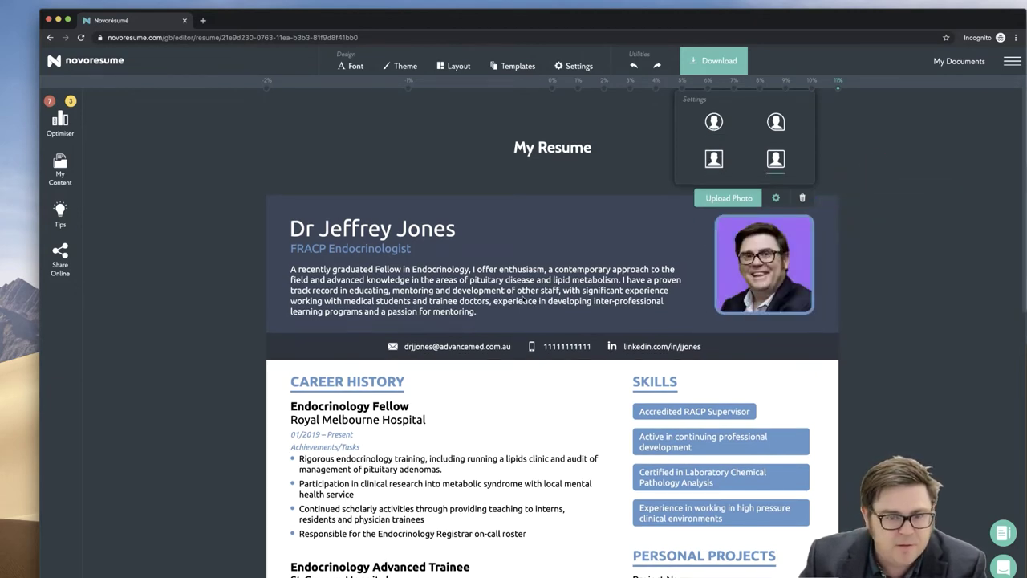
# - In Layout, hide the job title from the header and then show it again
pyautogui.click(578, 67)
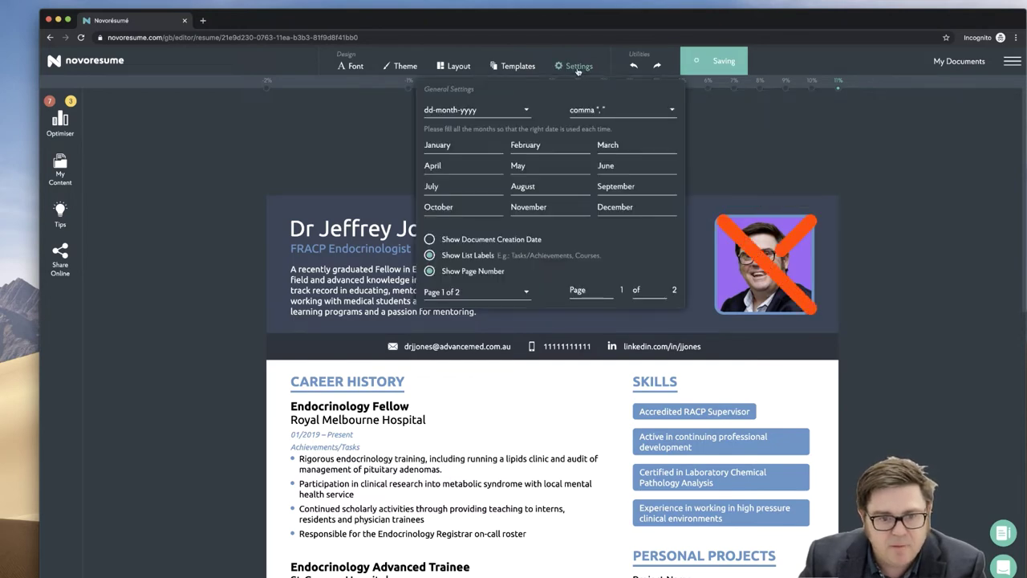
pyautogui.click(515, 68)
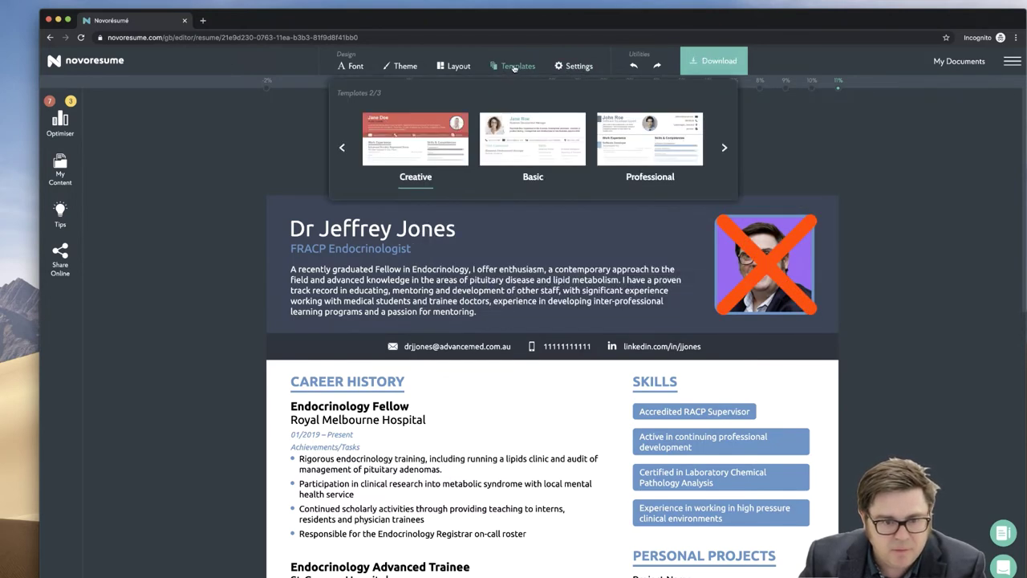
pyautogui.click(452, 66)
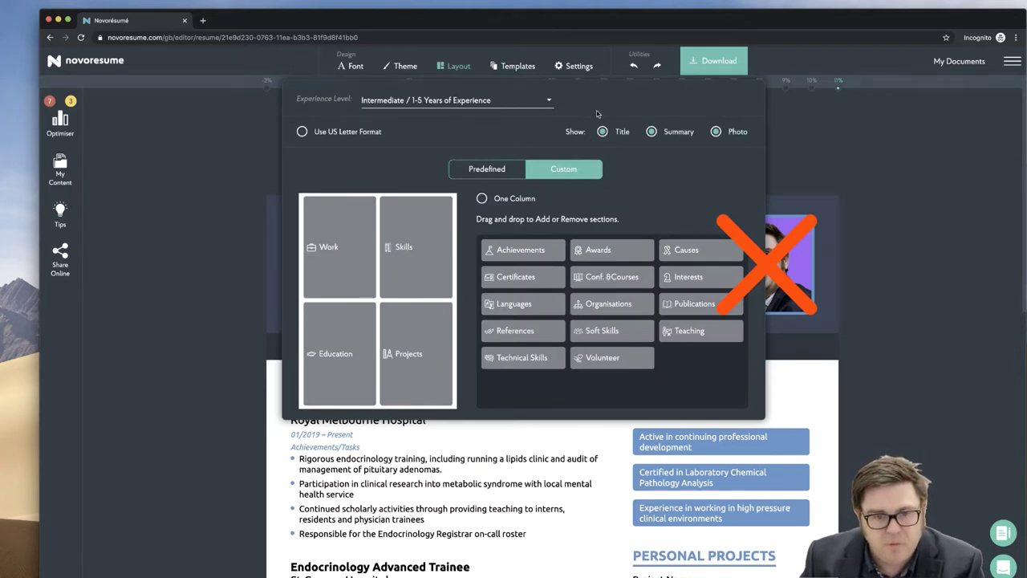
pyautogui.click(603, 131)
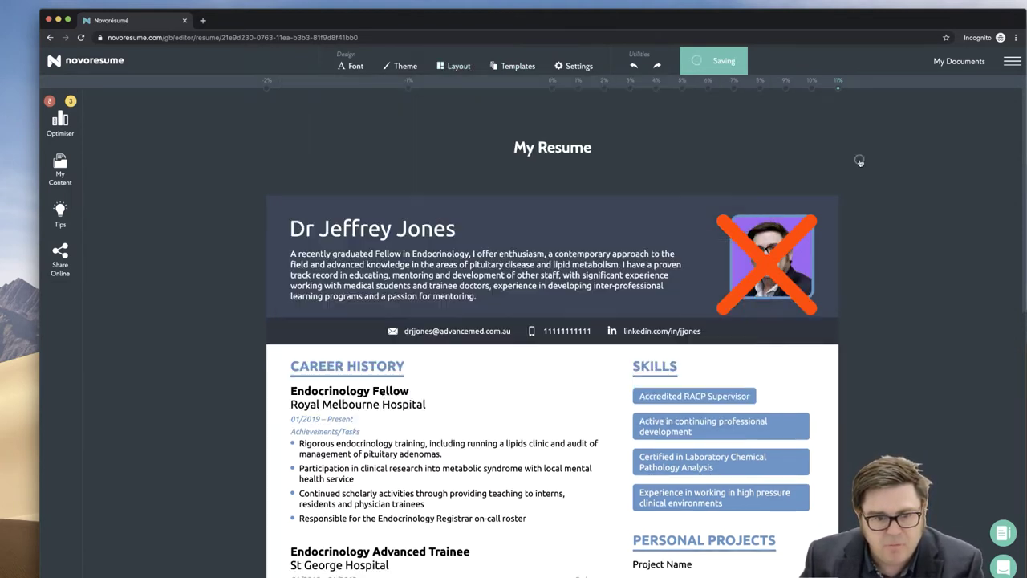
pyautogui.click(442, 68)
pyautogui.click(603, 132)
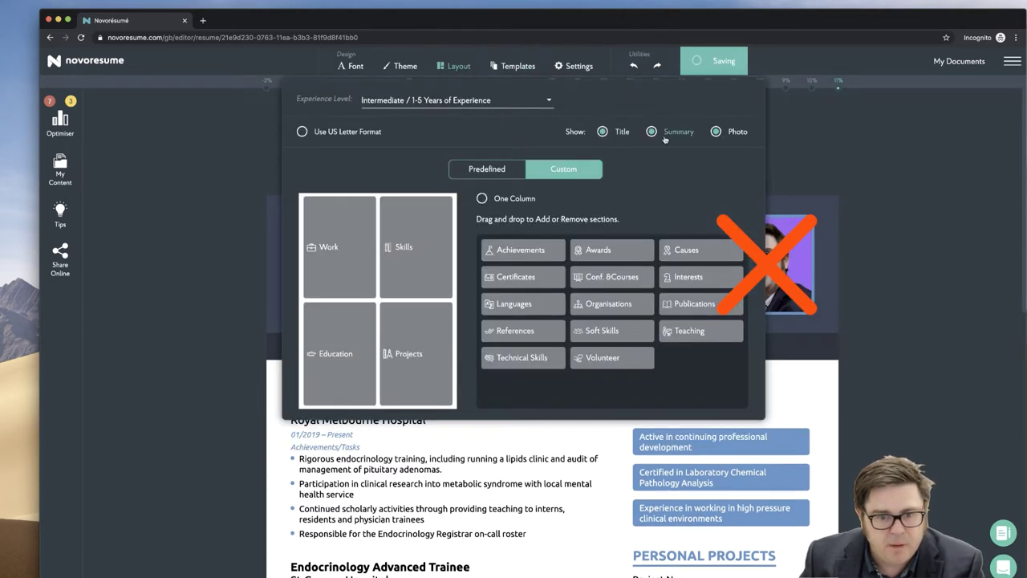
# - Hide and restore the summary paragraph, then switch the profile photo off
pyautogui.click(652, 132)
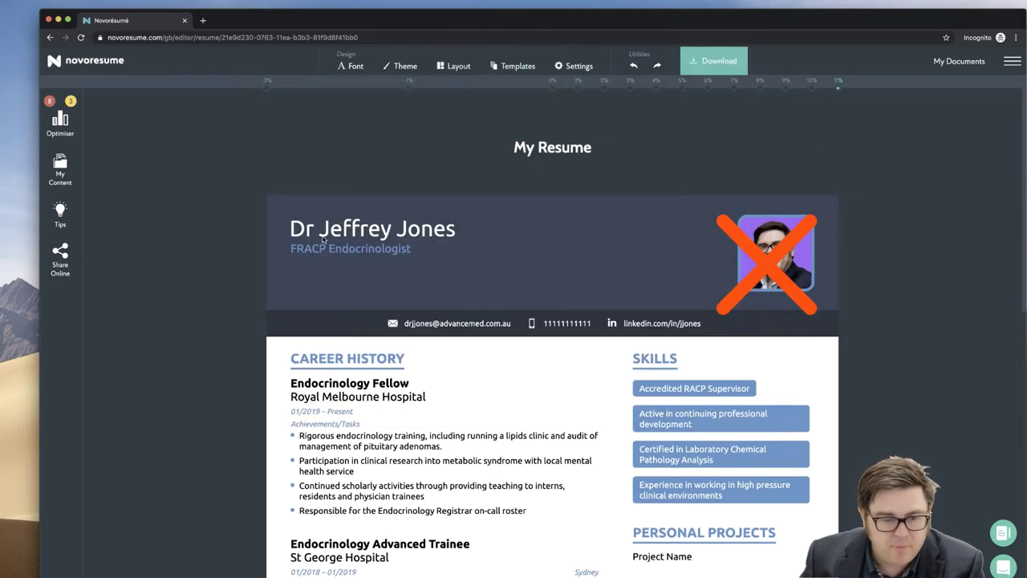
pyautogui.click(456, 70)
pyautogui.click(652, 131)
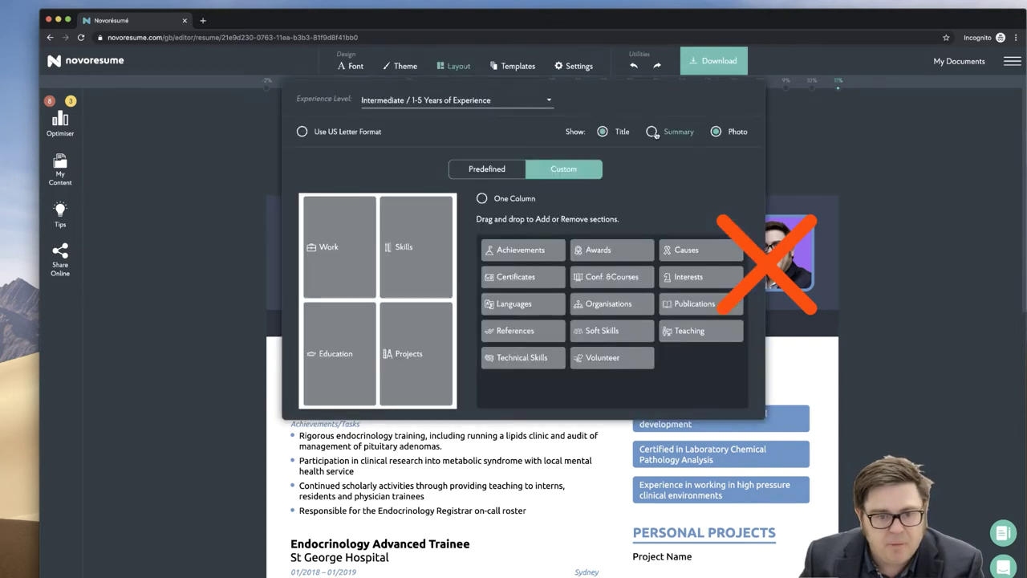
pyautogui.click(716, 132)
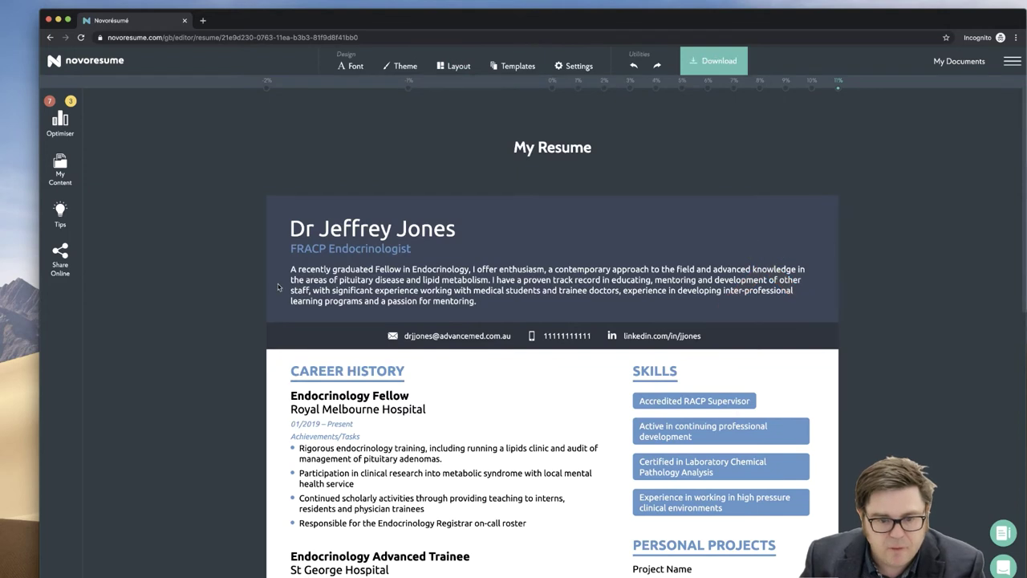
pyautogui.click(455, 66)
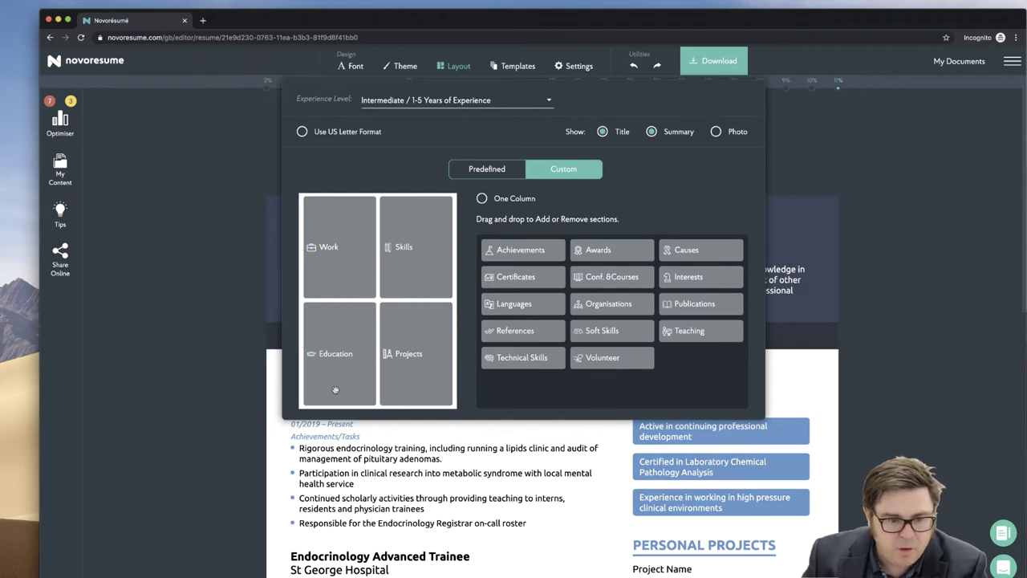
# - Drop Projects from the layout grid and add Publications, References and Certificates sections
pyautogui.moveTo(409, 369); pyautogui.dragTo(413, 213)
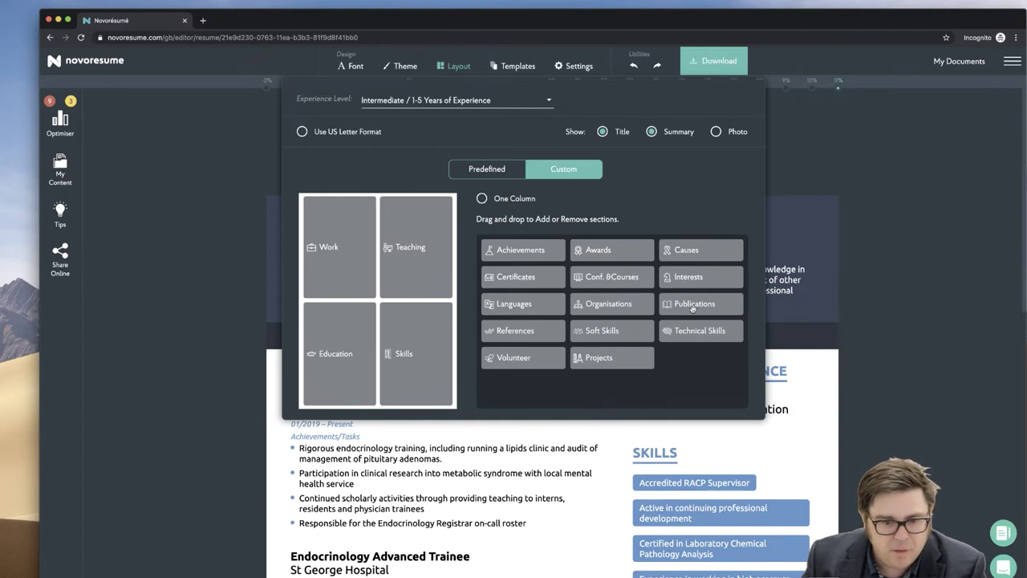
pyautogui.moveTo(691, 309); pyautogui.dragTo(312, 393)
pyautogui.moveTo(690, 307); pyautogui.dragTo(344, 385)
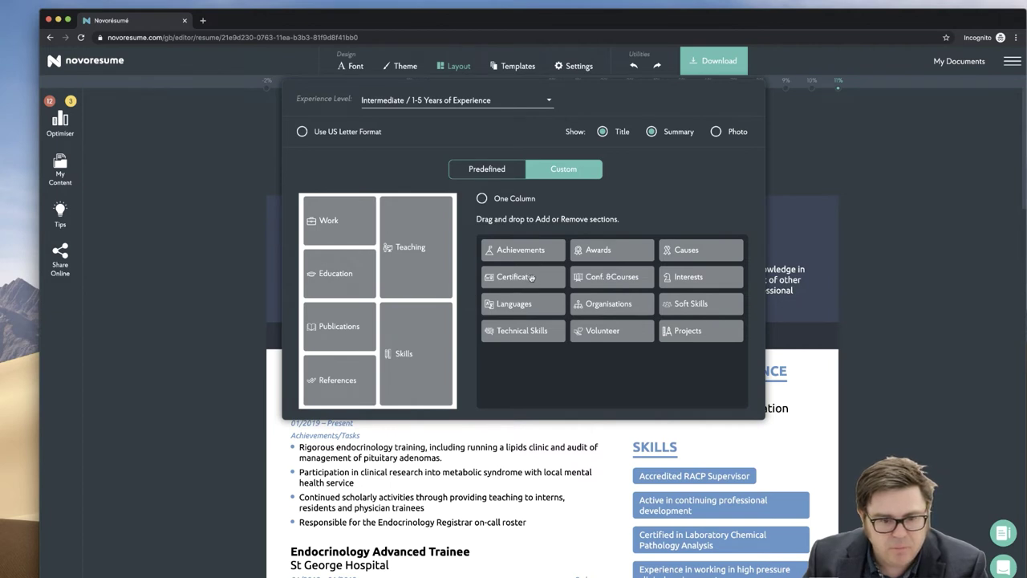
pyautogui.moveTo(531, 277); pyautogui.dragTo(342, 217)
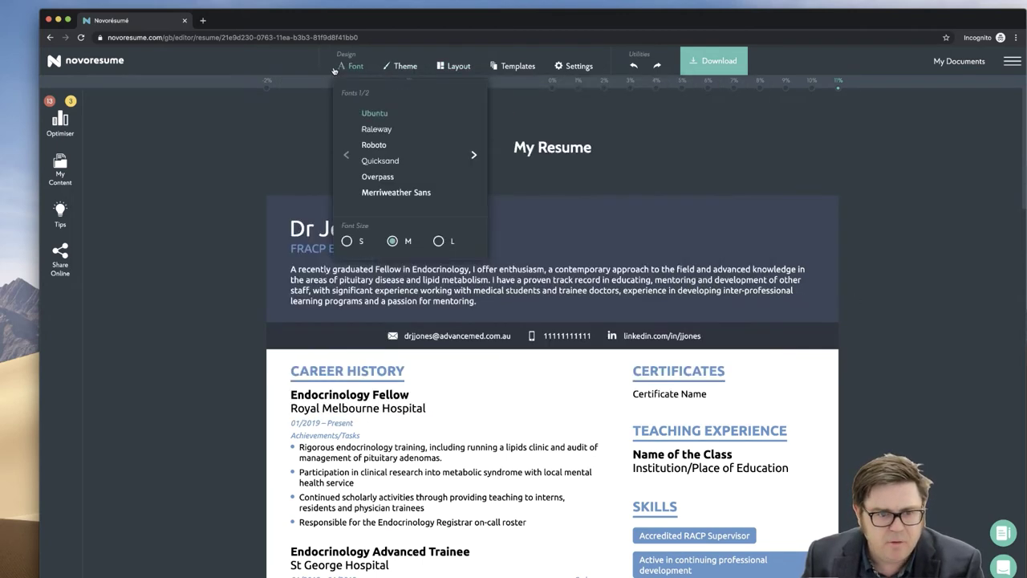
# - Try the blue-and-orange colour theme, then settle on a black header with gold accents
pyautogui.moveTo(393, 67)
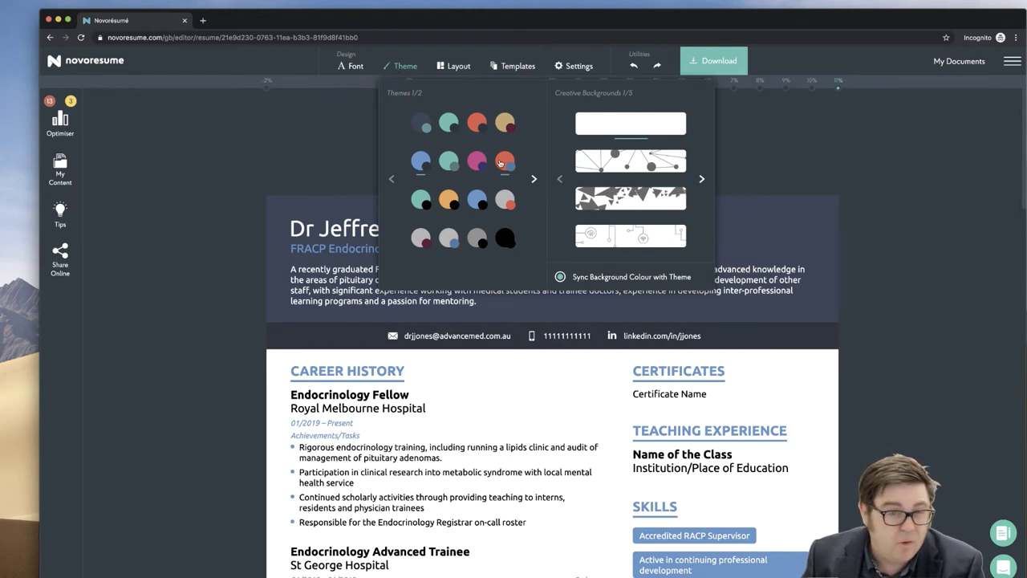
pyautogui.click(501, 162)
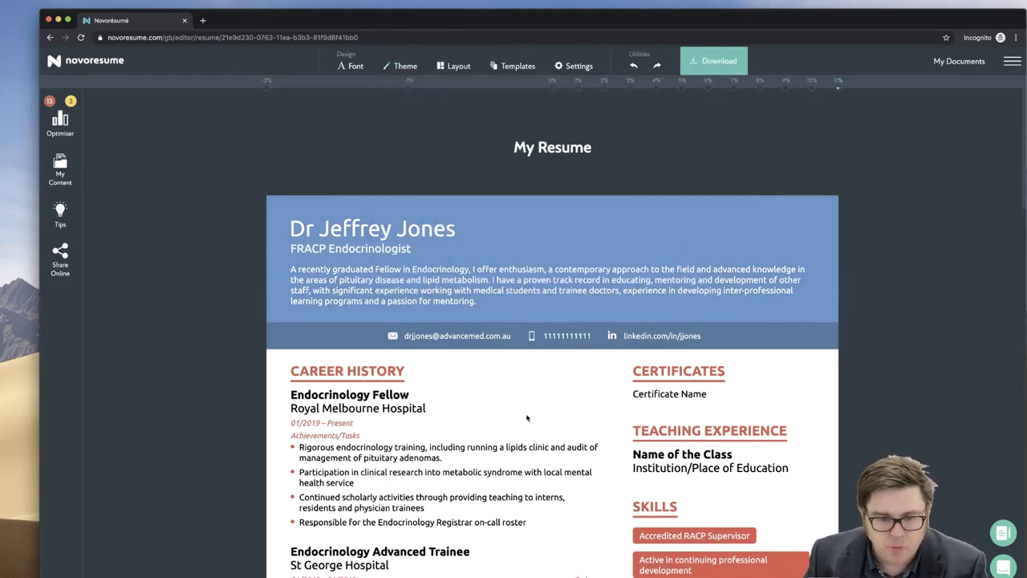
pyautogui.scroll(-5, 526, 417)
pyautogui.scroll(5, 526, 417)
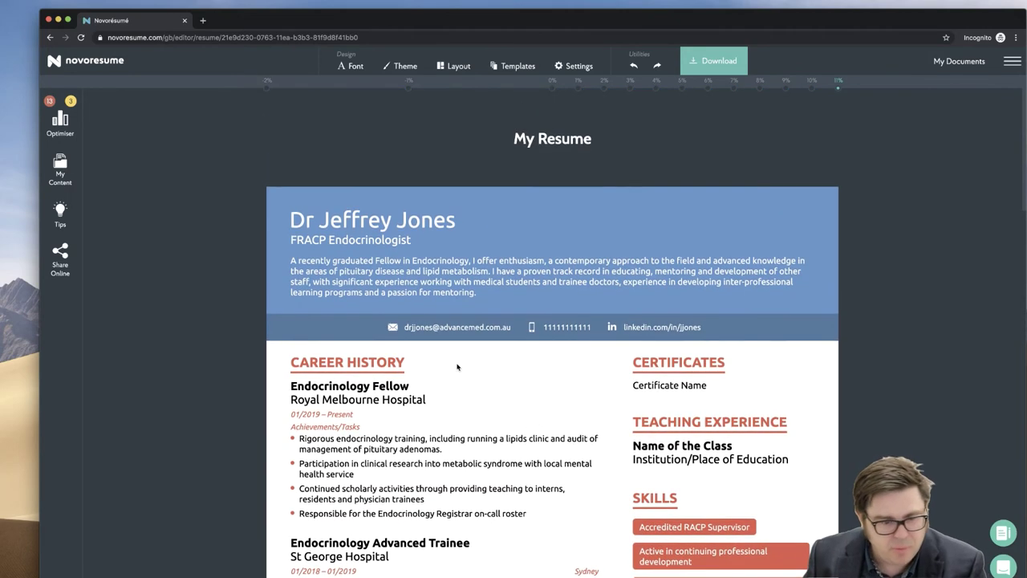
pyautogui.click(490, 259)
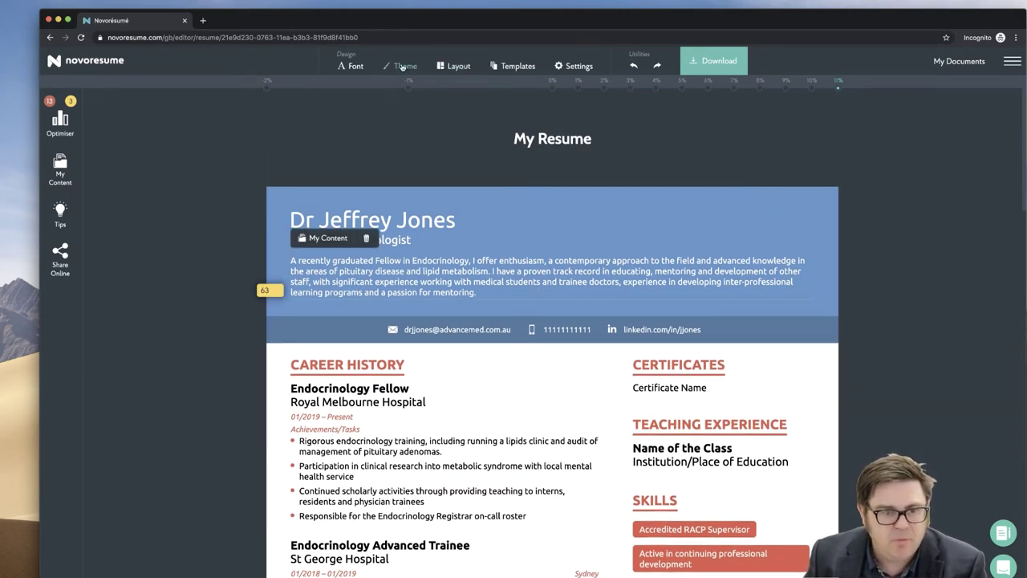
pyautogui.click(442, 67)
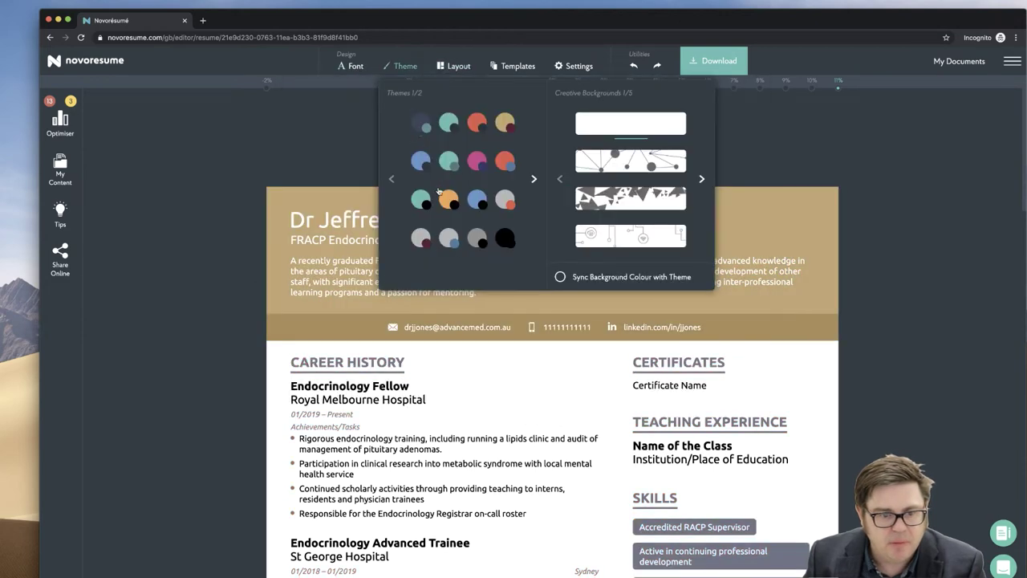
pyautogui.click(449, 203)
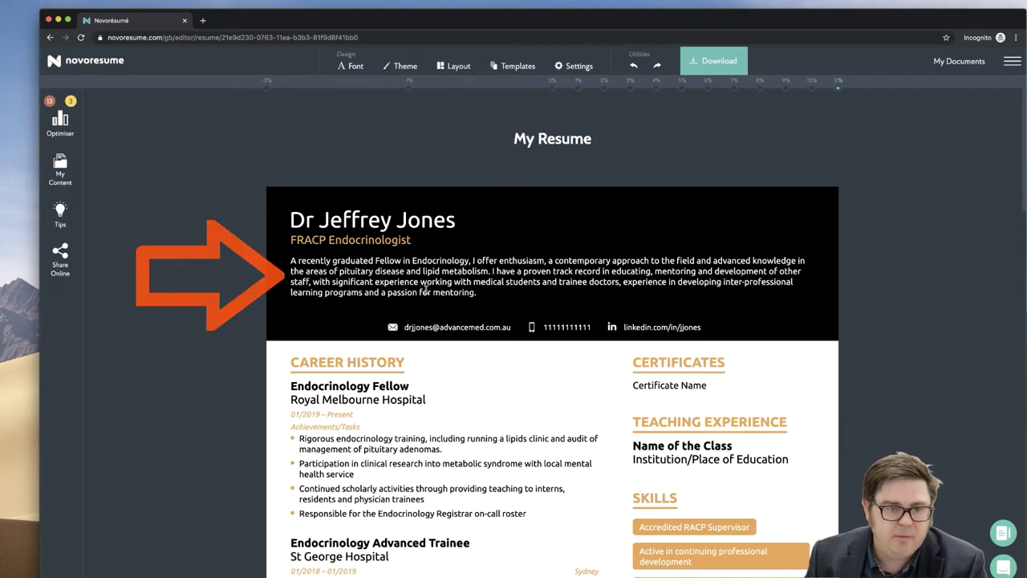
# - Try Overpass, Merriweather, Hind and Roboto, then set the résumé font to Raleway
pyautogui.click(350, 66)
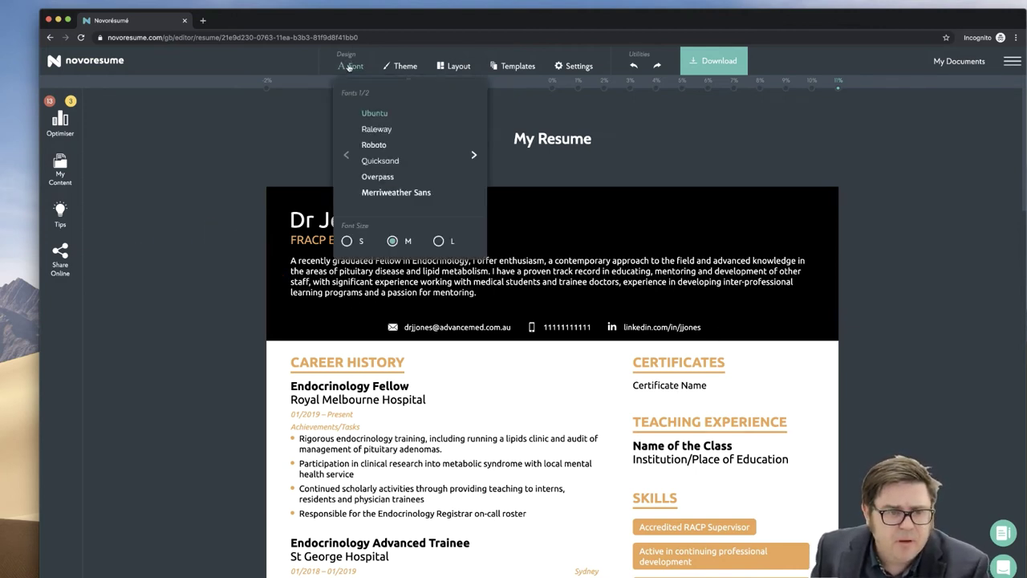
pyautogui.click(375, 177)
pyautogui.click(473, 155)
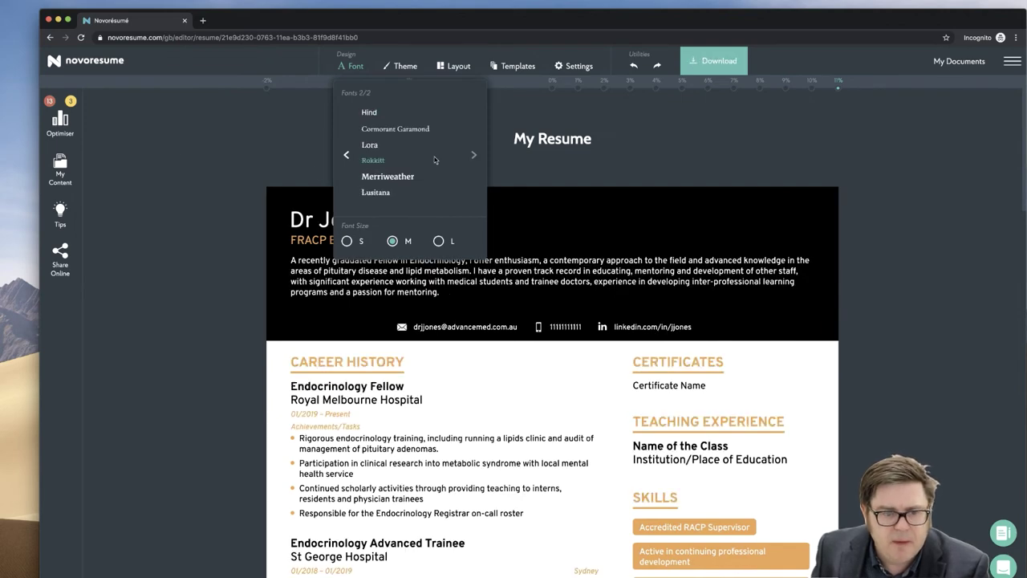
pyautogui.click(373, 178)
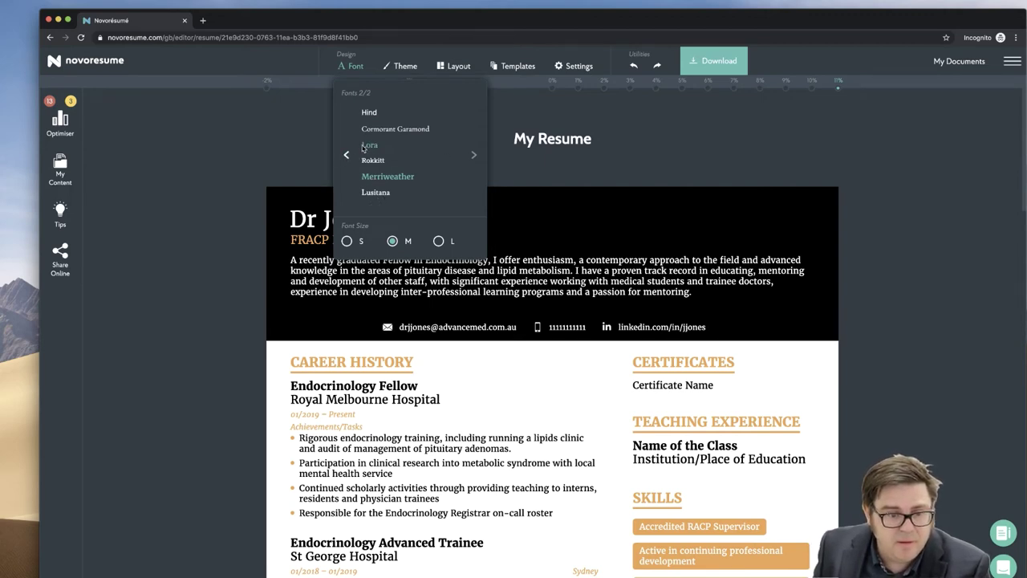
pyautogui.click(369, 112)
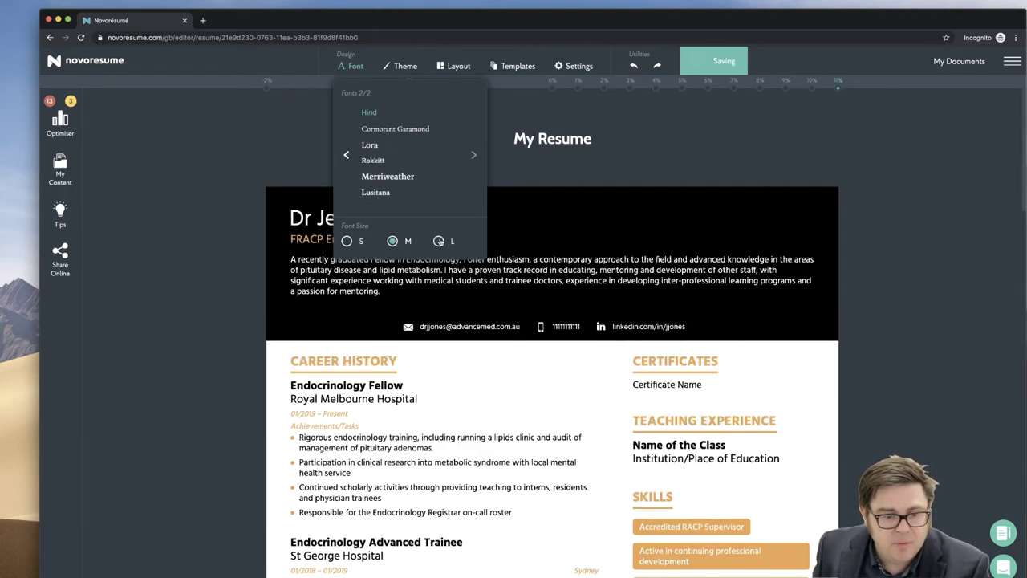
pyautogui.click(346, 155)
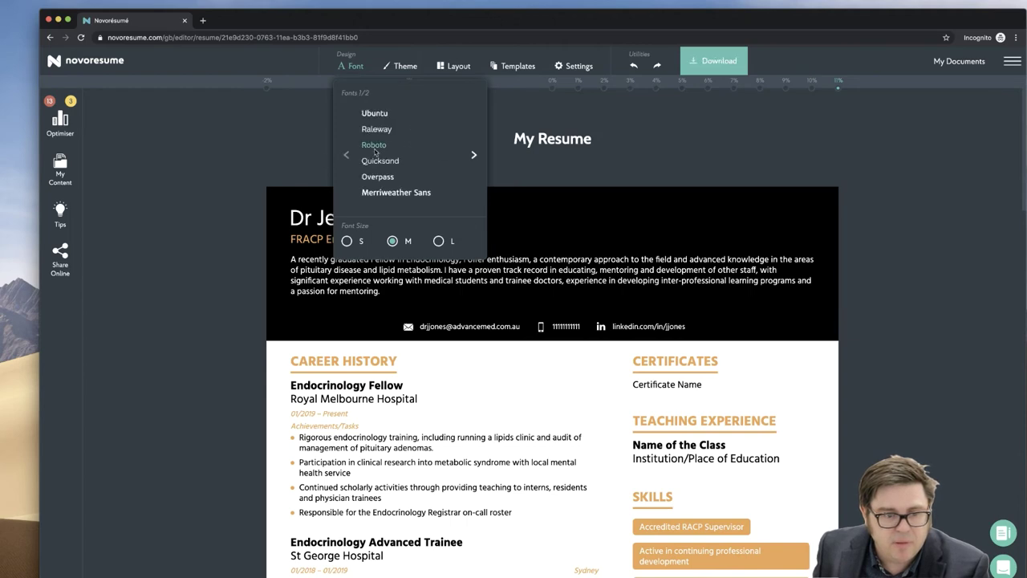
pyautogui.click(372, 145)
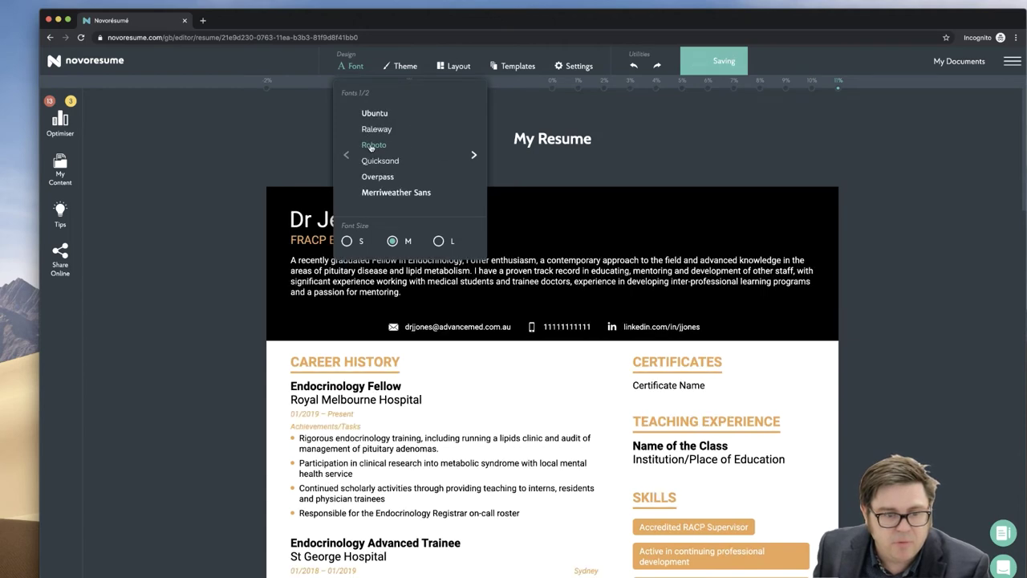
pyautogui.click(377, 129)
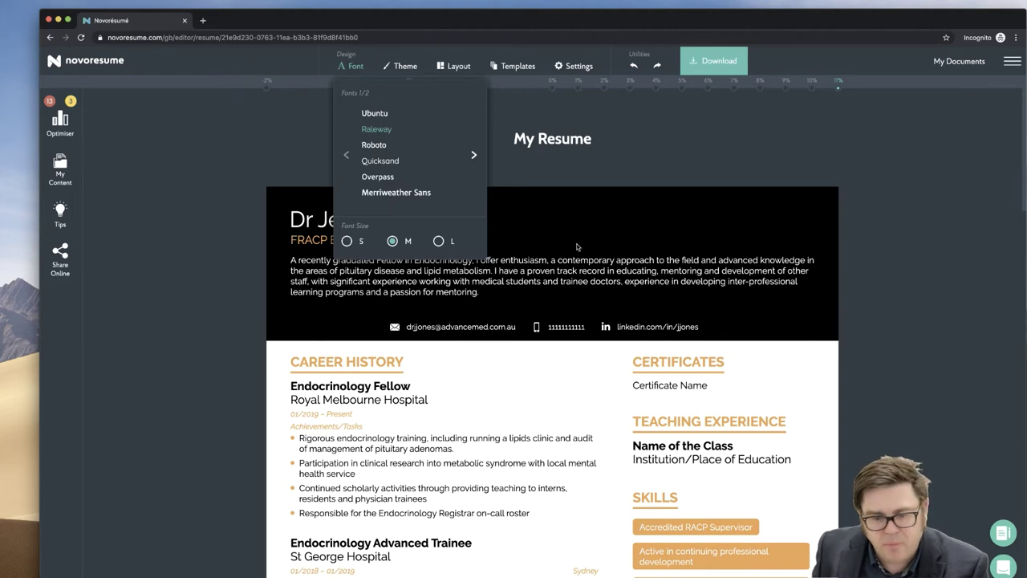
# - Test small and large text sizes and settle on medium
pyautogui.click(346, 240)
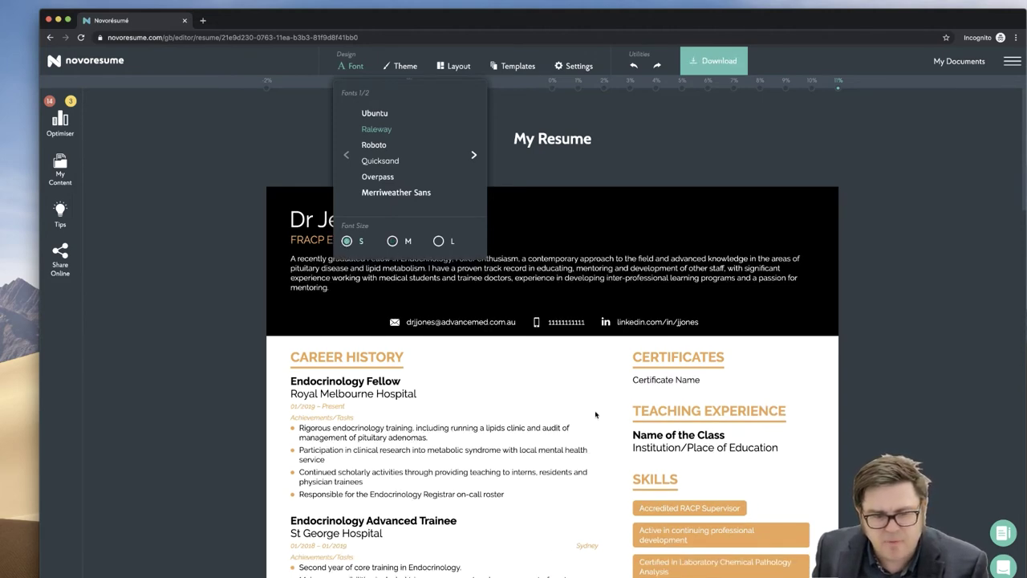
pyautogui.click(438, 240)
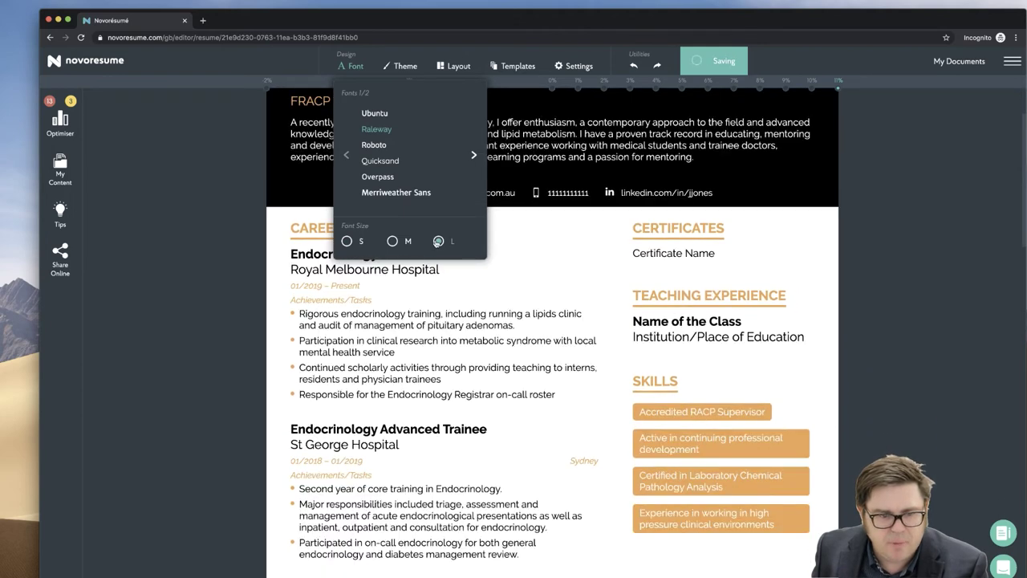
pyautogui.click(393, 241)
pyautogui.click(347, 240)
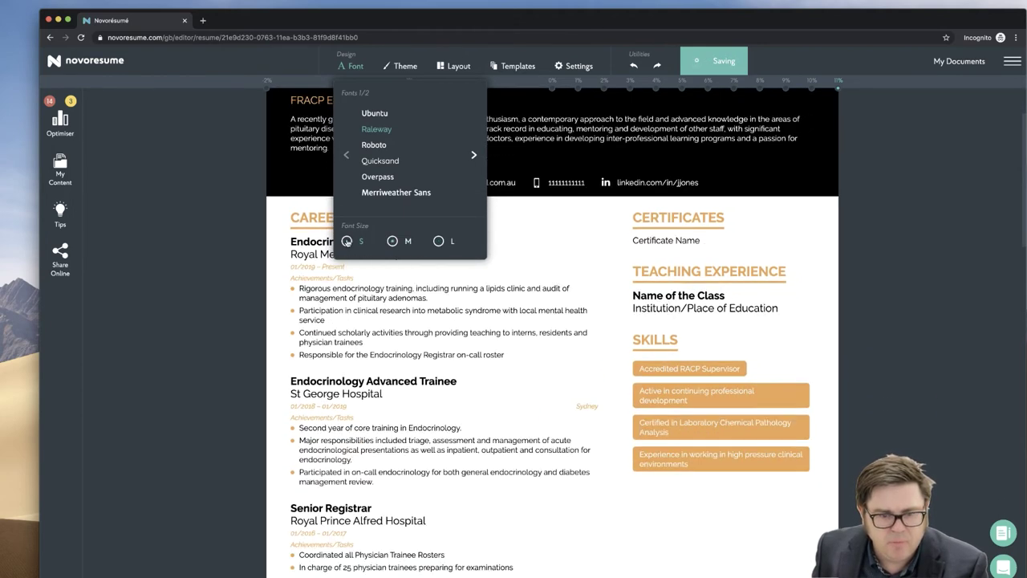
pyautogui.click(392, 241)
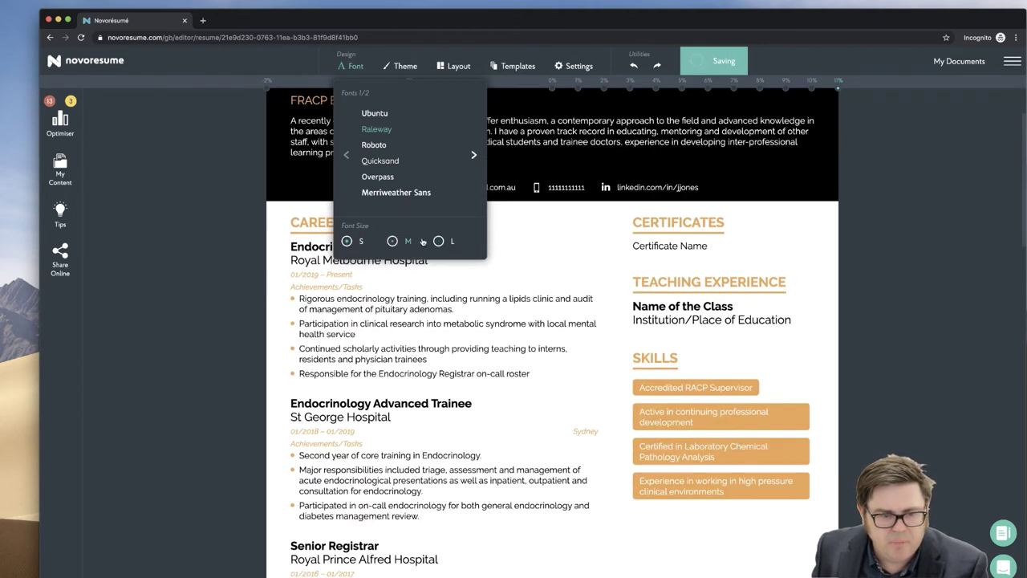
pyautogui.click(552, 226)
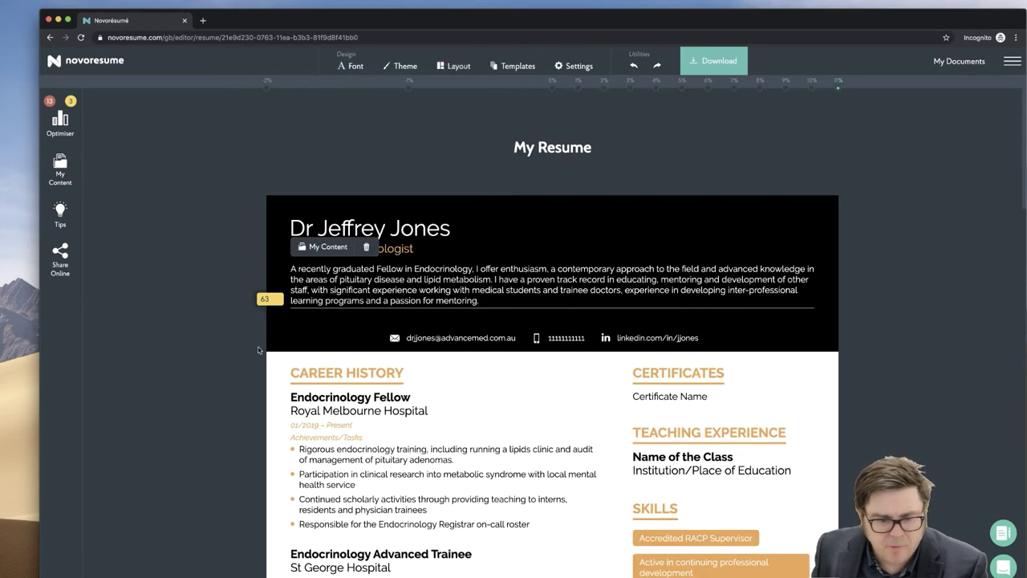
# - Delete the gastric valve lipomatosis publication, leaving only the Endocrine Reviews paper
pyautogui.scroll(-5, 210, 258)
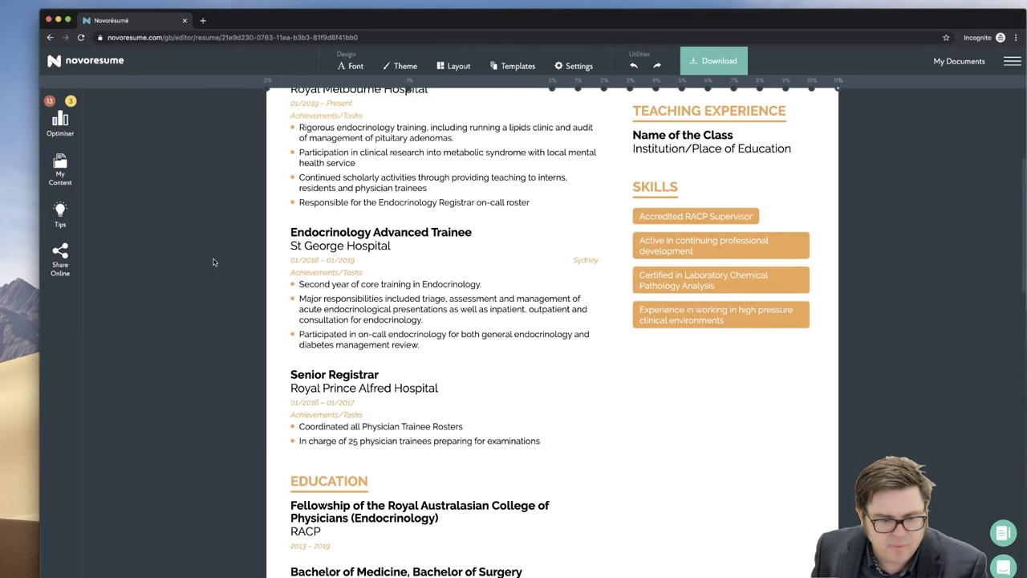
pyautogui.scroll(-10, 289, 300)
pyautogui.scroll(5, 285, 299)
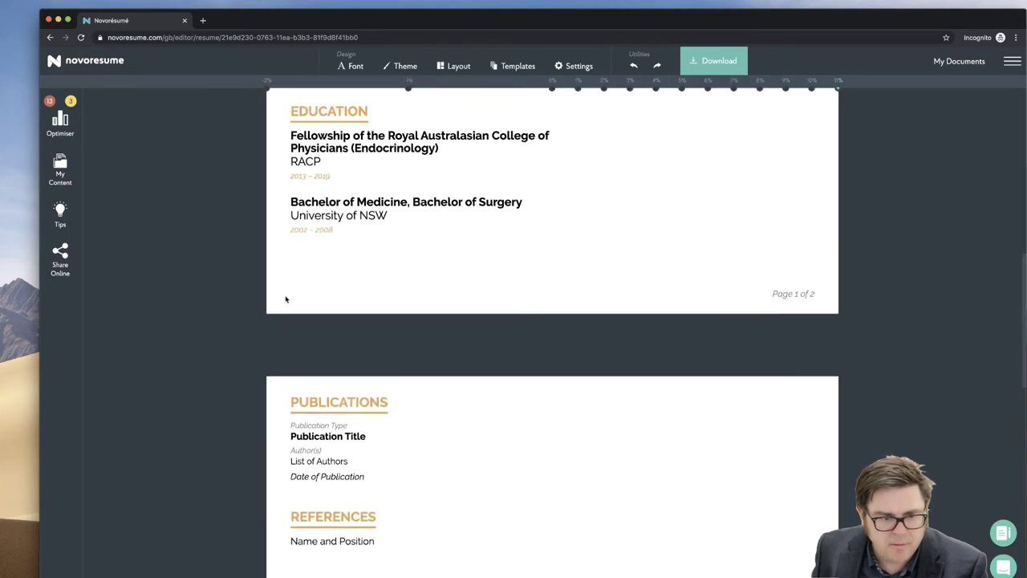
pyautogui.scroll(-1, 285, 297)
pyautogui.click(305, 383)
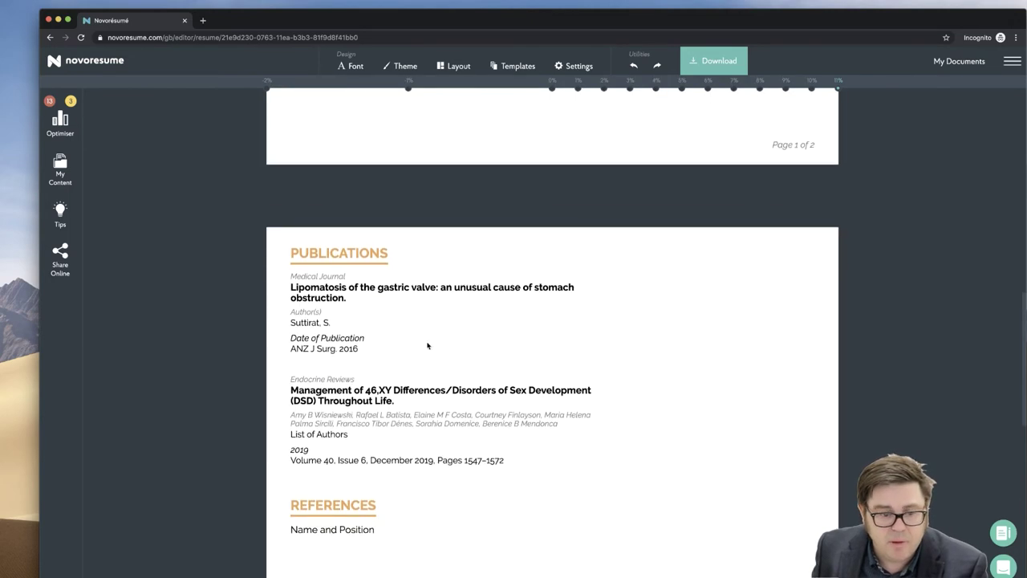
pyautogui.click(440, 300)
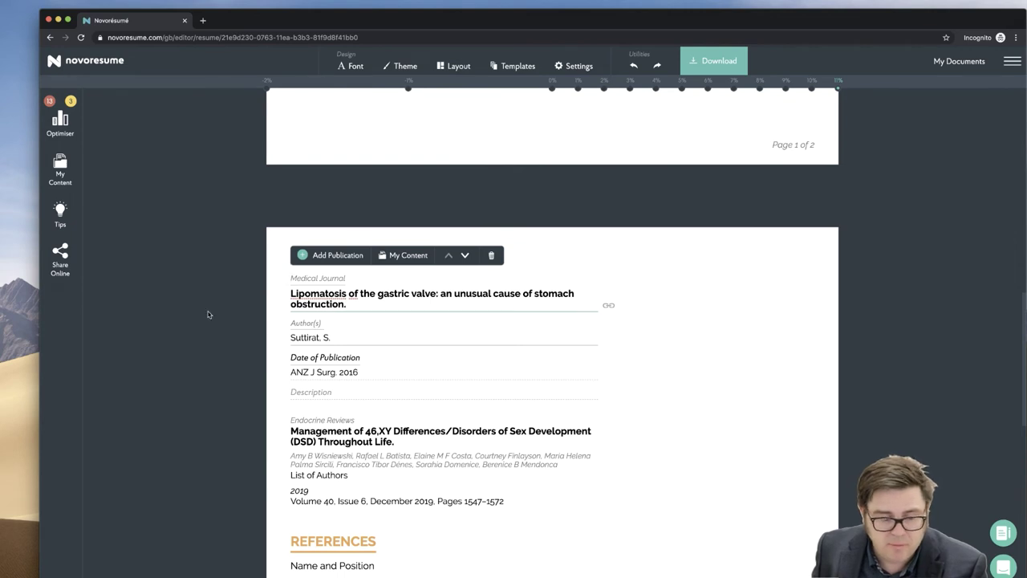
pyautogui.click(492, 255)
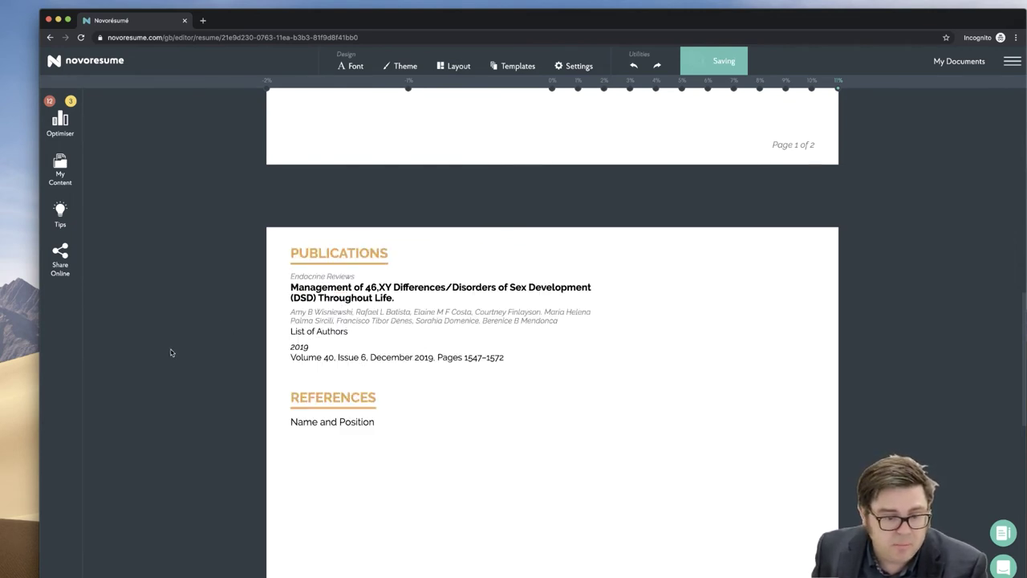
# - Fill the References section with the first saved referee from My Content
pyautogui.click(296, 419)
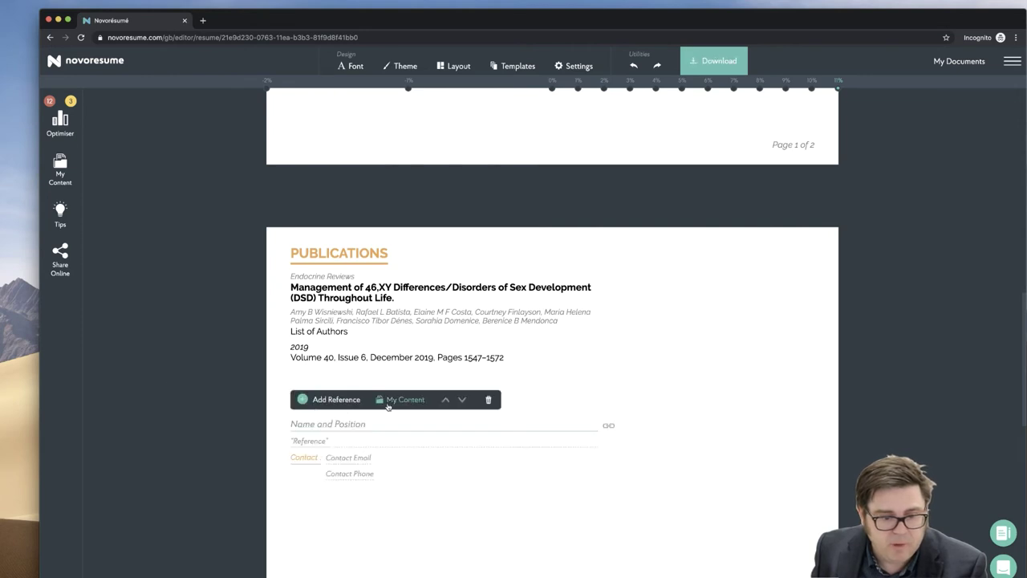
pyautogui.click(394, 400)
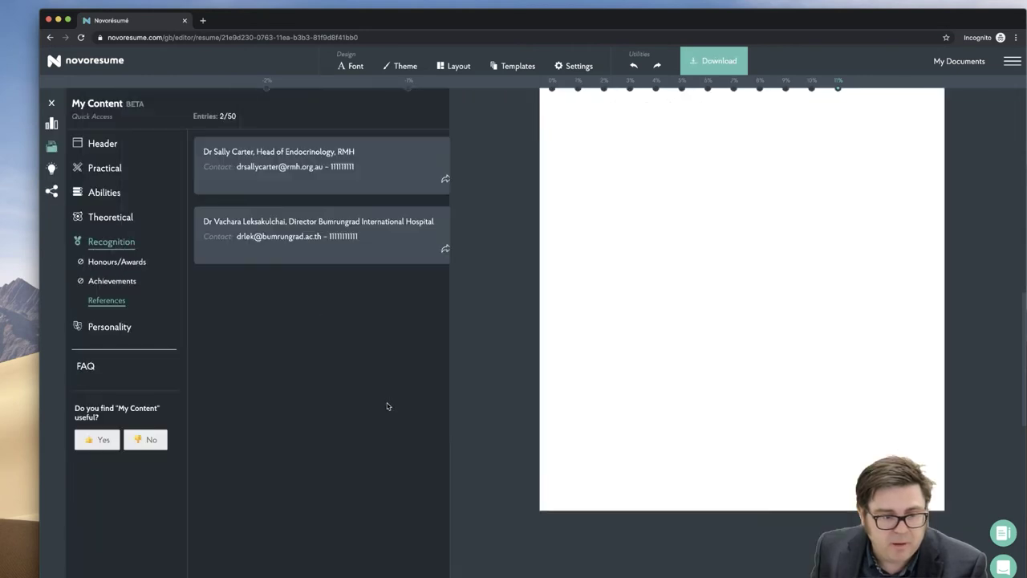
pyautogui.click(310, 173)
pyautogui.scroll(8, 252, 343)
pyautogui.scroll(5, 252, 345)
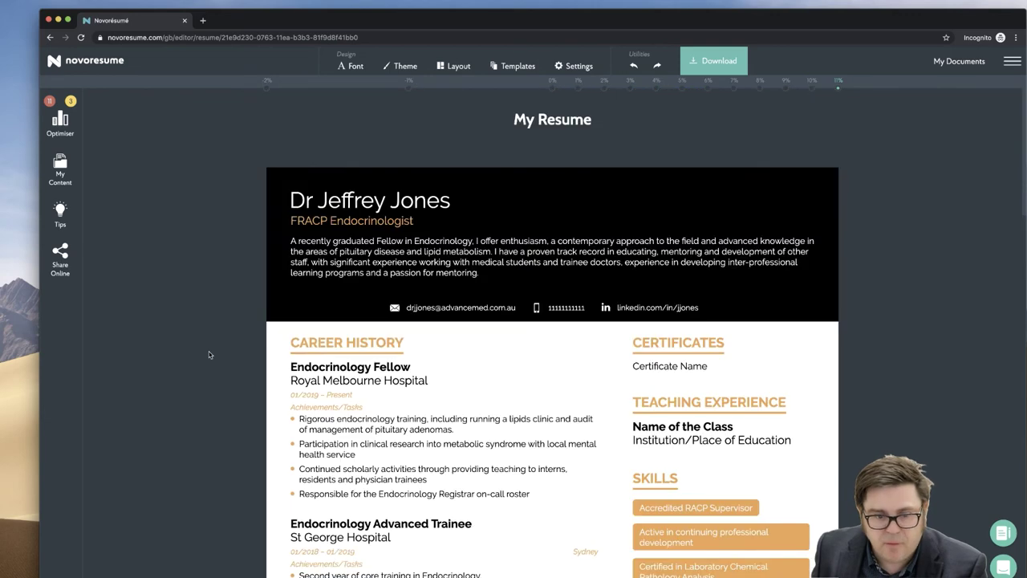
pyautogui.scroll(-3, 232, 349)
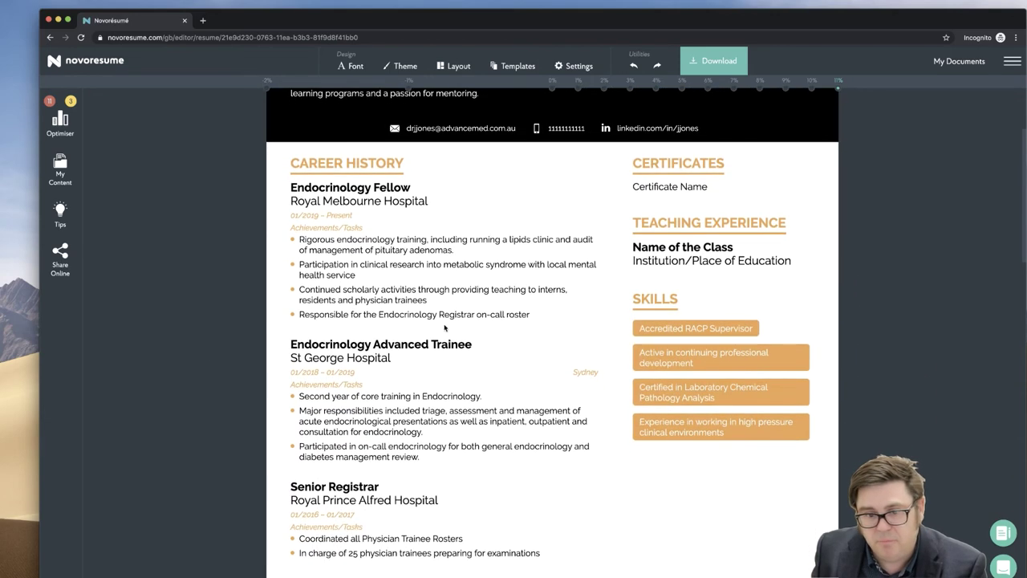
# - Name the empty placeholder certificate 'MB BS'
pyautogui.scroll(2, 656, 185)
pyautogui.click(661, 251)
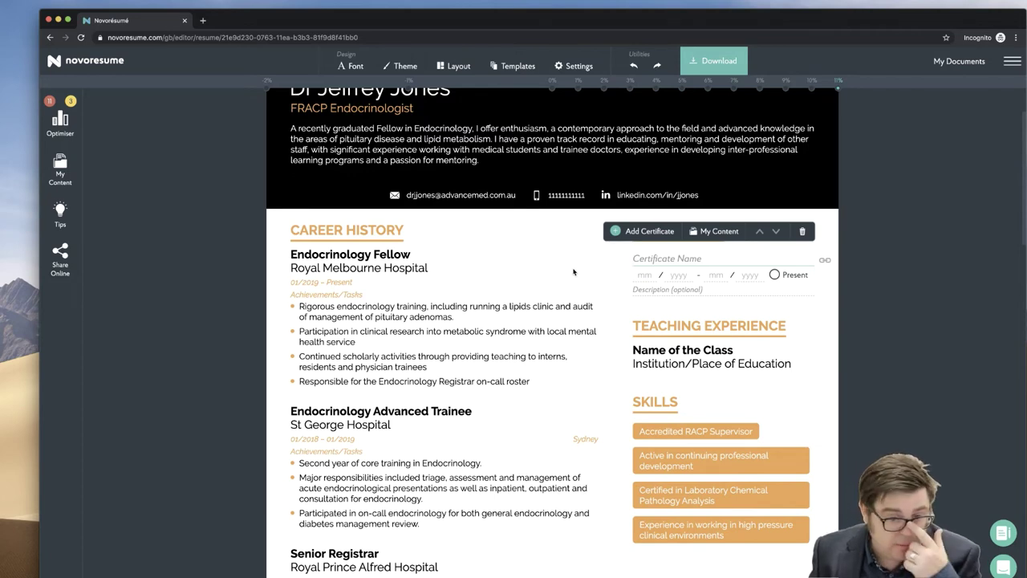
pyautogui.scroll(3, 573, 272)
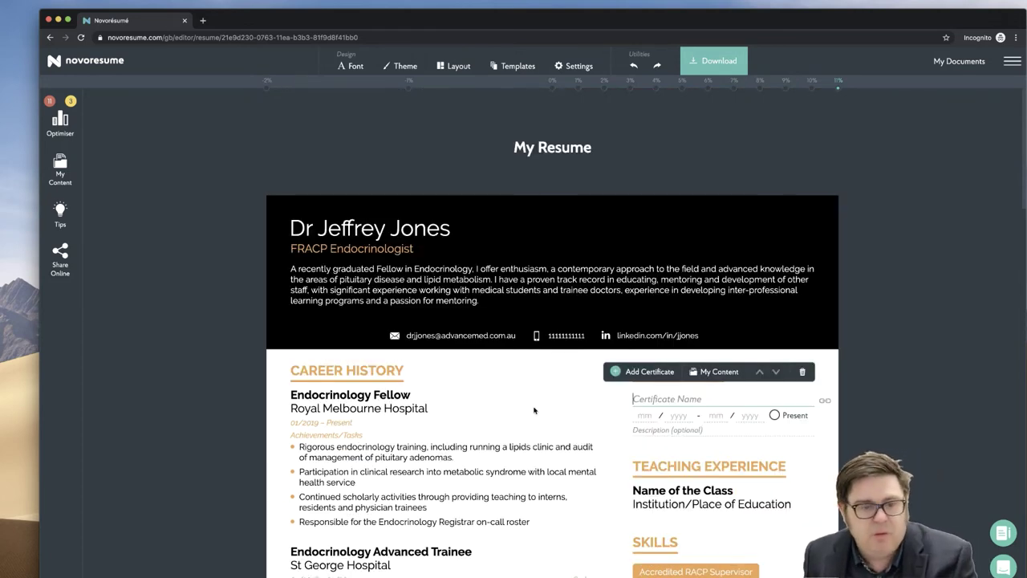
pyautogui.moveTo(289, 242); pyautogui.dragTo(329, 250)
pyautogui.click(649, 396)
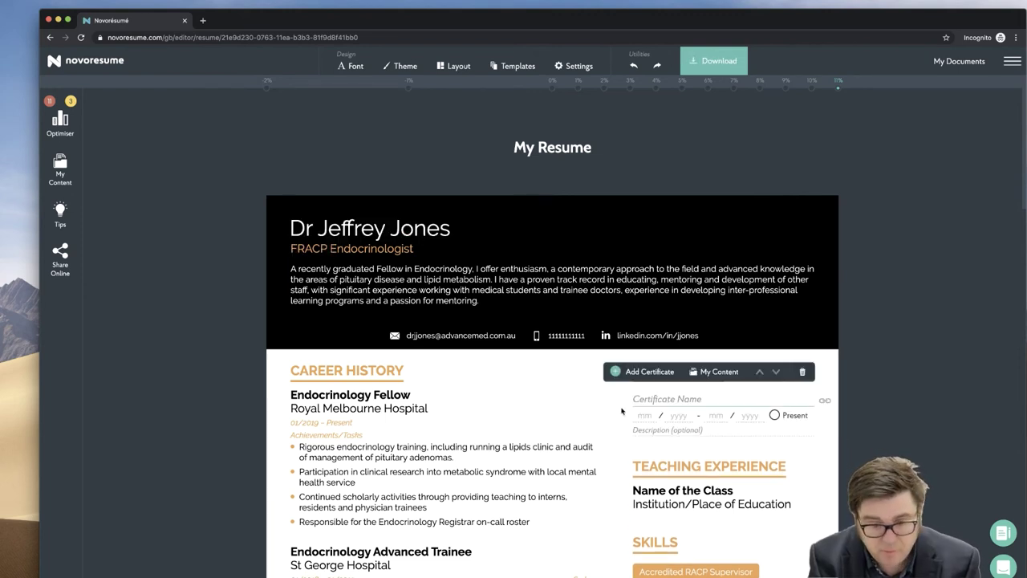
pyautogui.write('M')
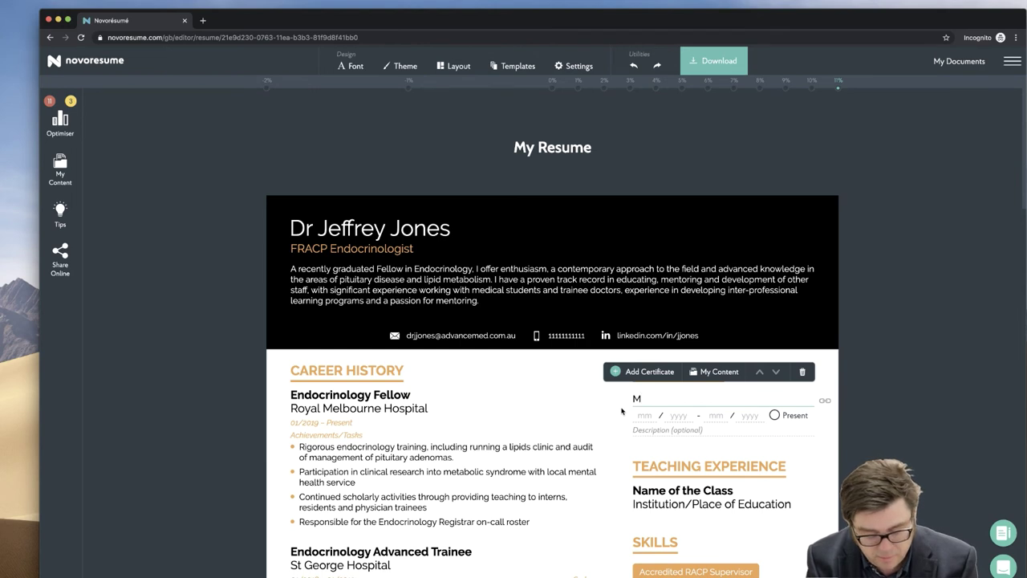
pyautogui.write(' BS')
pyautogui.press('BackSpace')
pyautogui.press('BackSpace')
pyautogui.press('BackSpace')
pyautogui.write('B BS')
pyautogui.click(641, 433)
# - Add an FRACP certificate entry and move it above MB BS
pyautogui.click(666, 400)
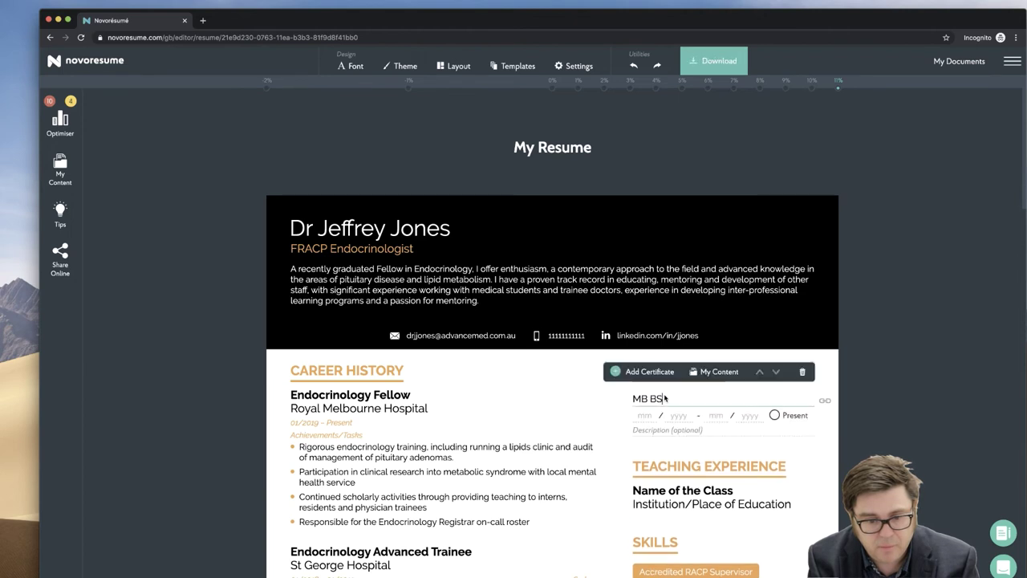
pyautogui.click(650, 372)
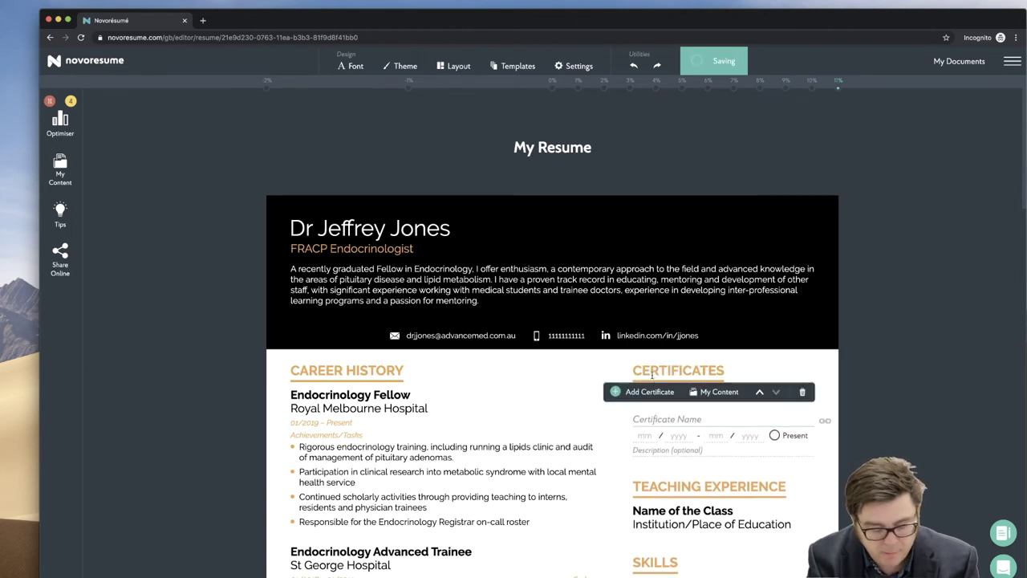
pyautogui.write('FRACP')
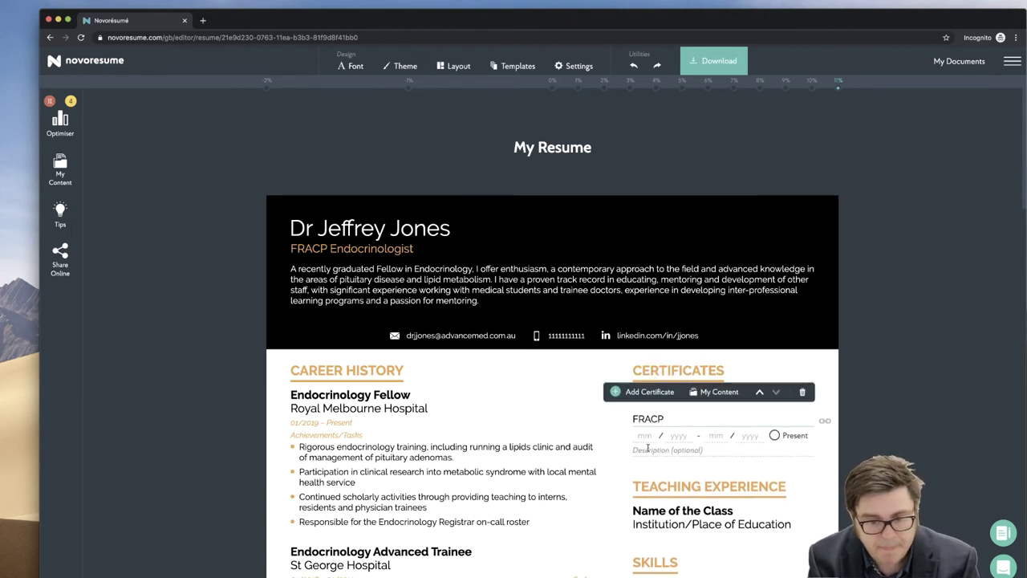
pyautogui.click(759, 391)
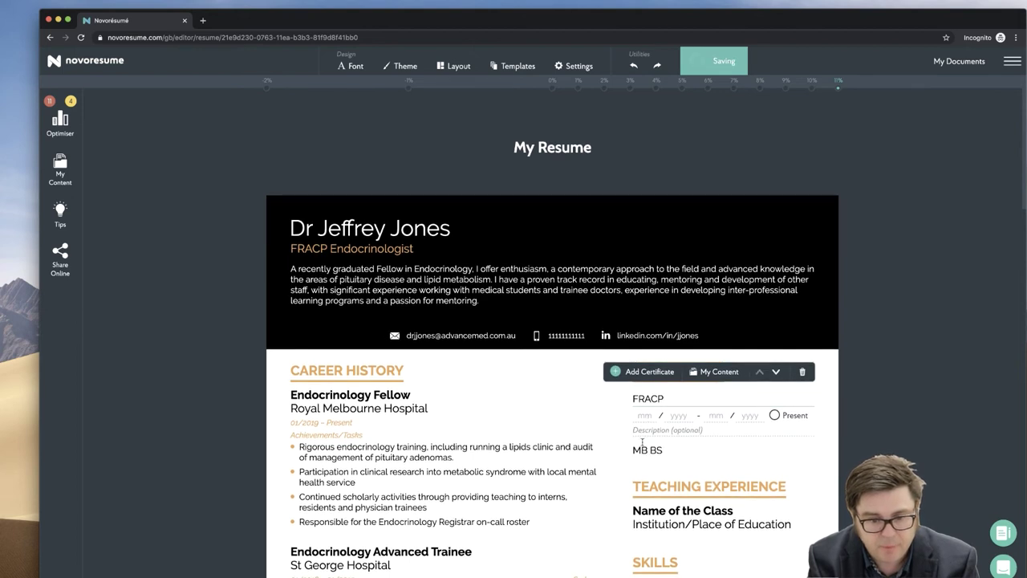
pyautogui.click(684, 452)
pyautogui.click(634, 482)
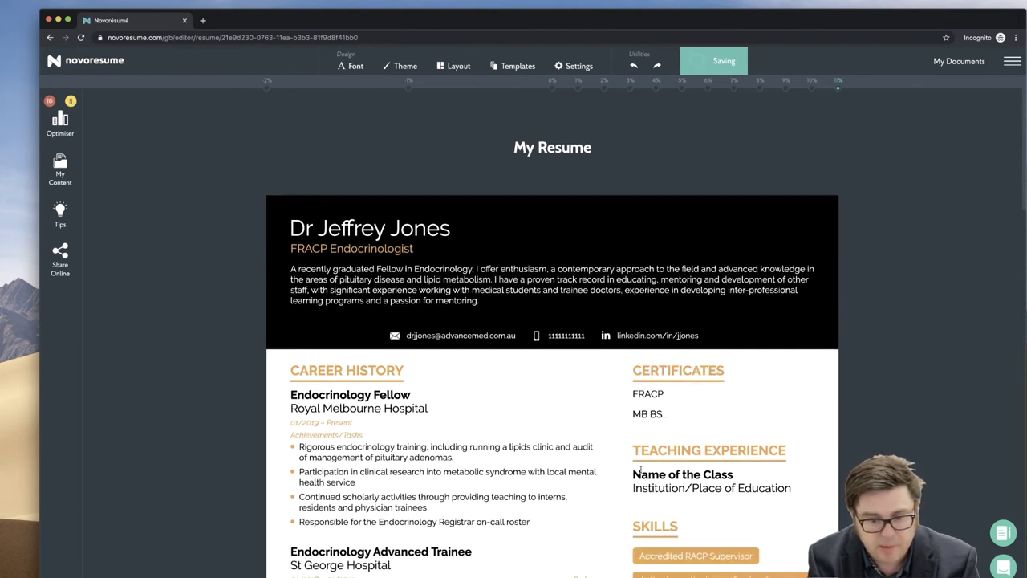
# - Set the MB BS certificate's end year to 2008
pyautogui.click(666, 416)
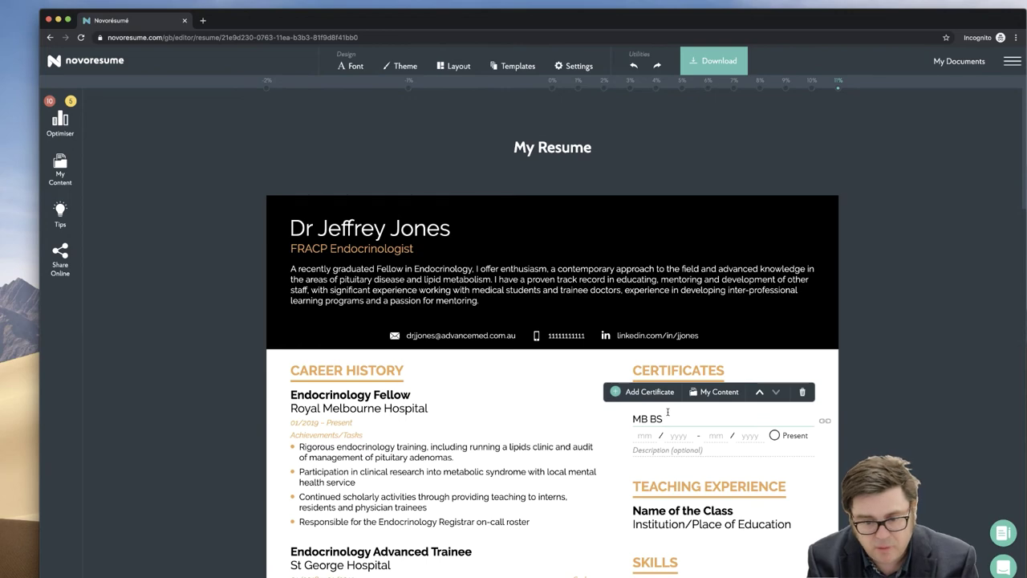
pyautogui.scroll(-1, 707, 377)
pyautogui.click(743, 328)
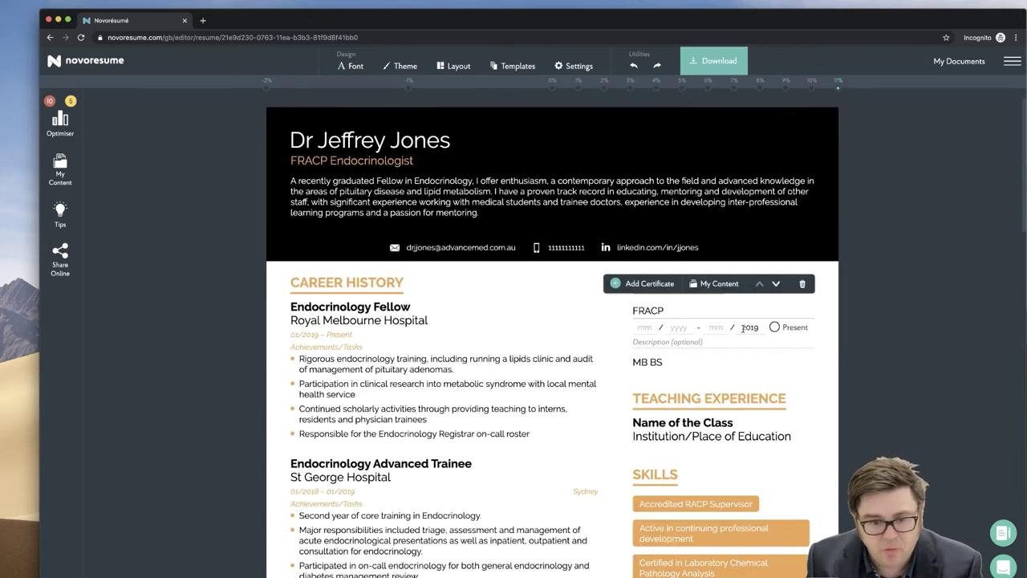
pyautogui.click(680, 364)
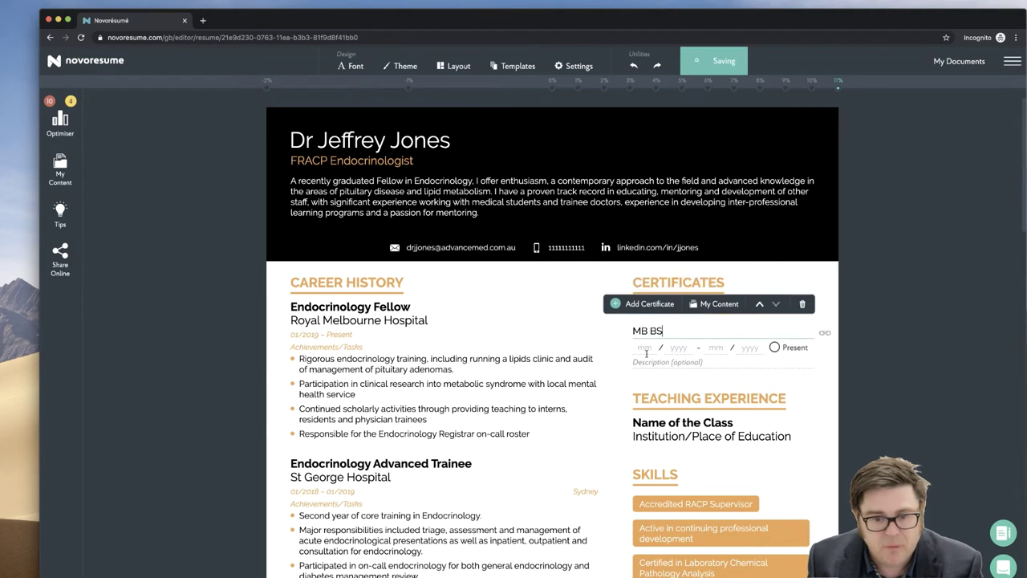
pyautogui.click(743, 349)
pyautogui.write('2008')
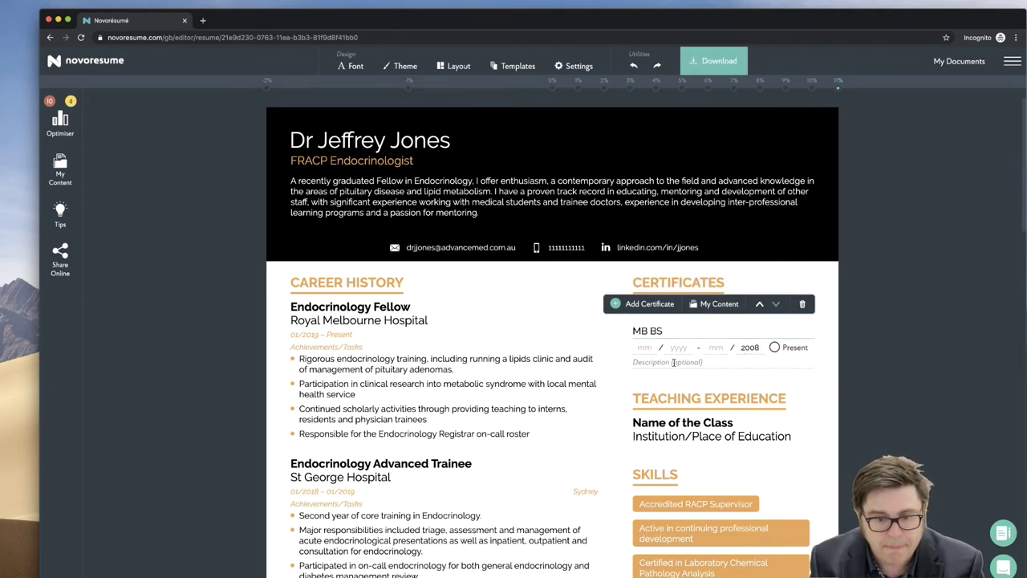
pyautogui.click(635, 378)
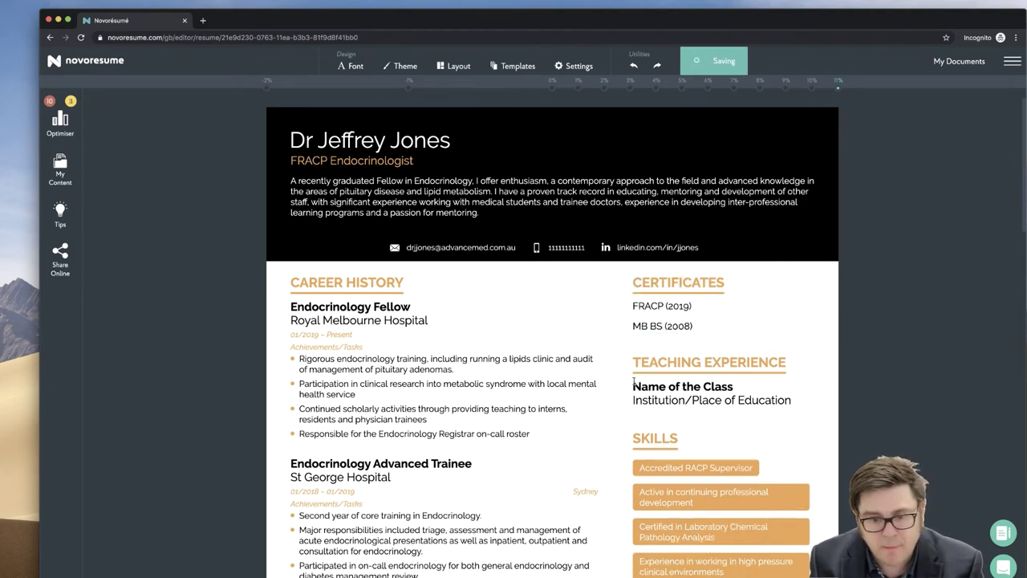
pyautogui.click(693, 328)
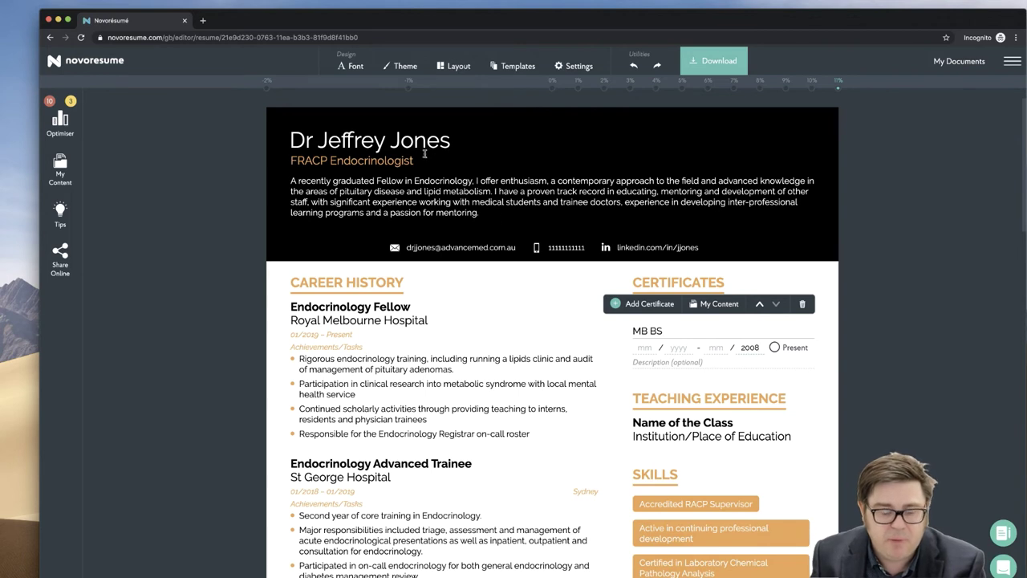
# - Add a new certificate entry pasted with the Specialist Registration details and registration number
pyautogui.click(634, 309)
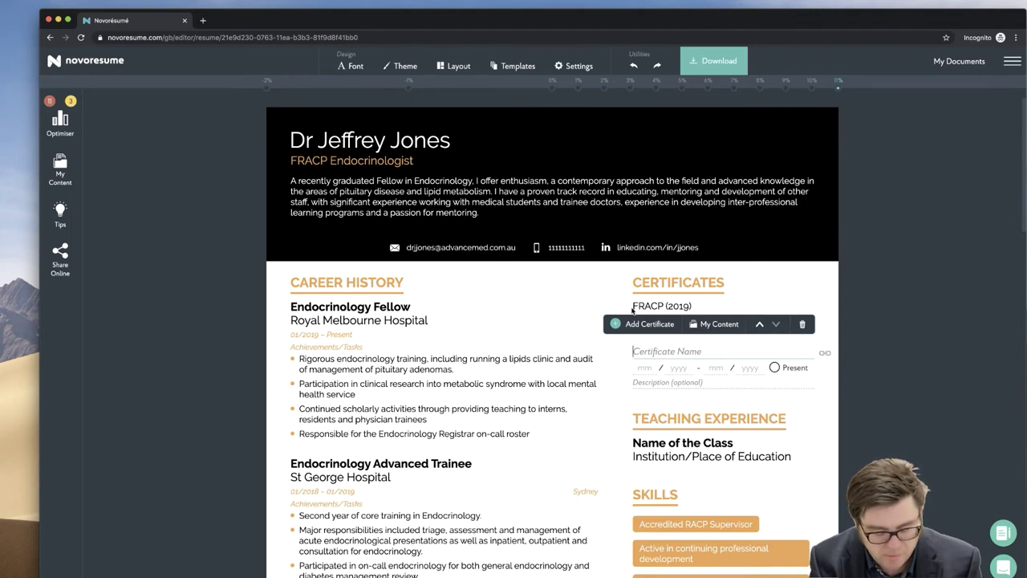
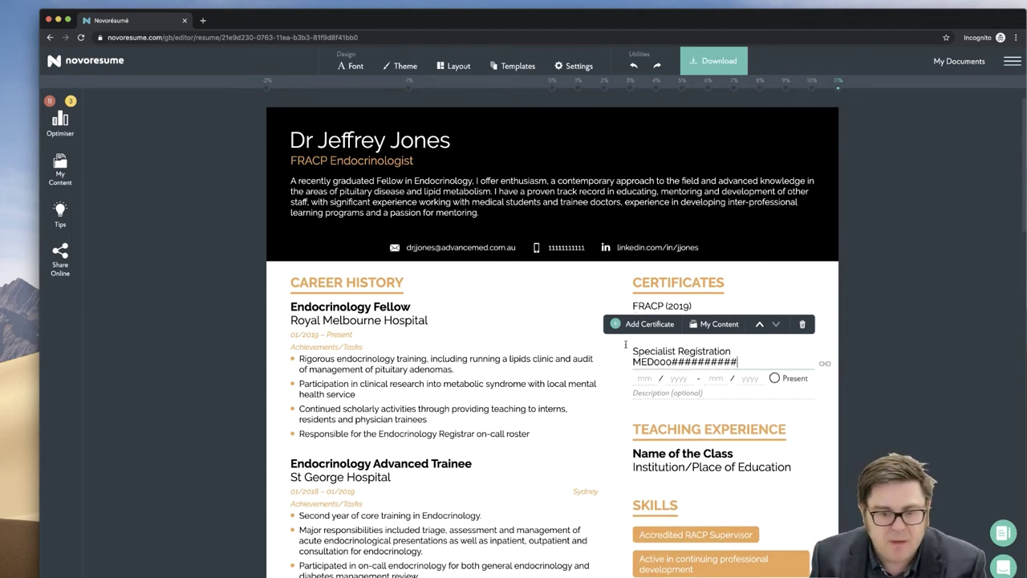
pyautogui.click(666, 414)
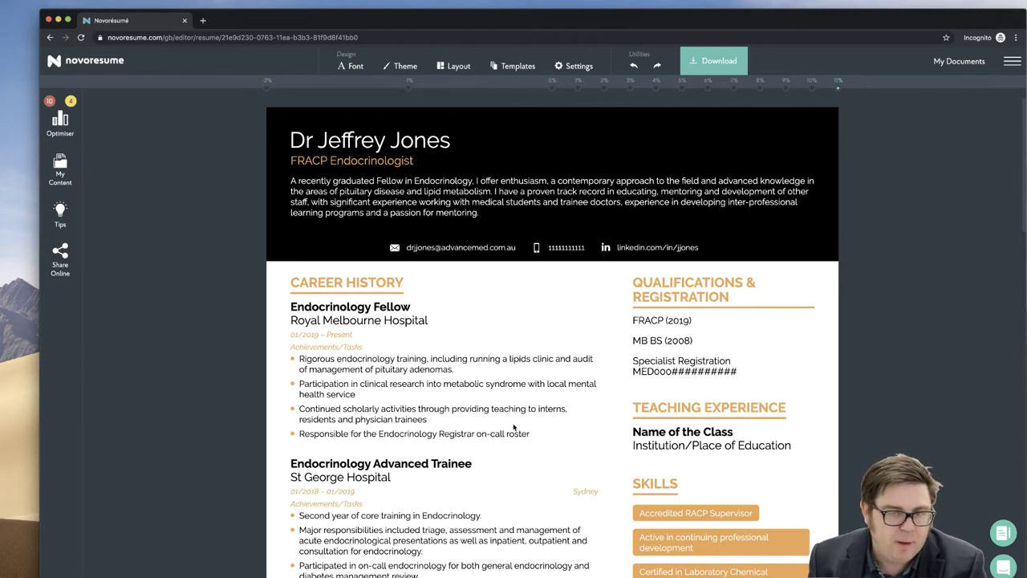
pyautogui.scroll(-10, 514, 427)
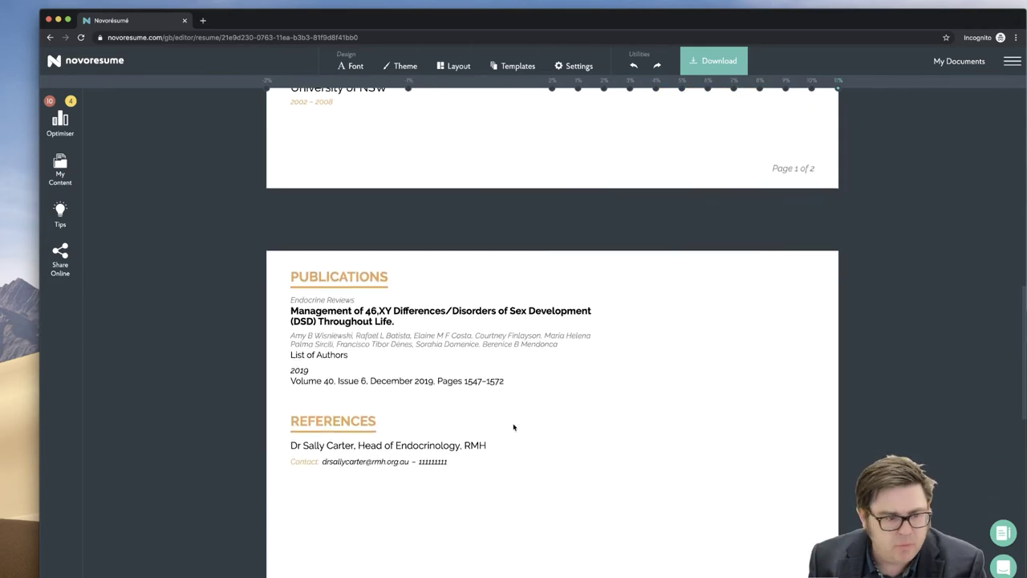
pyautogui.scroll(2, 514, 427)
pyautogui.scroll(10, 514, 427)
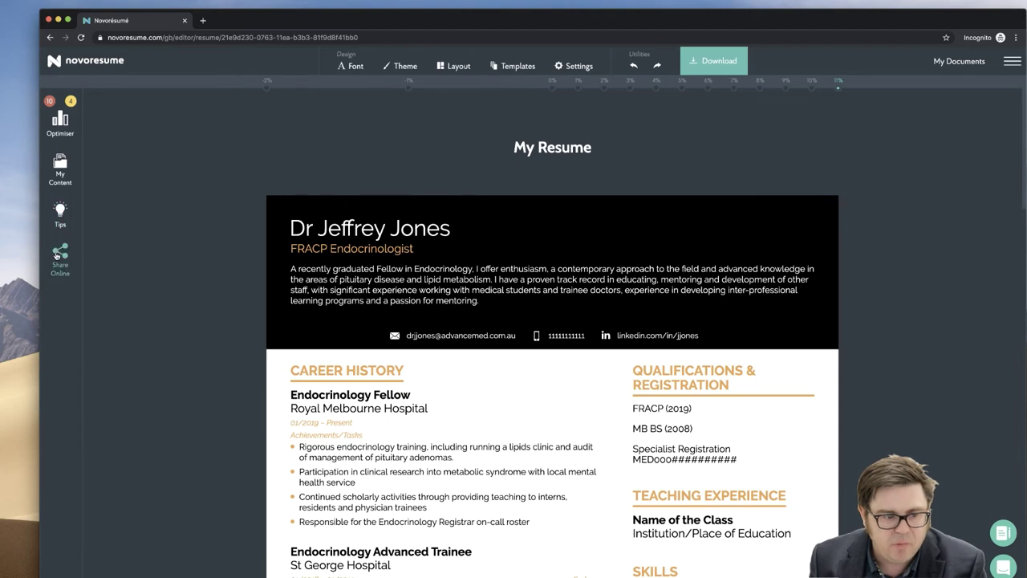
# - Generate a shareable online link for the résumé and copy its URL
pyautogui.click(56, 256)
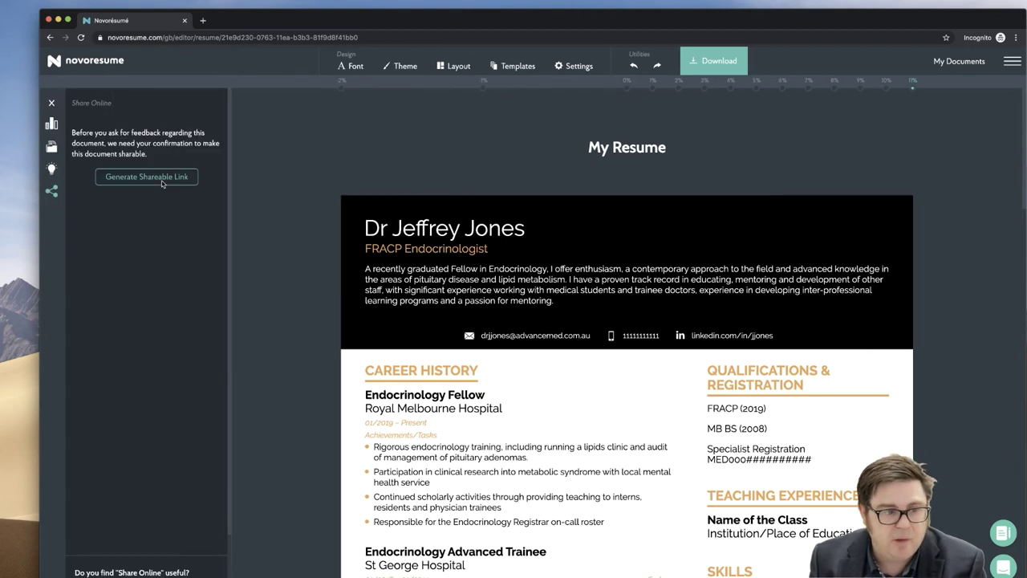
pyautogui.click(162, 178)
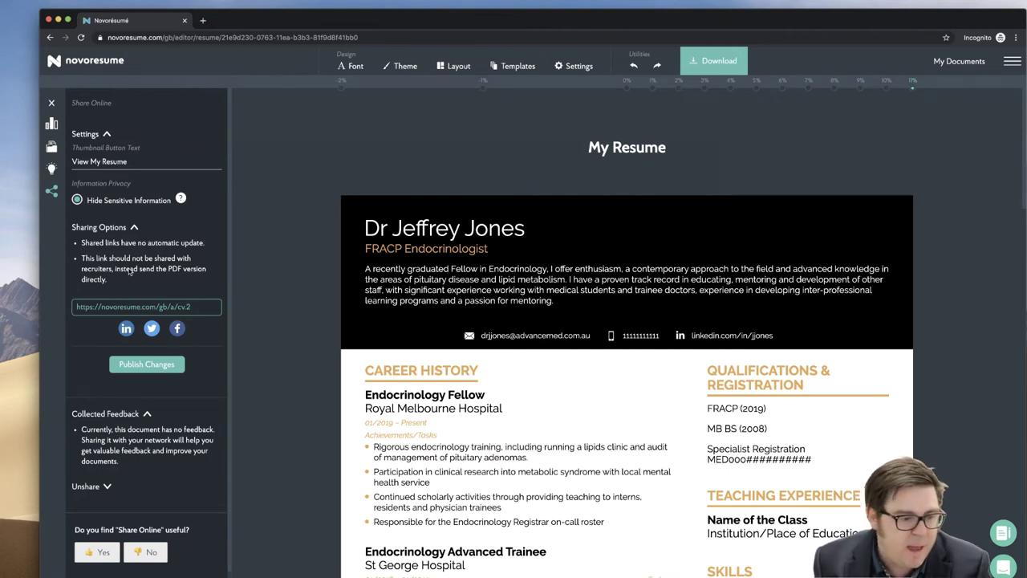
pyautogui.scroll(-1, 130, 270)
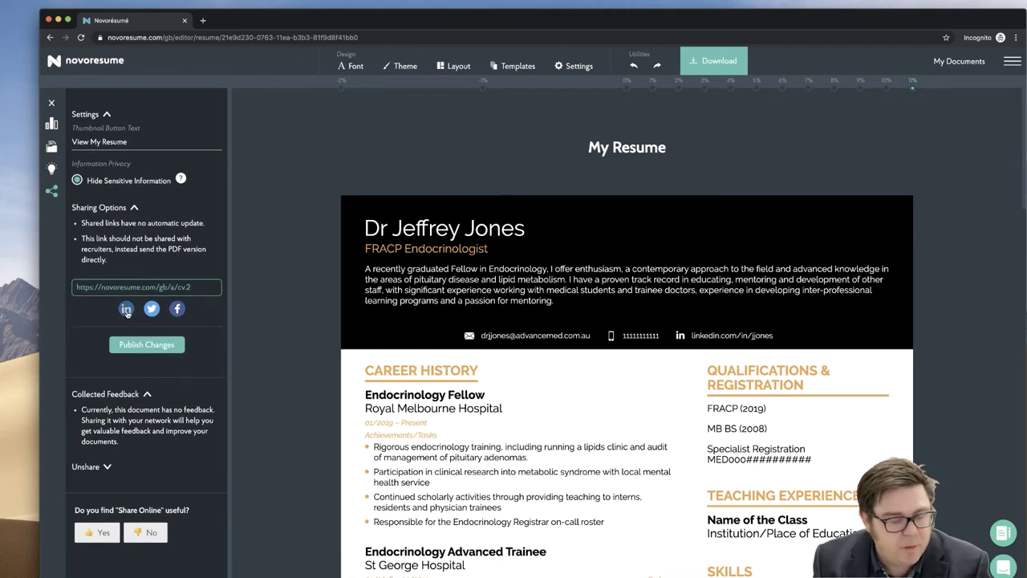
pyautogui.click(126, 311)
pyautogui.press('super+c')
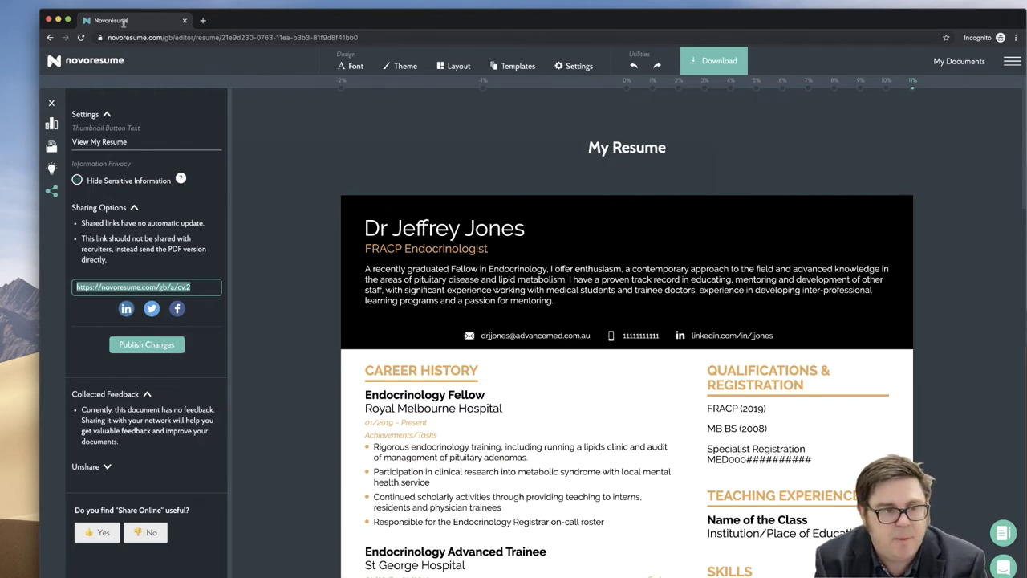
# - Open the shared résumé in a new browser tab and give it a four-star rating
pyautogui.click(202, 20)
pyautogui.press('super+v')
pyautogui.press('Return')
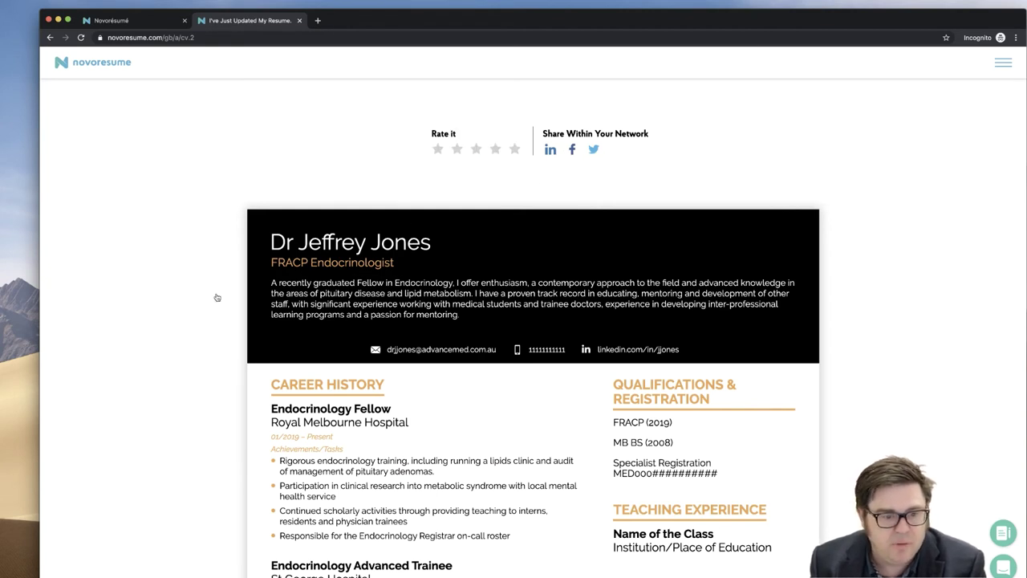
pyautogui.scroll(-20, 257, 318)
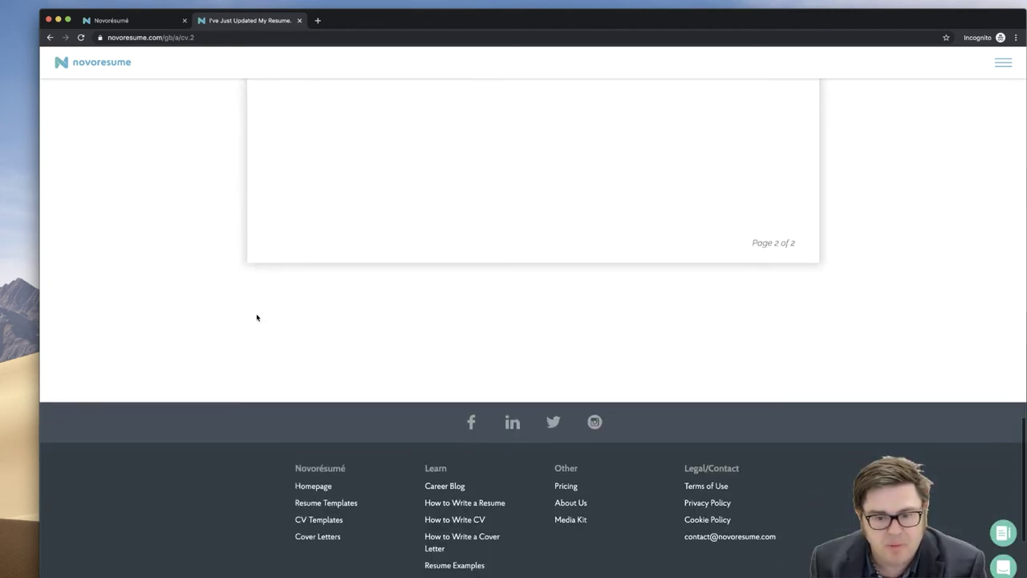
pyautogui.scroll(20, 257, 317)
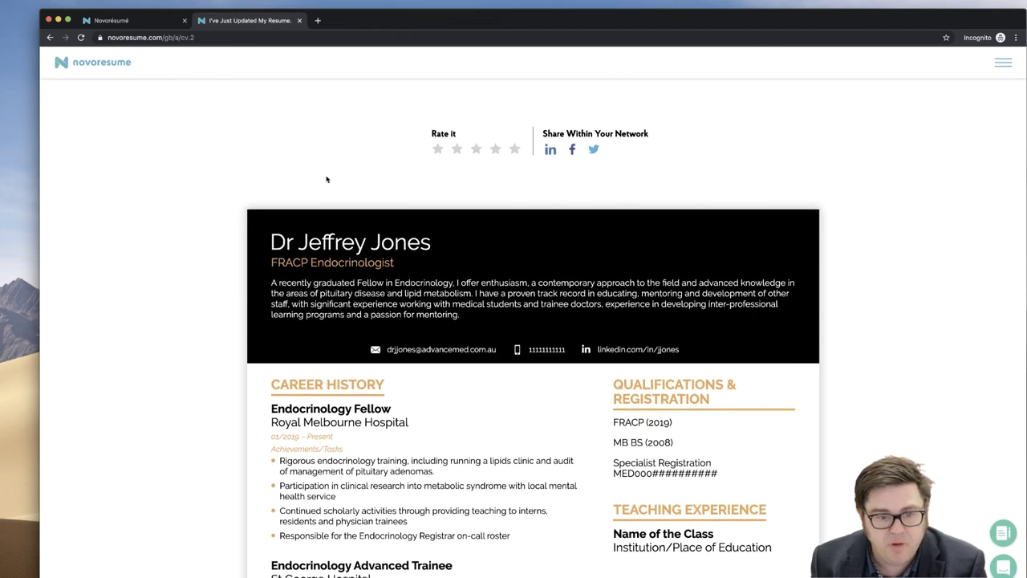
pyautogui.click(495, 150)
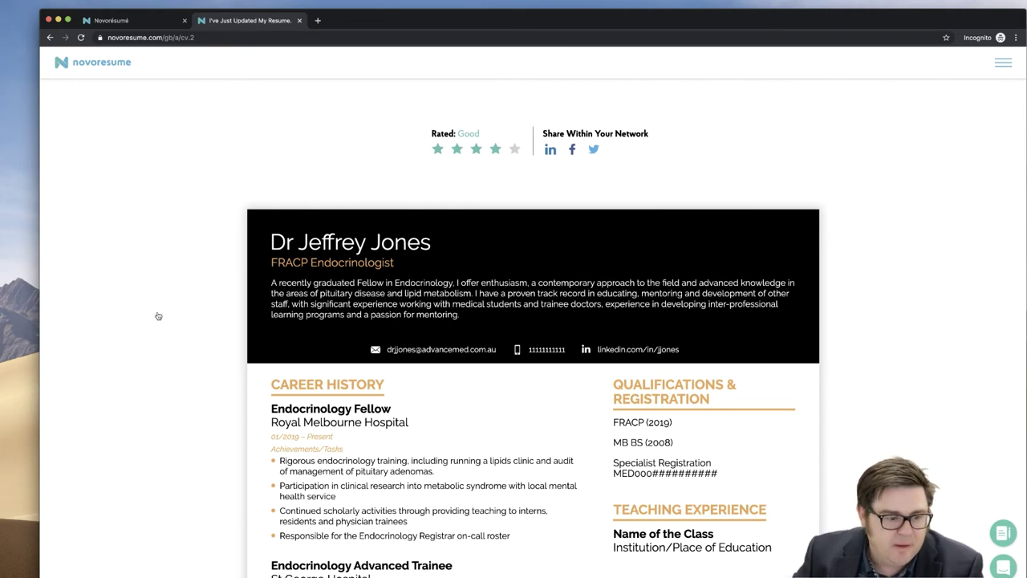
# - Comment 'Really love the career profile. Straight to the point.' on the summary with a heart-eyes emoji
pyautogui.click(287, 309)
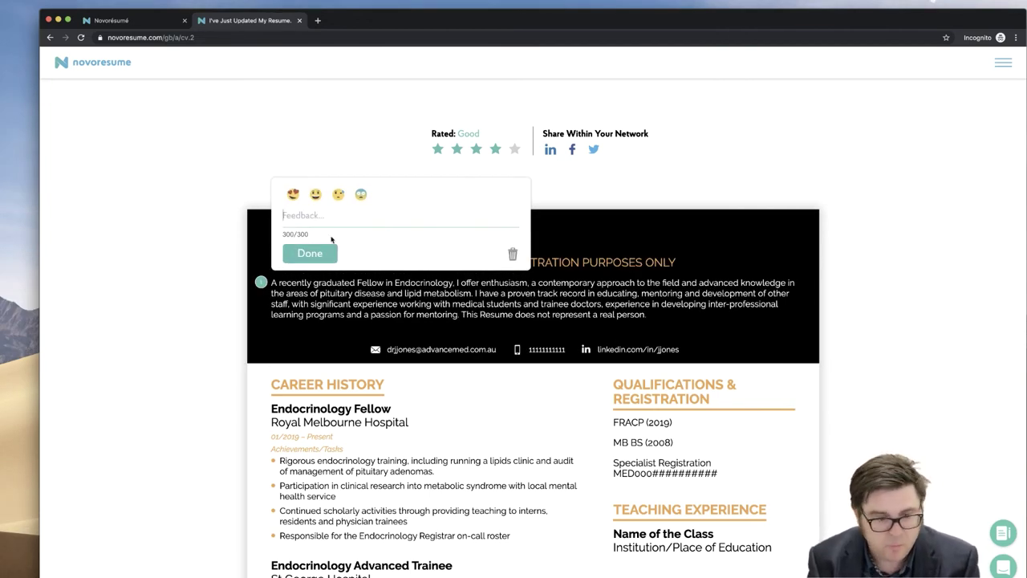
pyautogui.write('eally love the care')
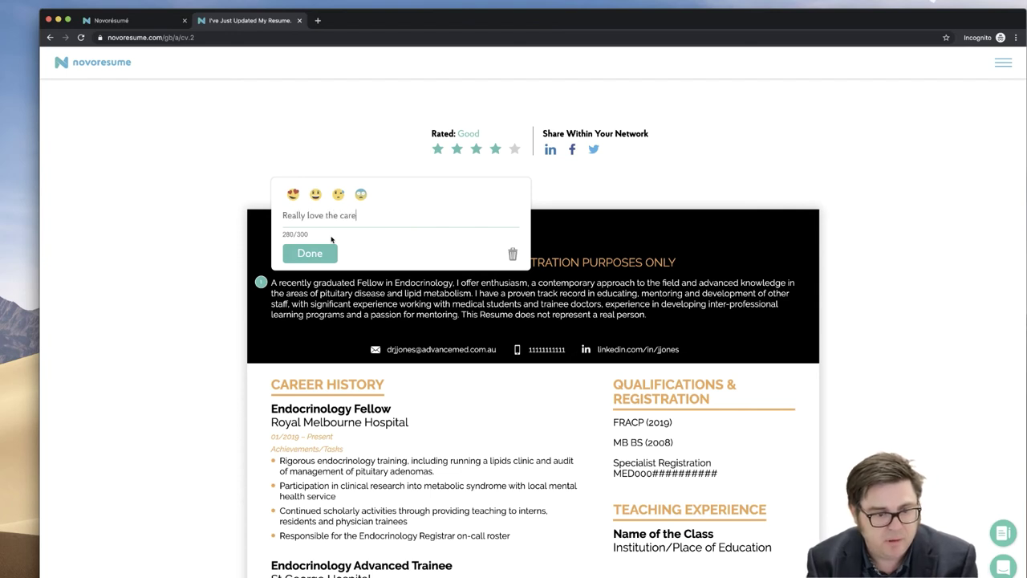
pyautogui.write('er profile. ')
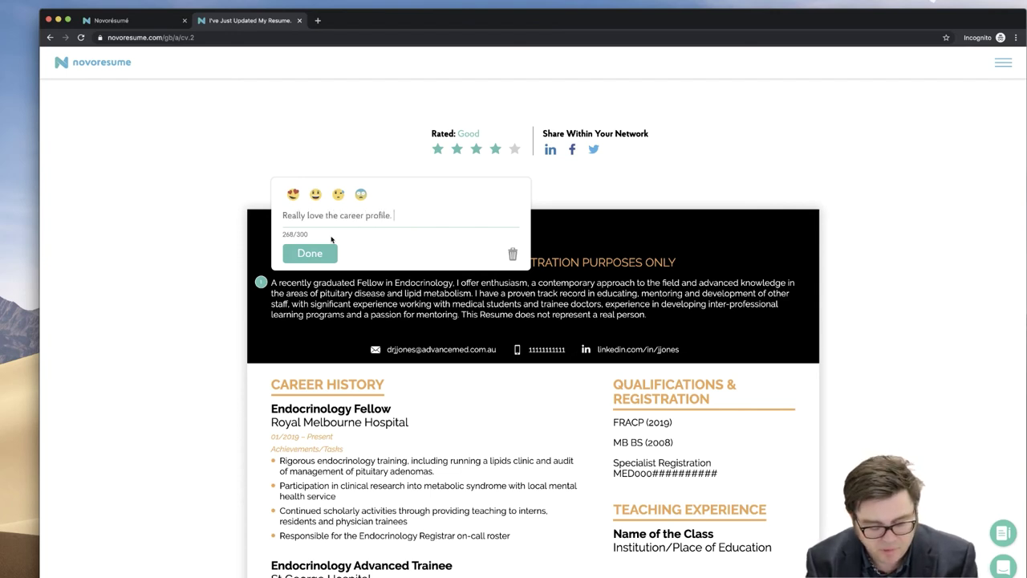
pyautogui.write('Straight to ')
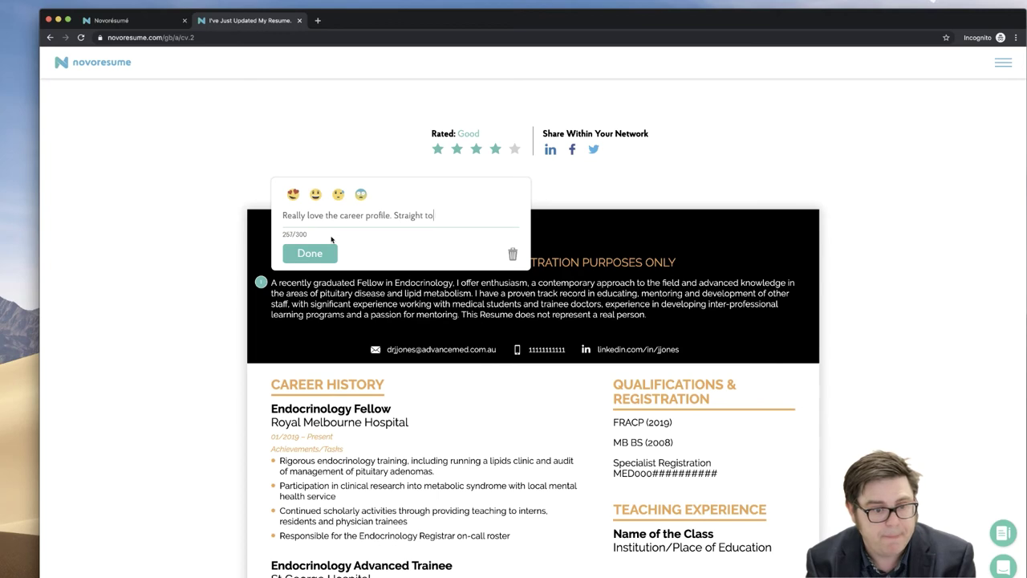
pyautogui.write('the point.')
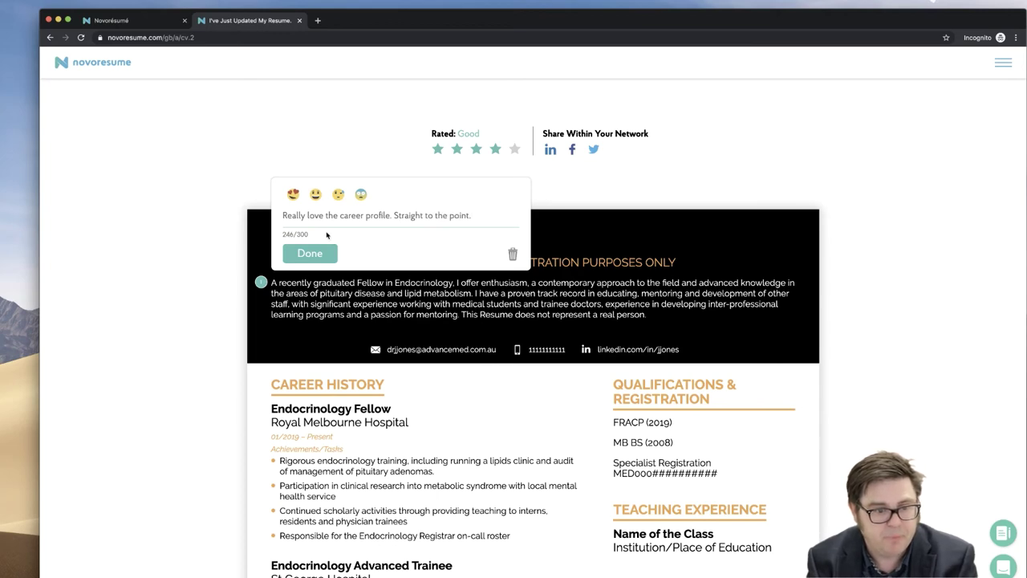
pyautogui.click(293, 194)
pyautogui.scroll(-3, 294, 181)
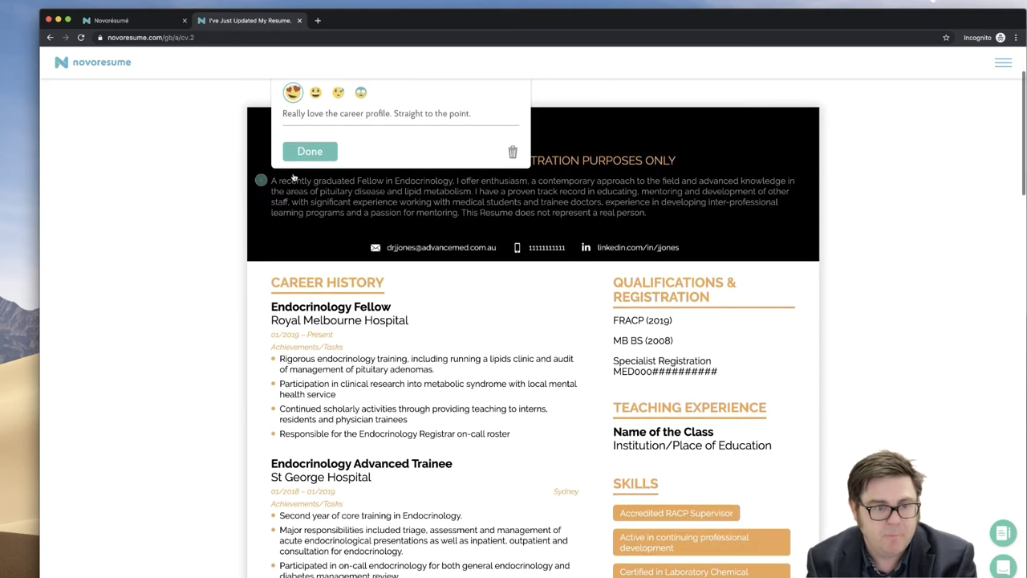
pyautogui.click(310, 151)
# - Add the comment 'Need some more publications.' on Publications with the fourth emoji reaction
pyautogui.scroll(-15, 309, 321)
pyautogui.write('Need some more publications.')
pyautogui.scroll(1, 313, 329)
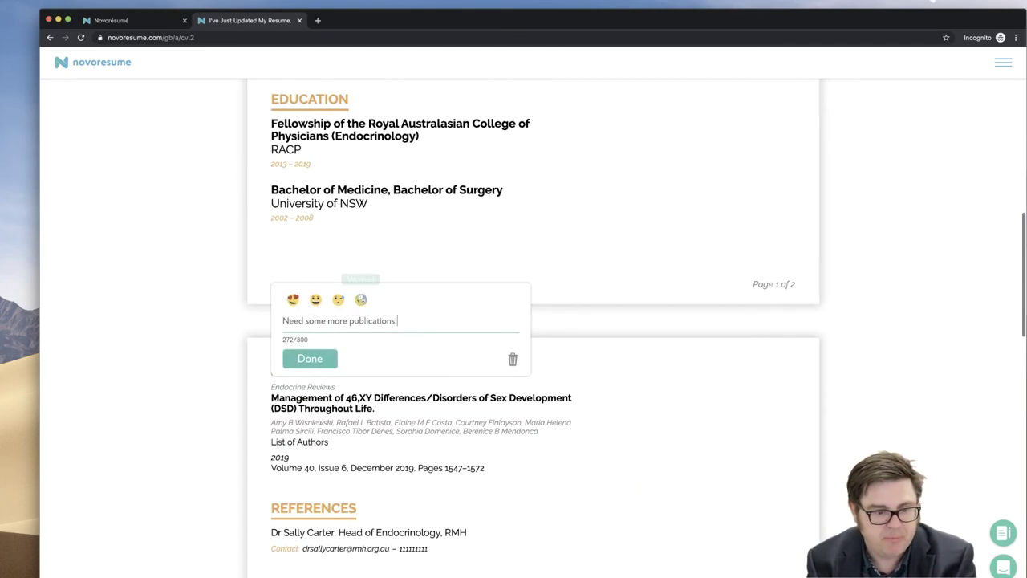
pyautogui.click(360, 297)
pyautogui.click(297, 363)
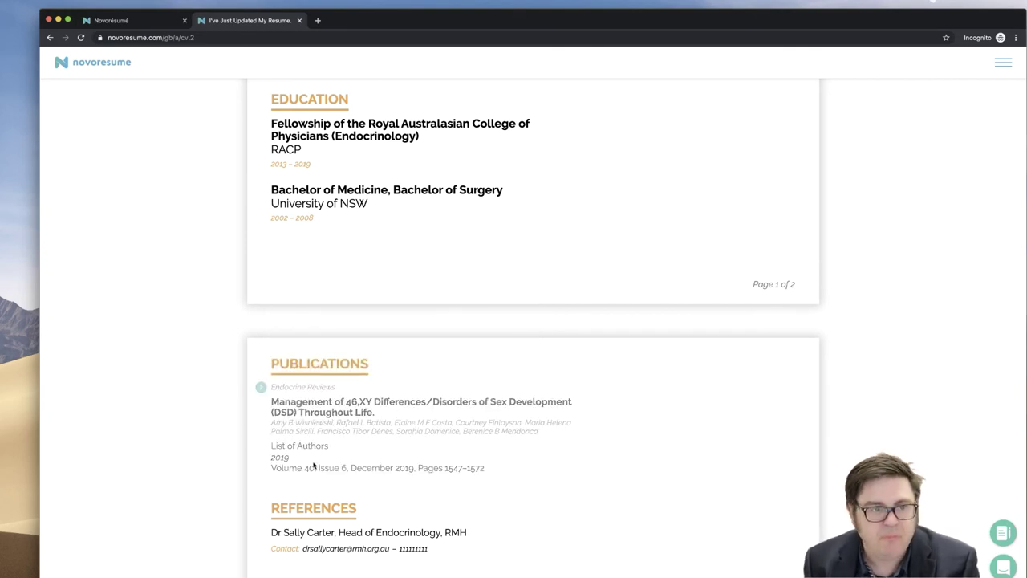
# - Back in the editor, advance the Publications tips to the second one about newspaper articles
pyautogui.hotkey('ctrl', 'shift', 'Tab')
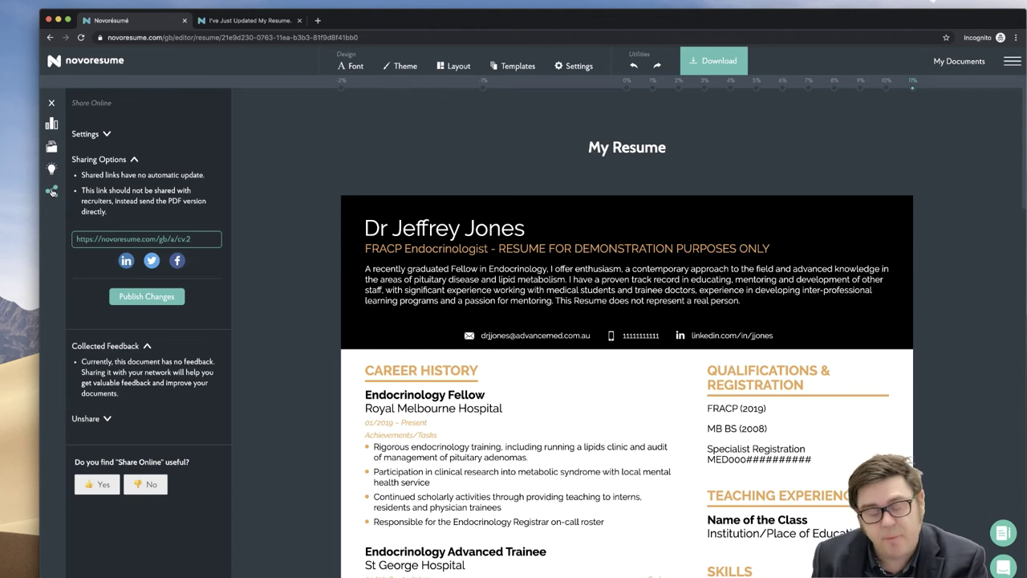
pyautogui.click(51, 168)
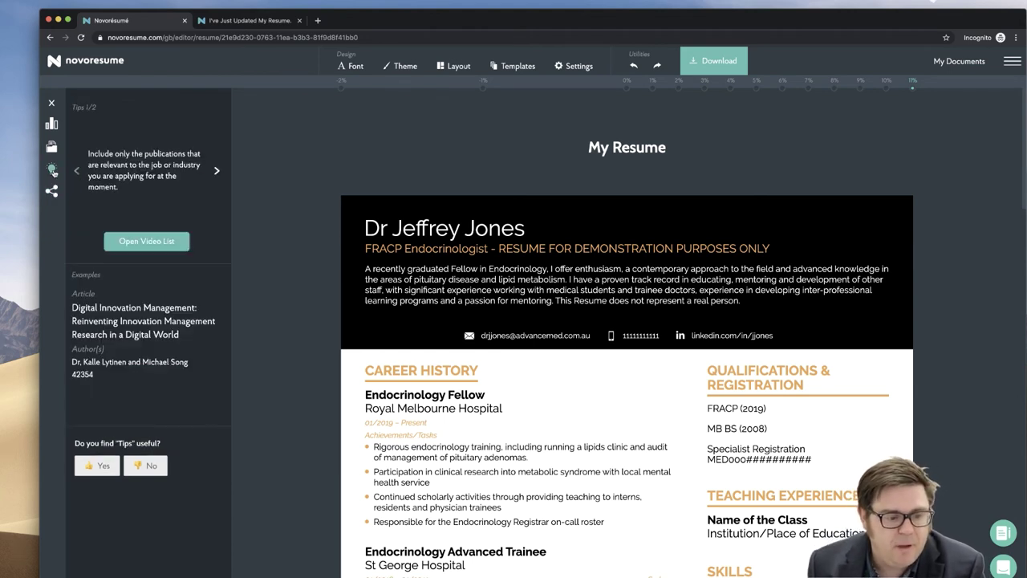
pyautogui.click(140, 240)
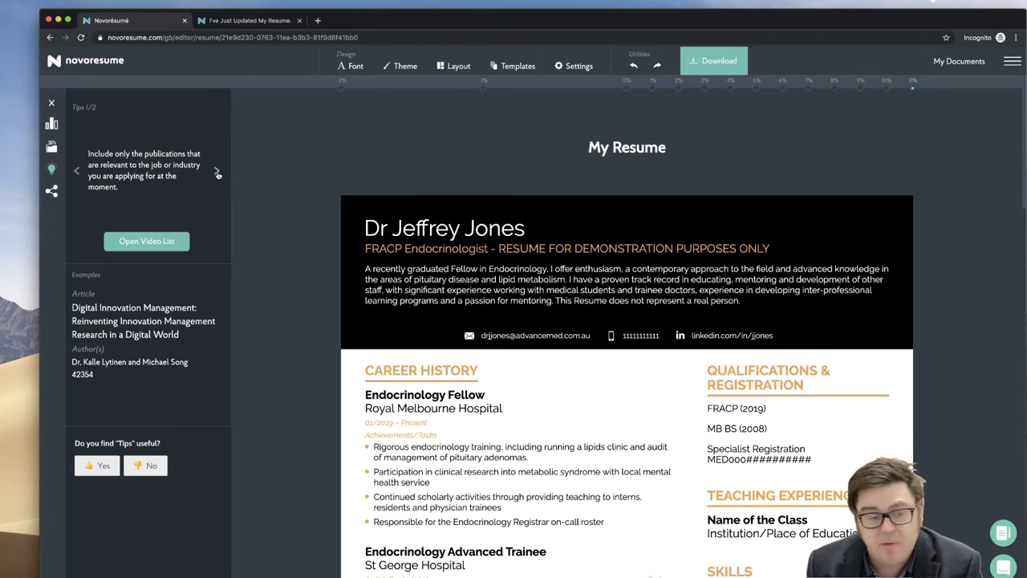
pyautogui.scroll(-15, 333, 389)
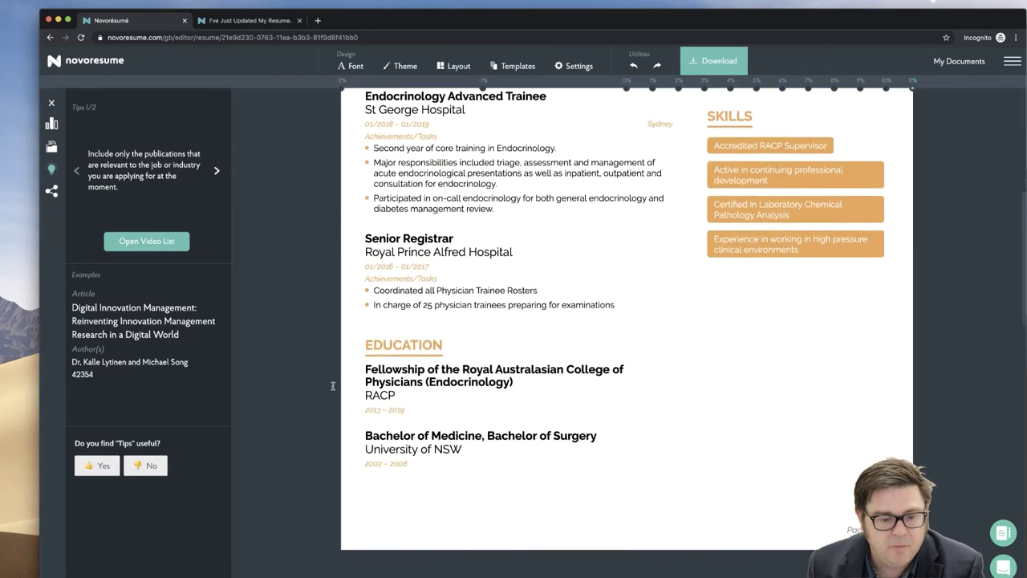
pyautogui.scroll(-4, 334, 389)
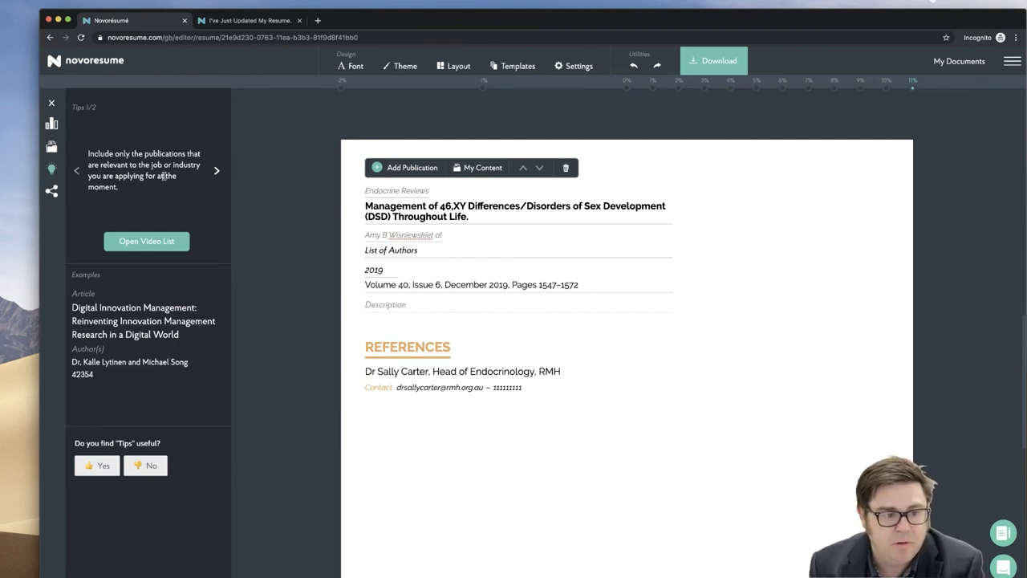
pyautogui.click(215, 170)
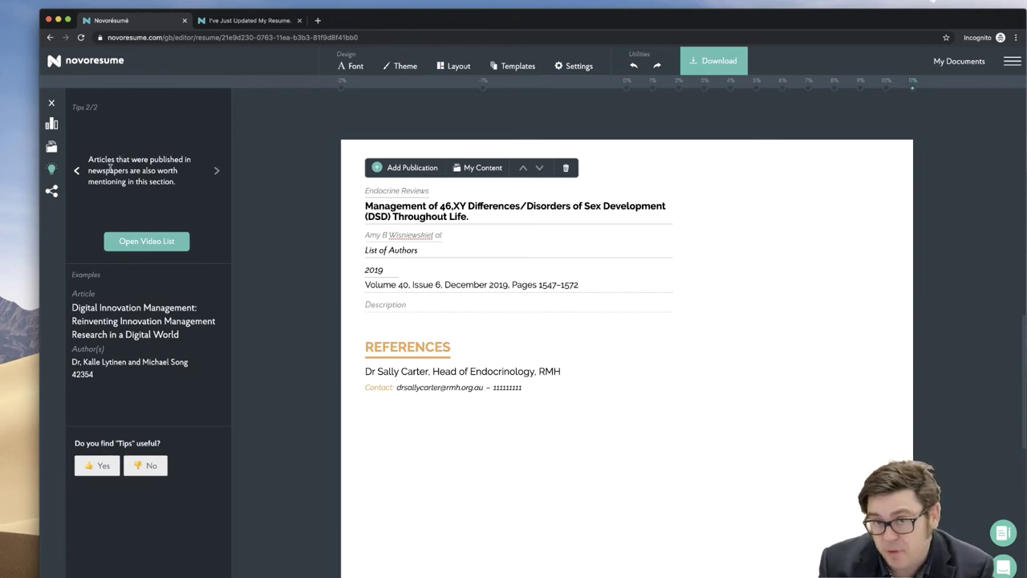
# - Play the Work tip video from the tip video list, then close it
pyautogui.click(129, 246)
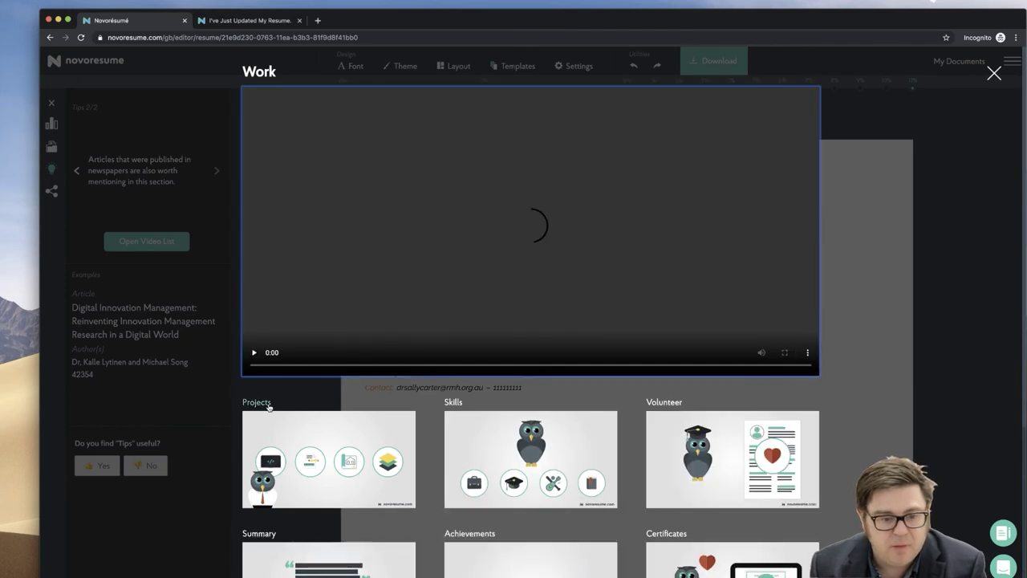
pyautogui.scroll(2, 268, 406)
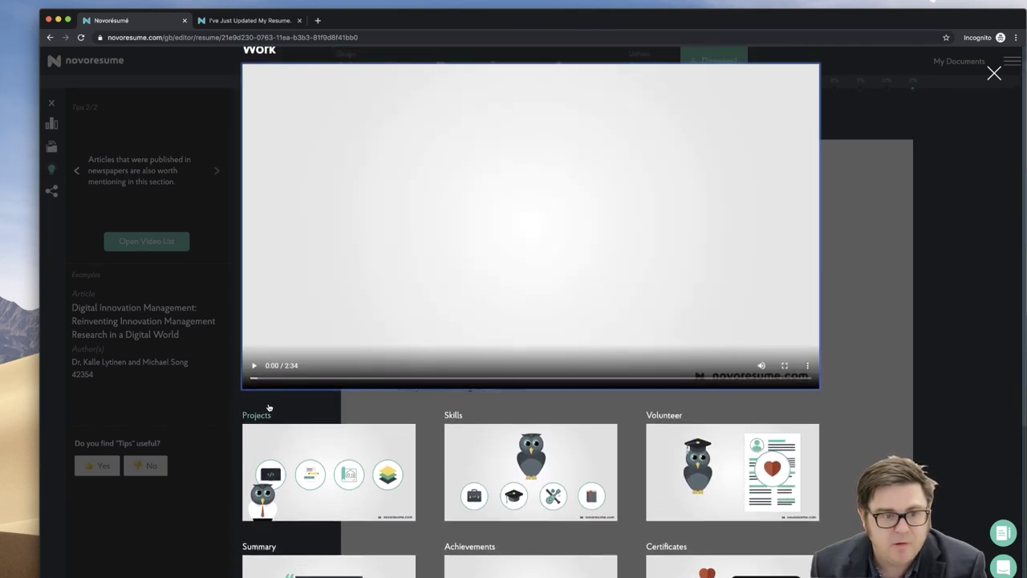
pyautogui.click(255, 389)
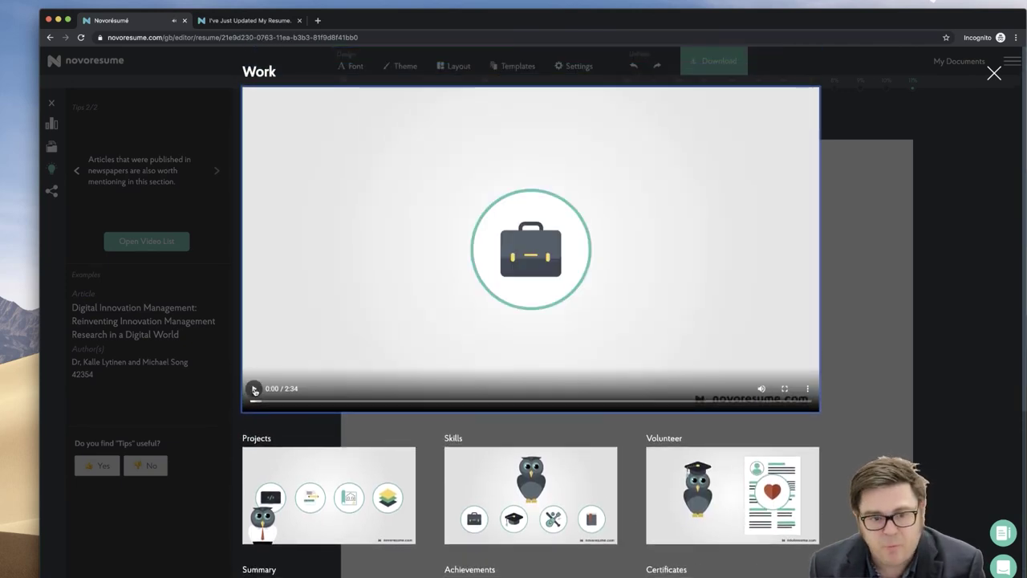
pyautogui.scroll(-2, 255, 389)
pyautogui.click(52, 152)
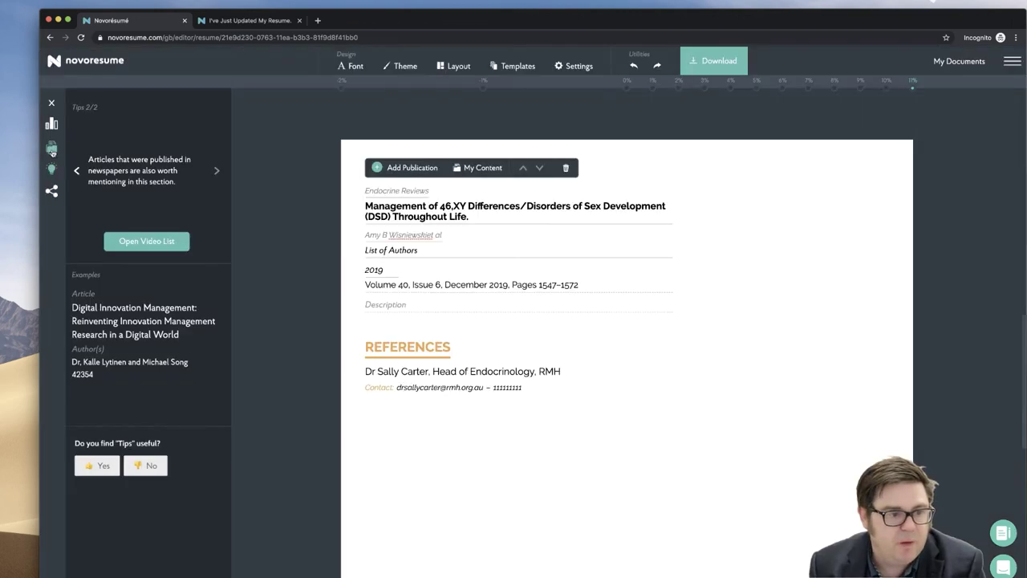
# - Show the Content Optimiser's revisions (General 3, Contact 1, Work 4, Teaching 1, Skills 1) with the resume at the top
pyautogui.click(52, 150)
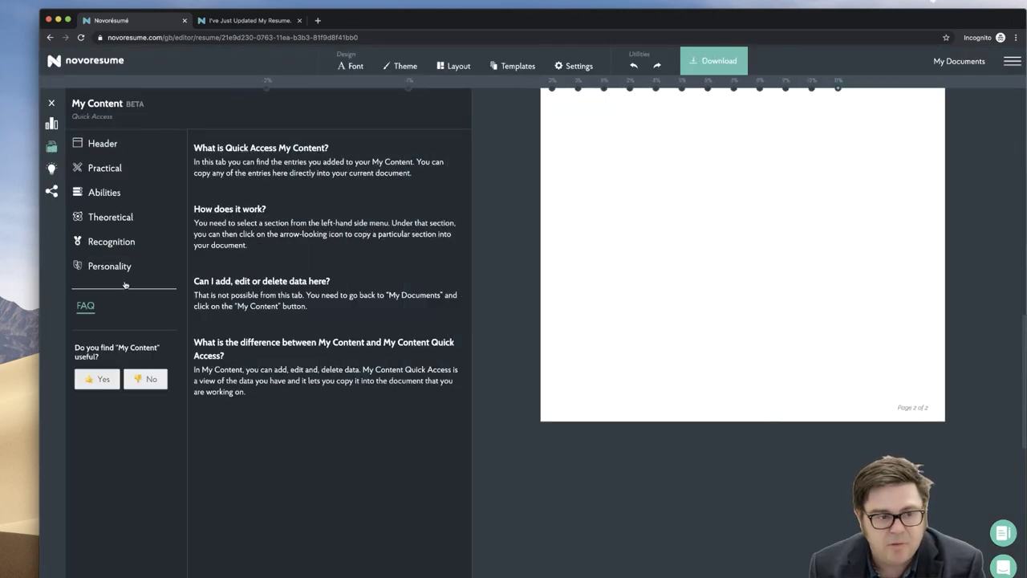
pyautogui.click(53, 168)
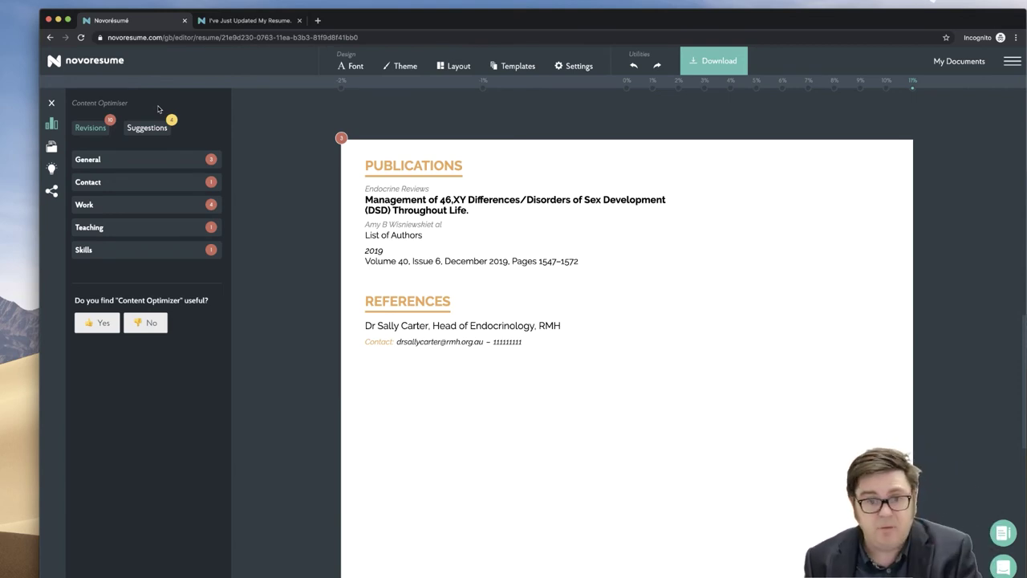
pyautogui.scroll(15, 310, 253)
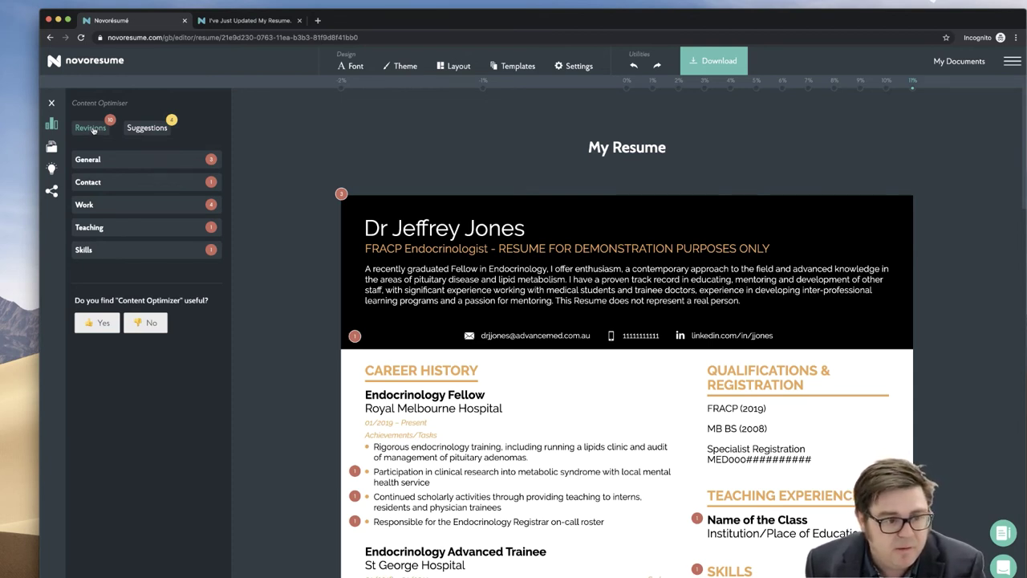
# - Review the General and Work suggestions and open the recommended article on resume achievements
pyautogui.click(149, 129)
pyautogui.click(127, 162)
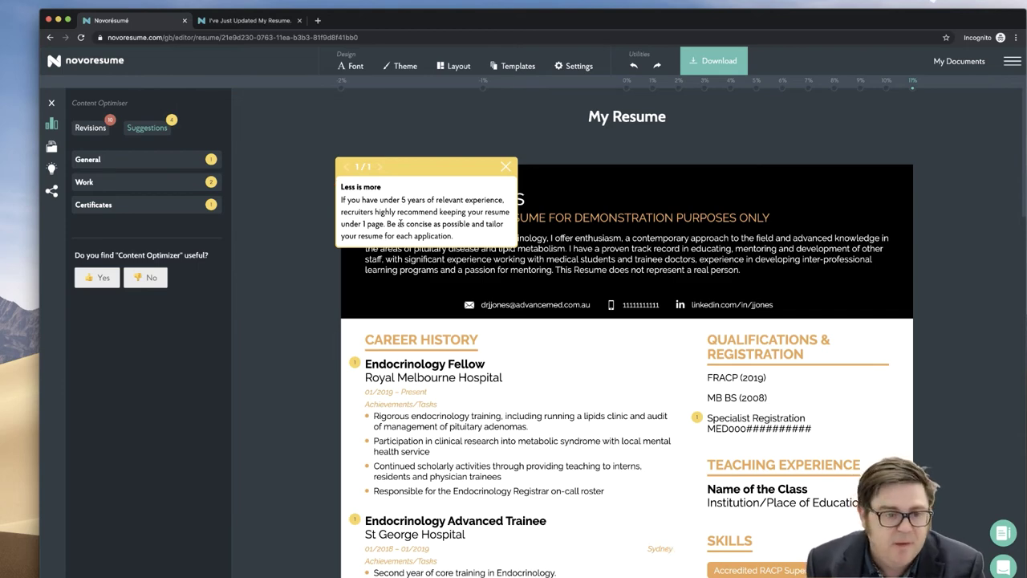
pyautogui.click(506, 166)
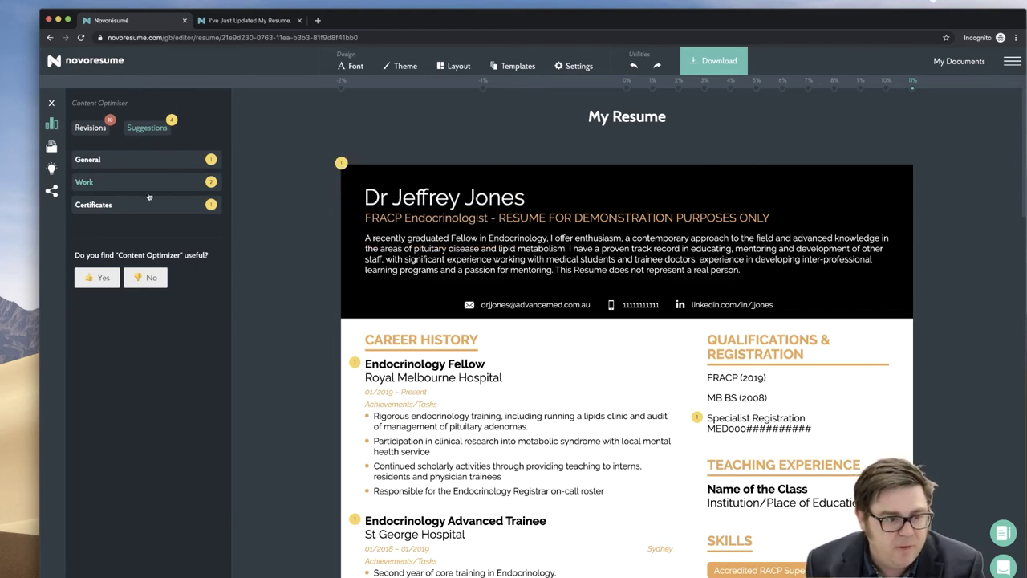
pyautogui.click(117, 178)
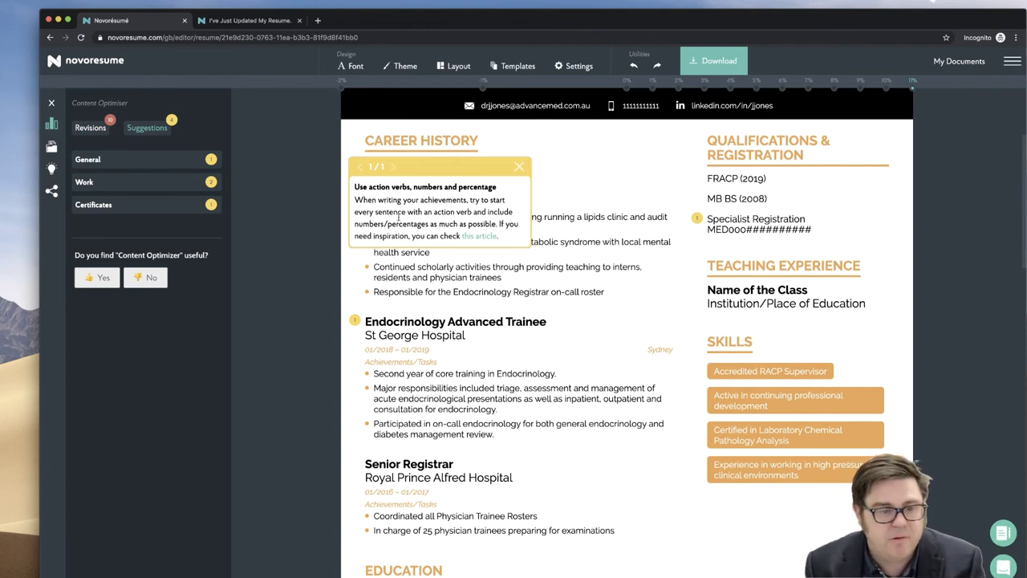
pyautogui.click(478, 236)
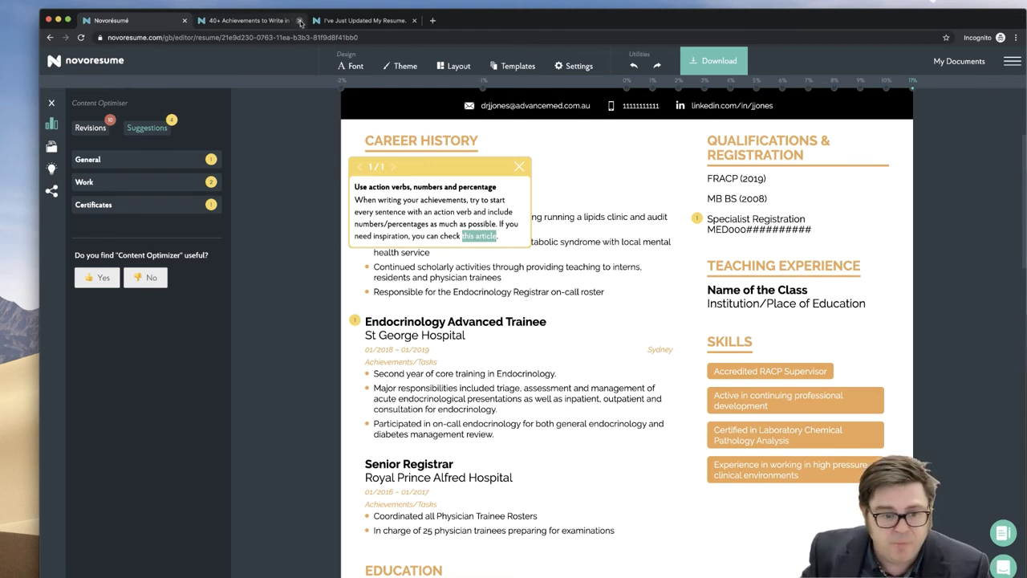
pyautogui.moveTo(357, 321)
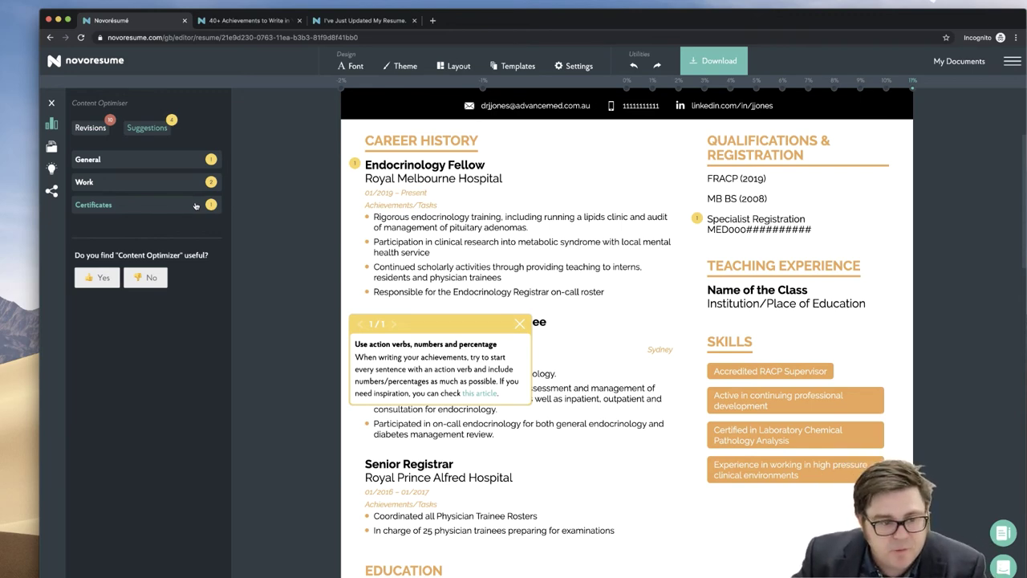
# - Date the Specialist Registration certificate from 2019 to Present via the Certificates fix
pyautogui.click(211, 205)
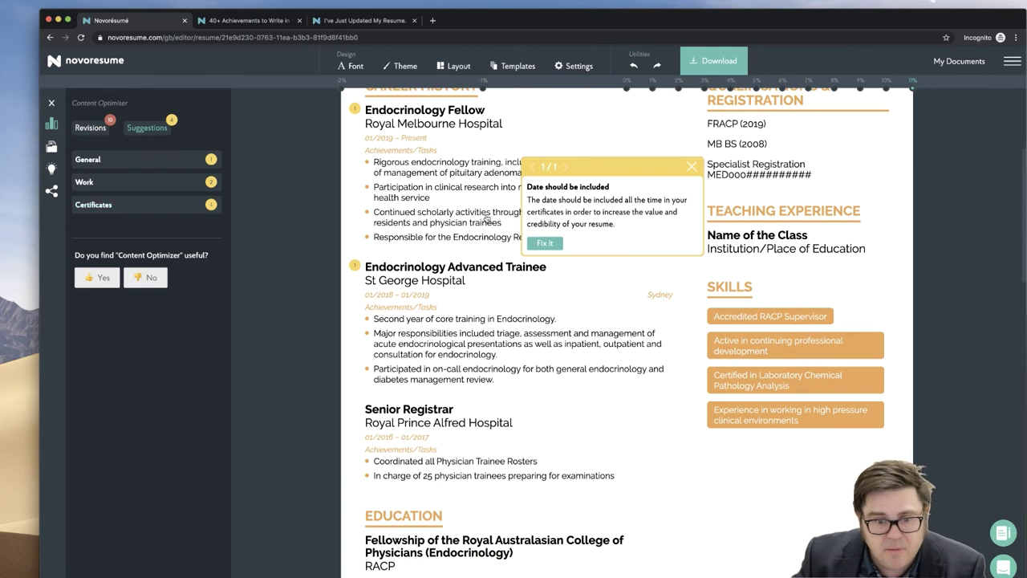
pyautogui.click(543, 243)
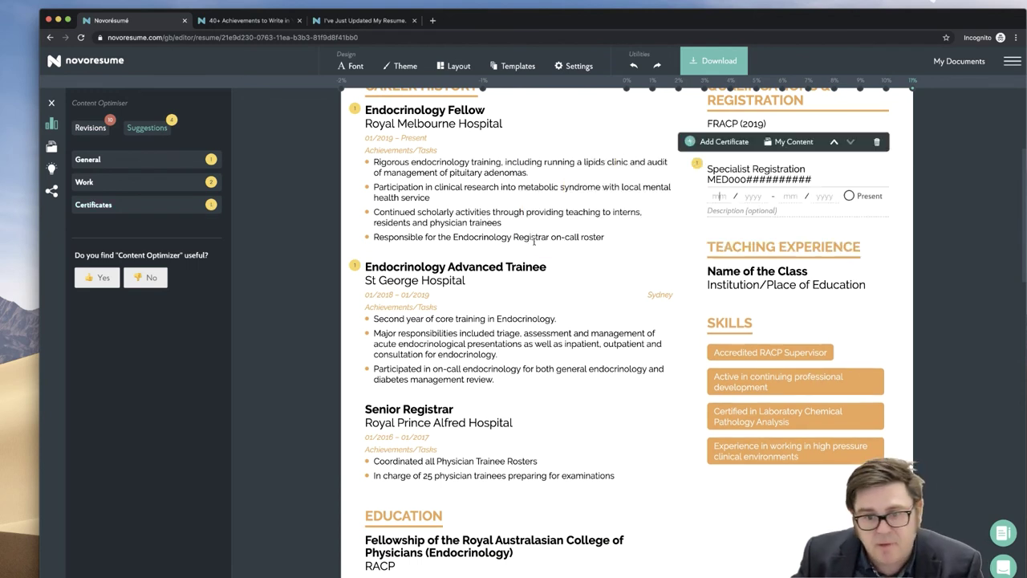
pyautogui.click(849, 196)
pyautogui.click(714, 195)
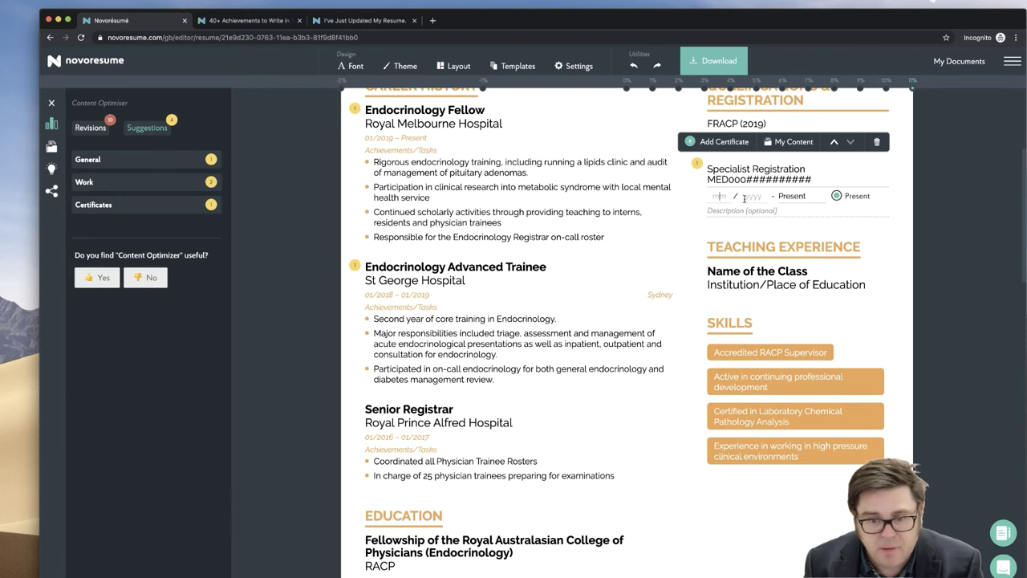
pyautogui.click(745, 197)
pyautogui.write('2019')
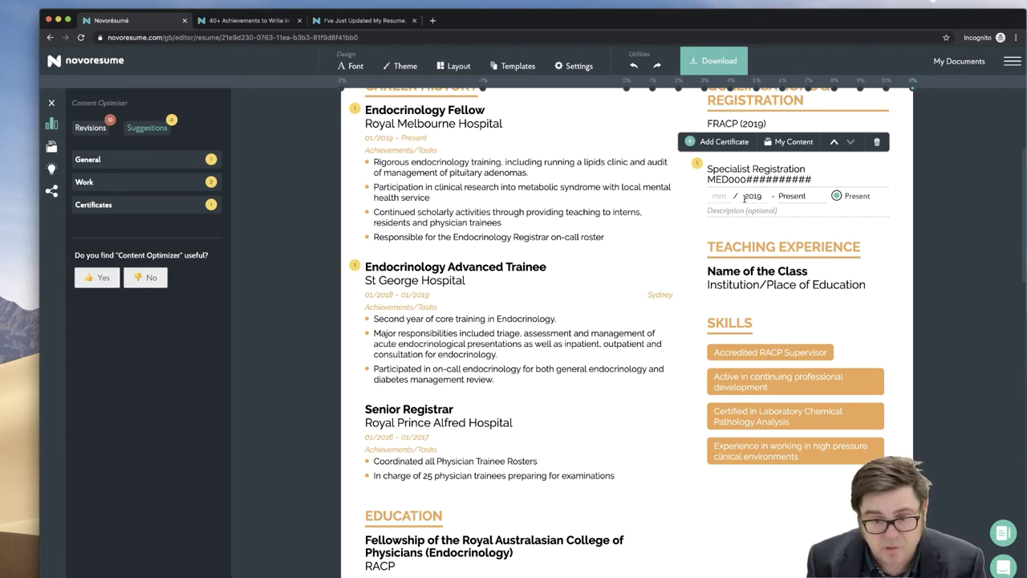
# - Open the Endocrinology Fellow entry and view the Publications page suggestion
pyautogui.click(565, 212)
pyautogui.scroll(-10, 399, 327)
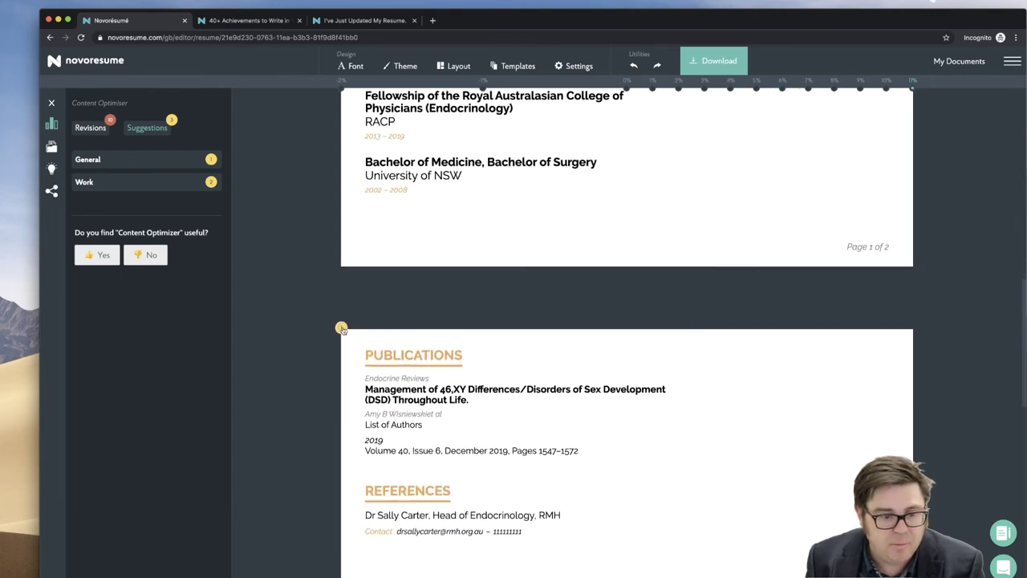
pyautogui.click(341, 328)
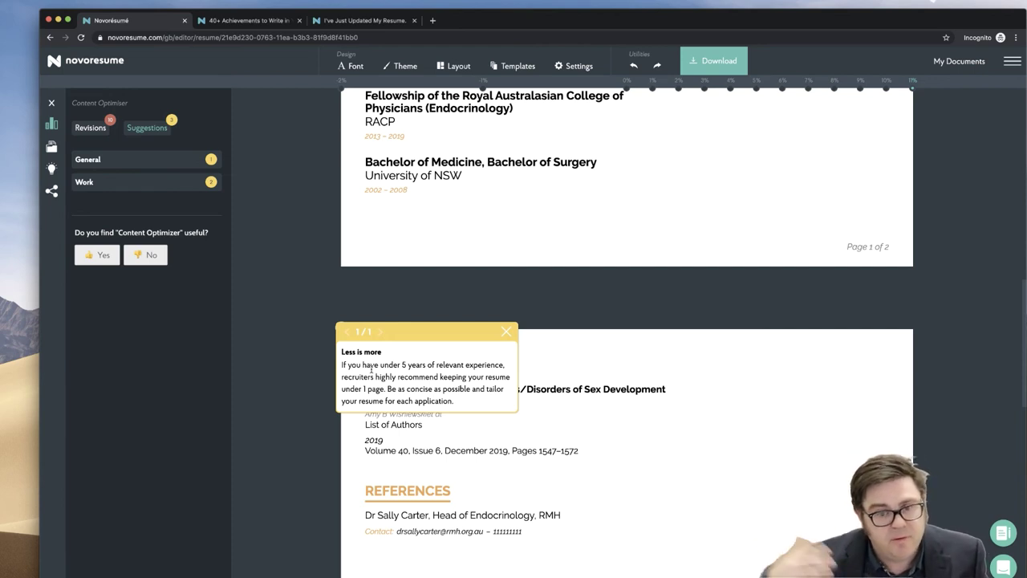
pyautogui.scroll(1, 371, 369)
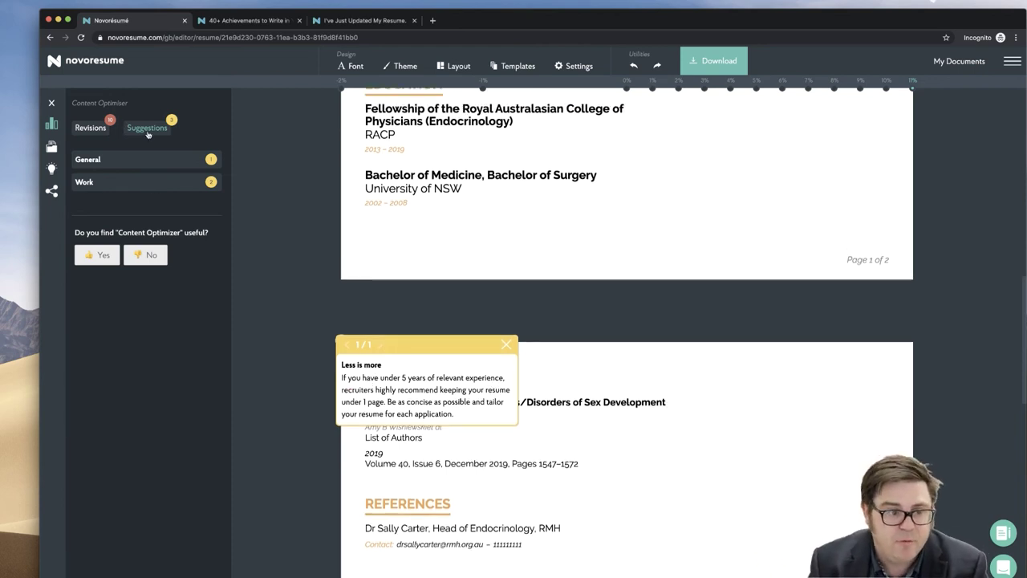
pyautogui.click(91, 131)
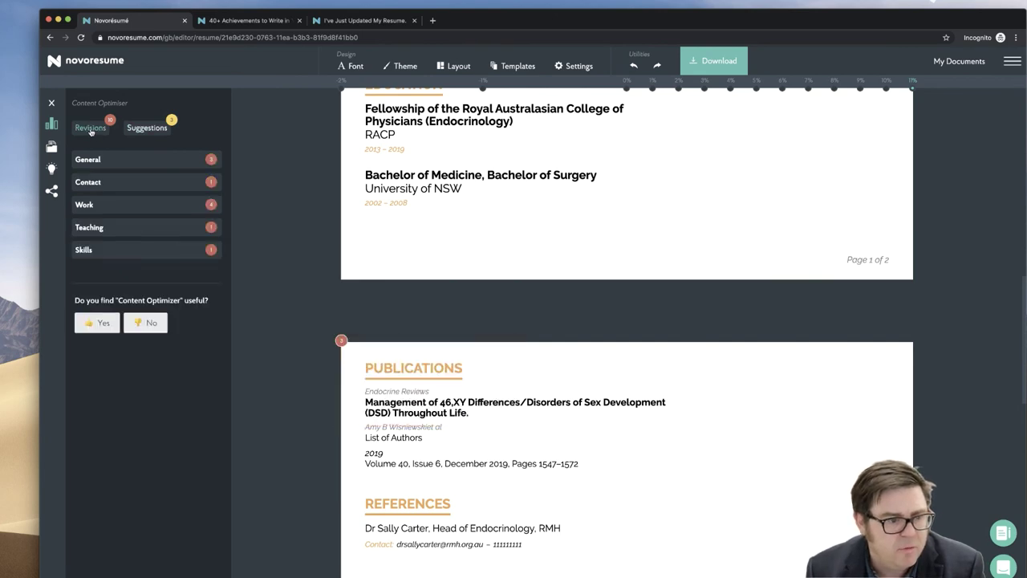
pyautogui.click(213, 162)
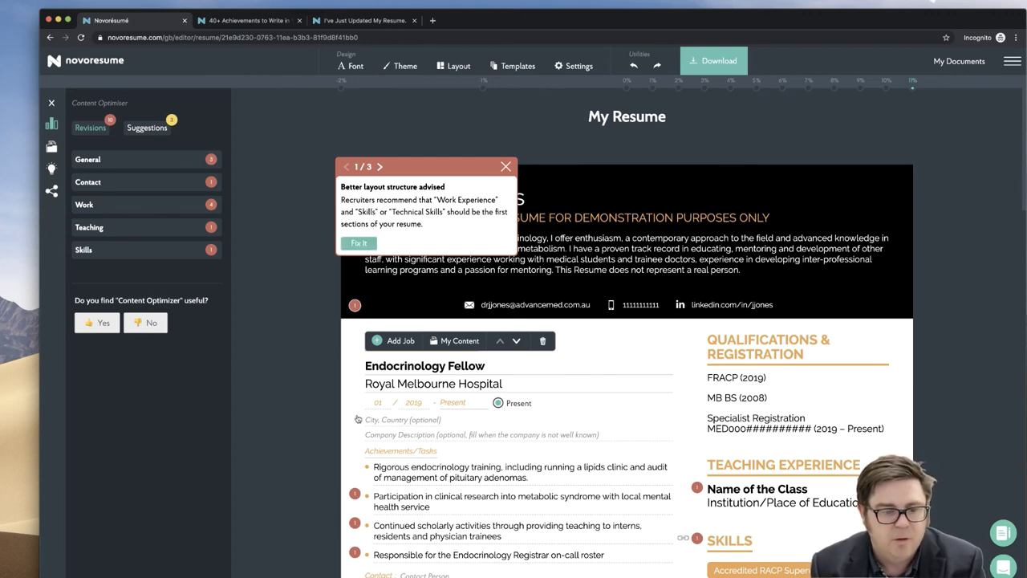
pyautogui.click(358, 244)
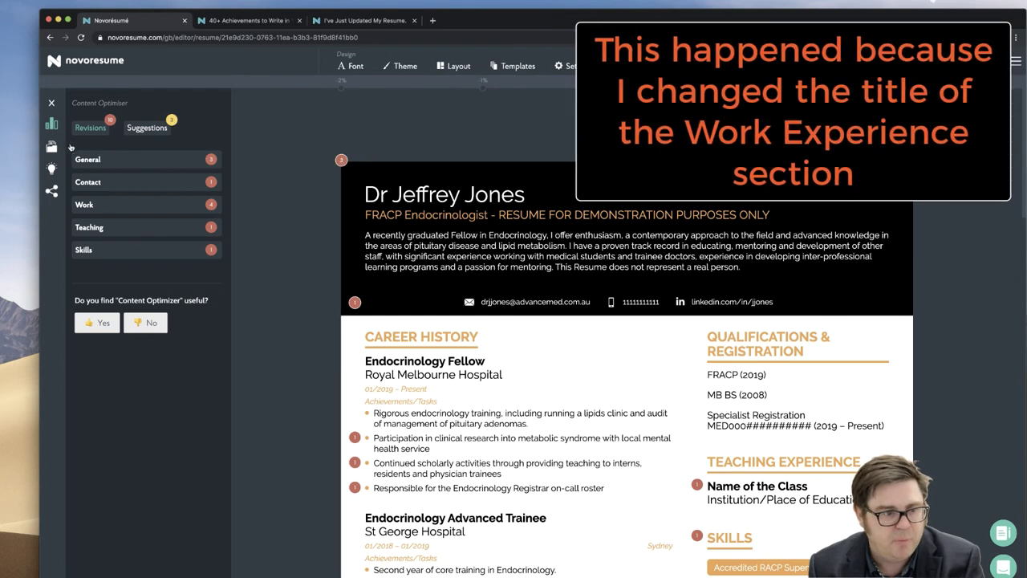
pyautogui.click(355, 438)
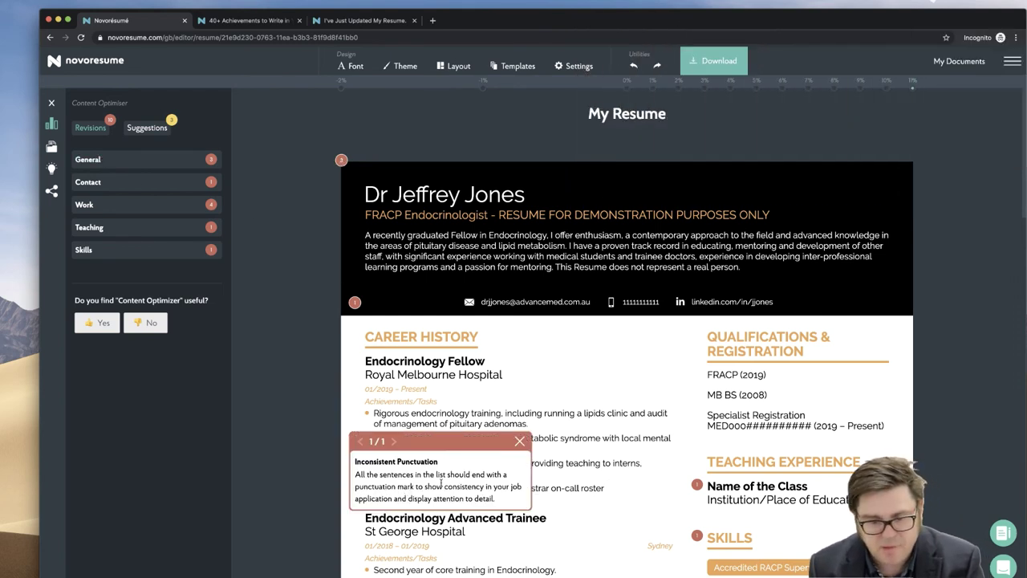
pyautogui.click(579, 444)
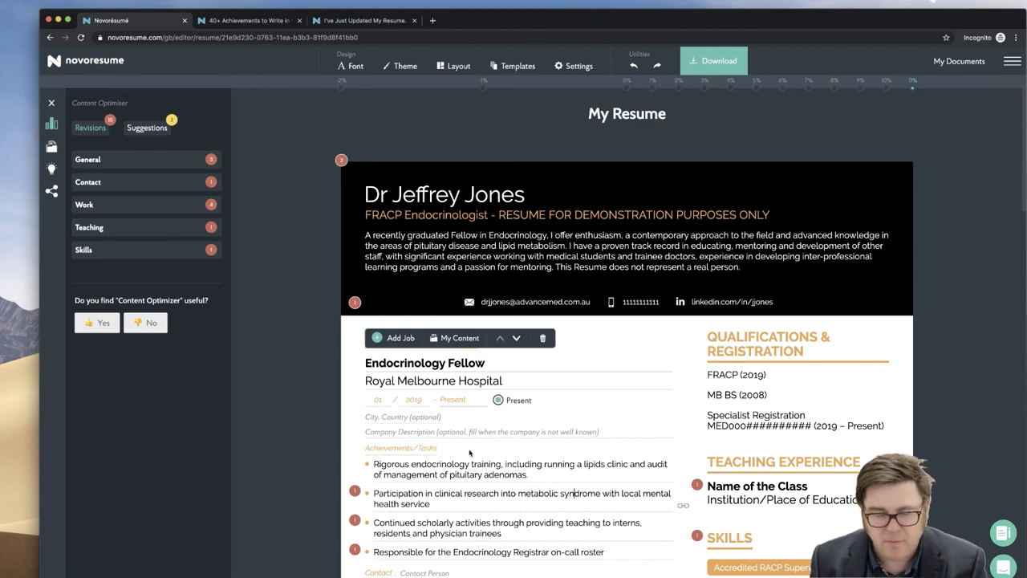
pyautogui.click(429, 508)
pyautogui.write('.')
pyautogui.click(504, 533)
pyautogui.write('.')
pyautogui.scroll(-1, 507, 532)
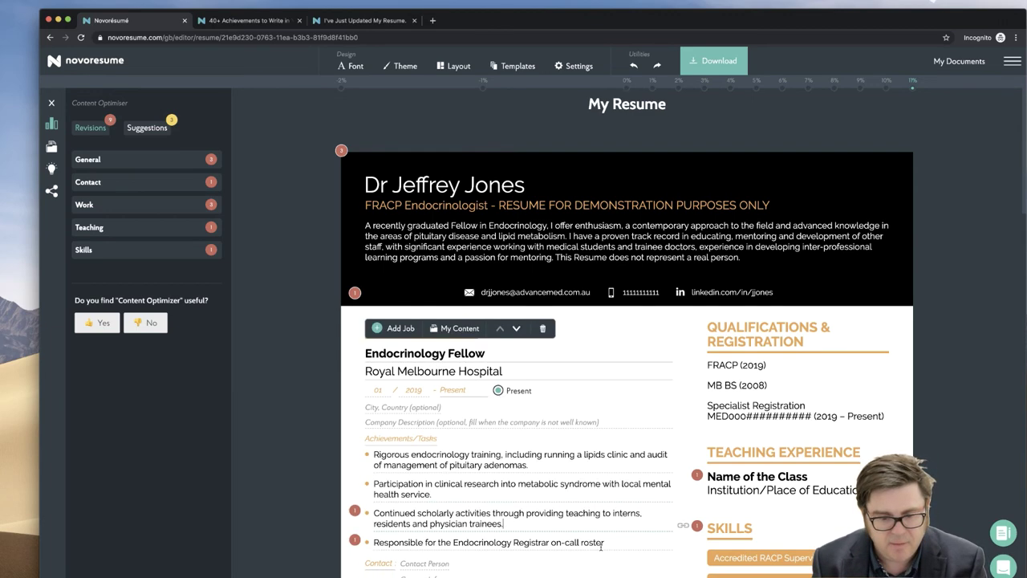
pyautogui.press('Down')
pyautogui.press('End')
pyautogui.write('.')
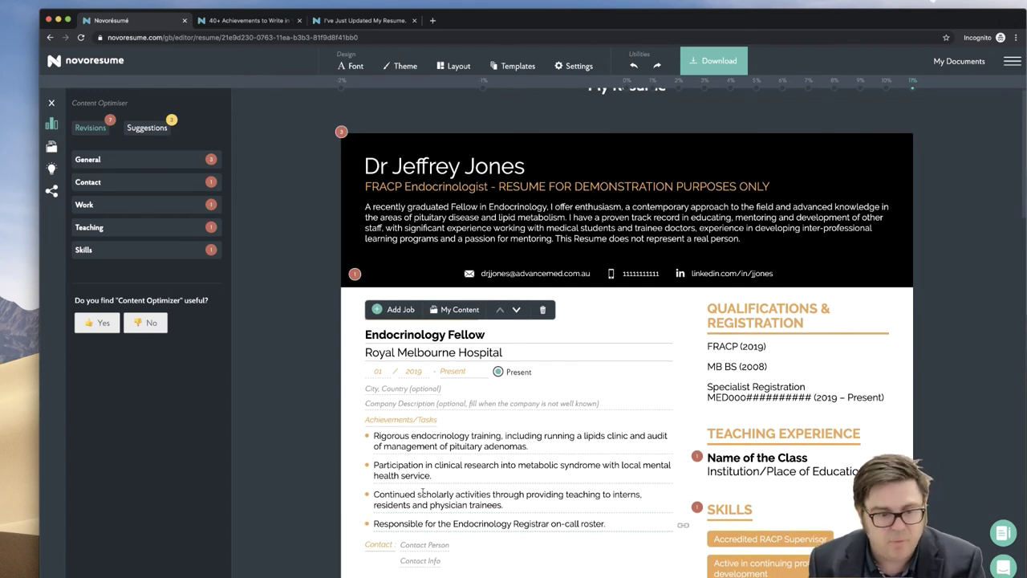
# - View the contact city tip, then advance to the 3/3 one-column layout recommendation
pyautogui.click(354, 273)
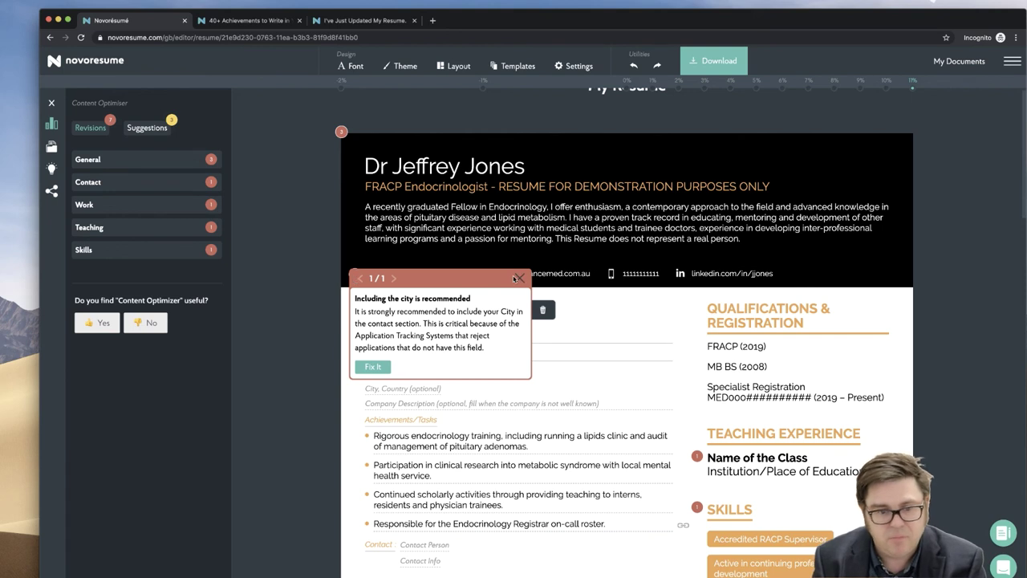
pyautogui.click(520, 278)
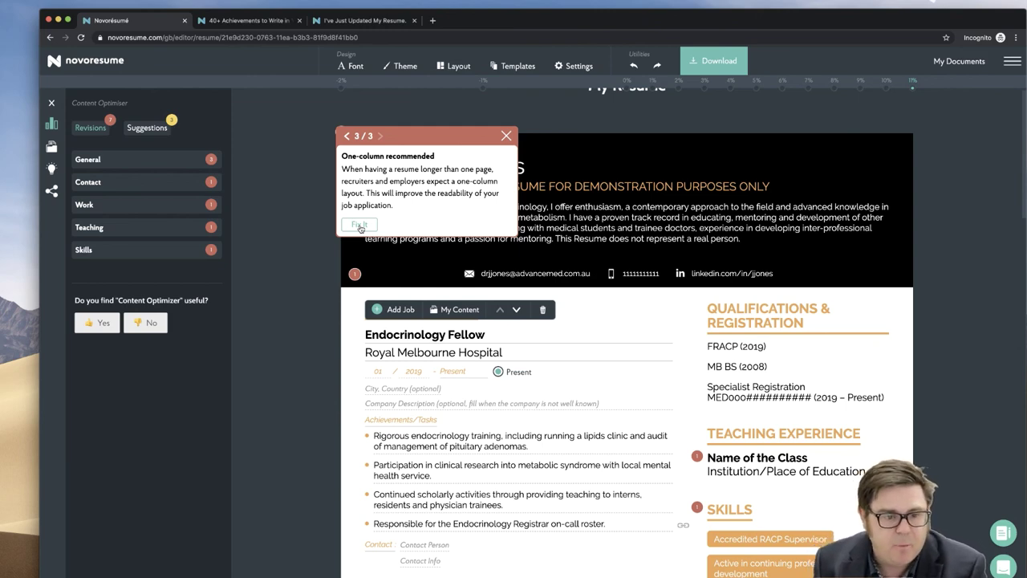
# - Dismiss the one-column tip, then review and close the Senior Registrar achievements tip
pyautogui.click(360, 226)
pyautogui.scroll(-5, 330, 278)
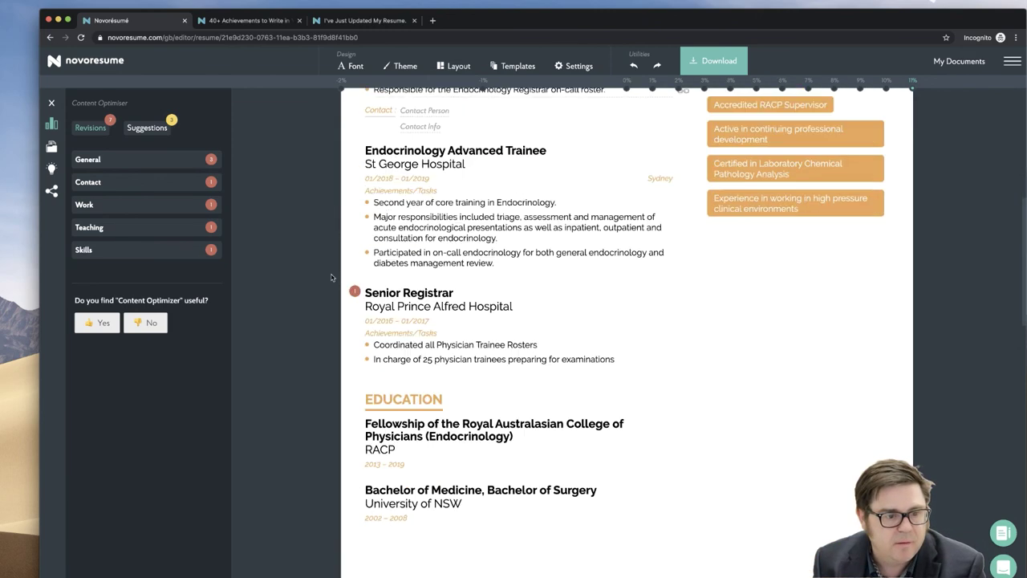
pyautogui.scroll(-3, 331, 278)
pyautogui.click(354, 111)
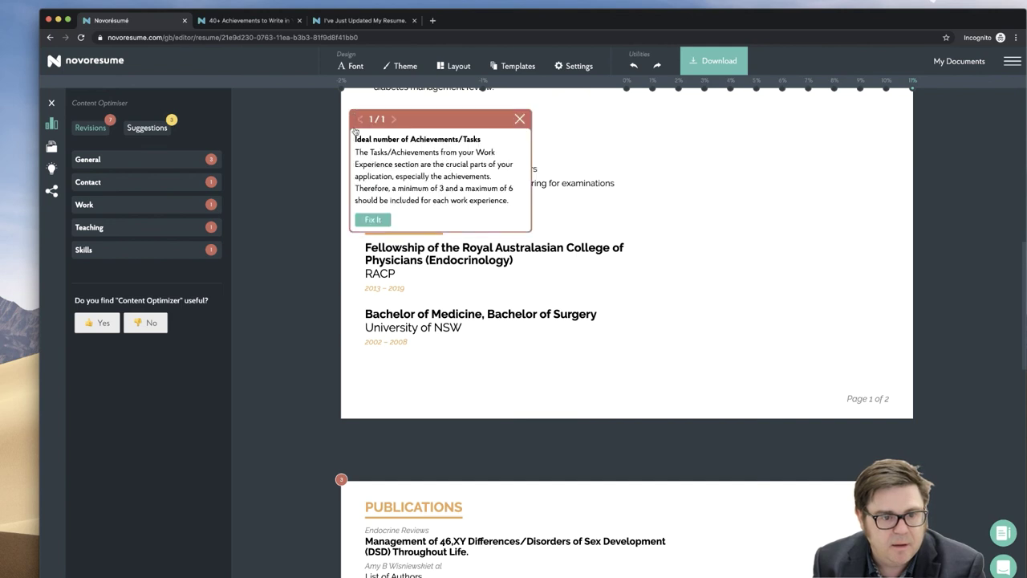
pyautogui.scroll(1, 302, 221)
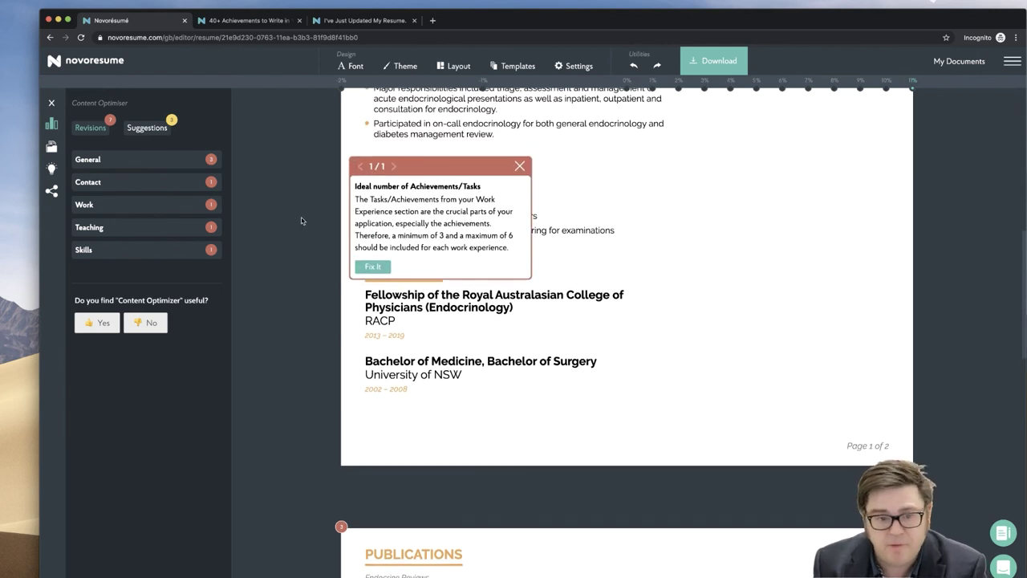
pyautogui.click(520, 167)
# - Show the Teaching revision flagging the uncompleted Teaching Experience entry
pyautogui.scroll(8, 372, 211)
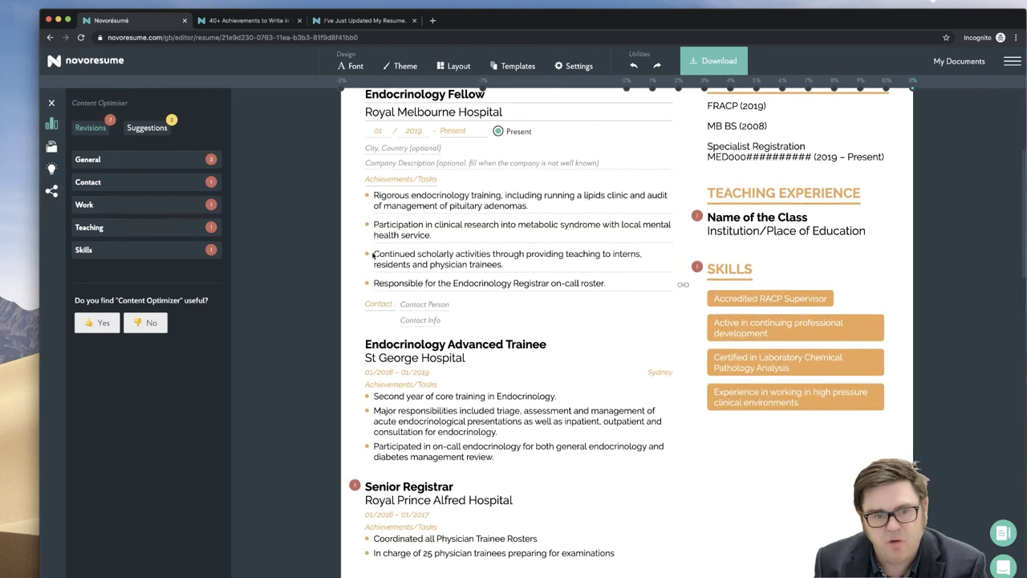
pyautogui.scroll(-5, 445, 351)
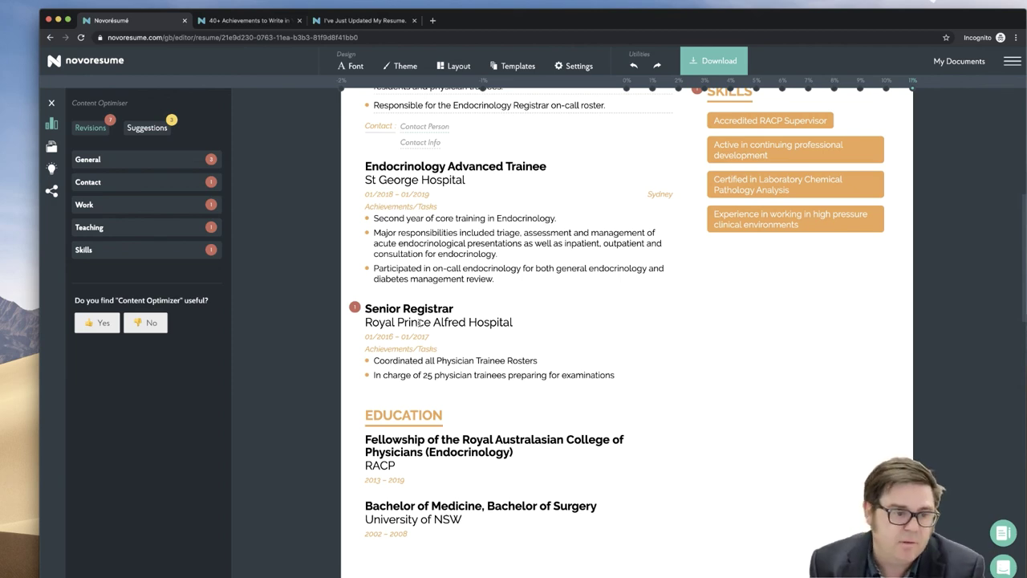
pyautogui.scroll(-10, 419, 322)
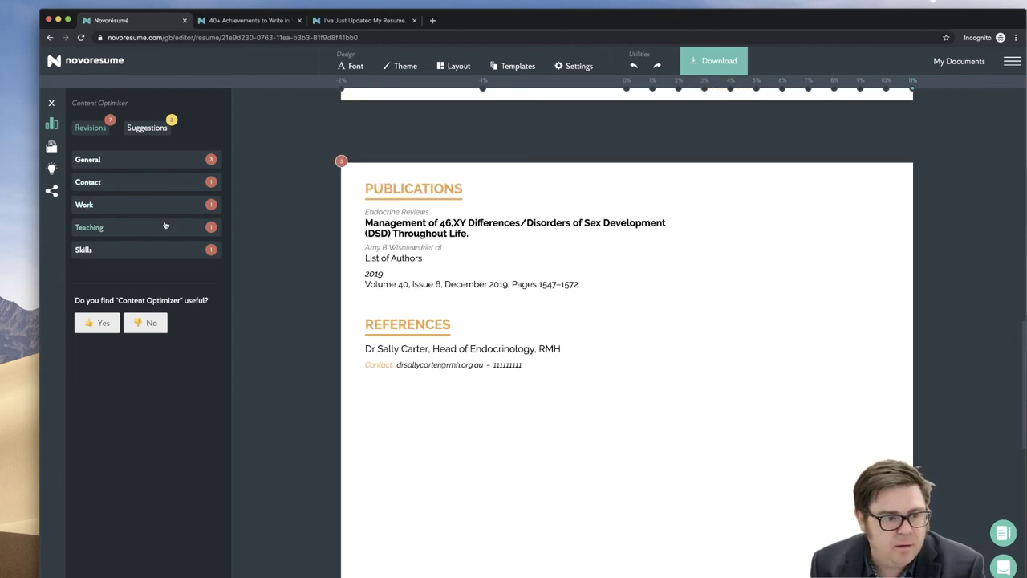
pyautogui.click(208, 228)
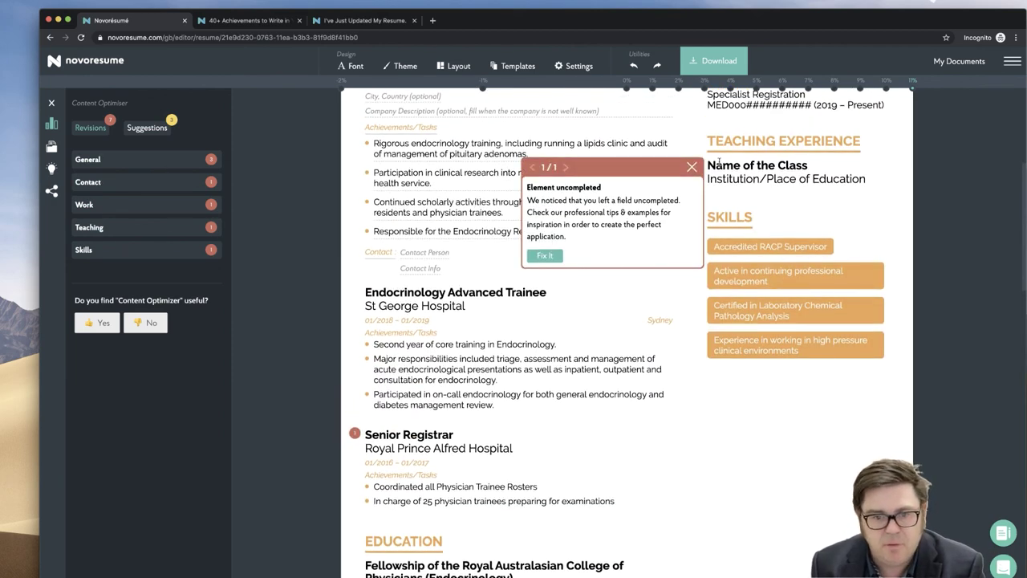
# - Fill the empty Teaching entry with saved Conjoint Associate Lecturer and Journal Club roles
pyautogui.click(762, 165)
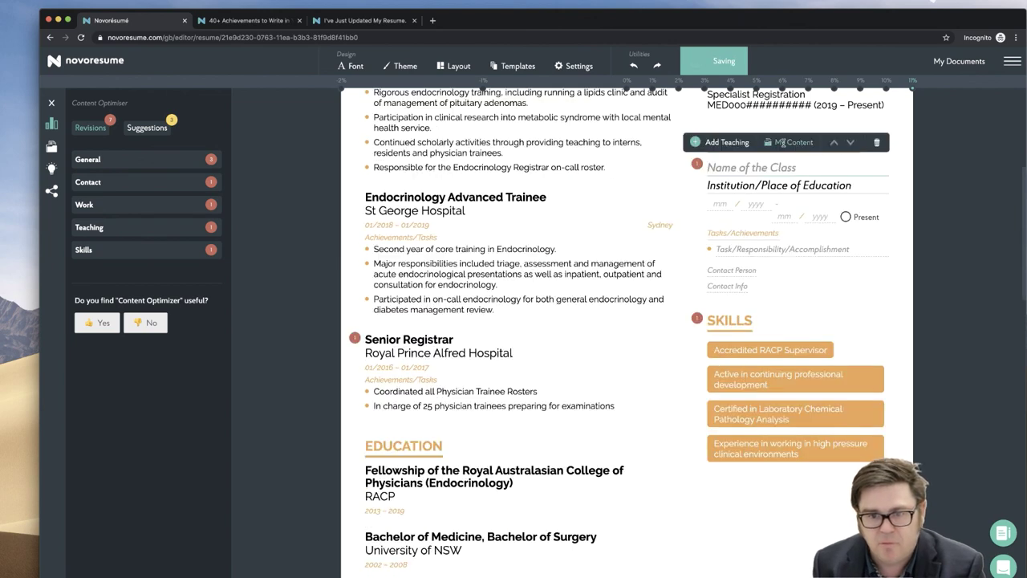
pyautogui.click(782, 142)
pyautogui.click(253, 217)
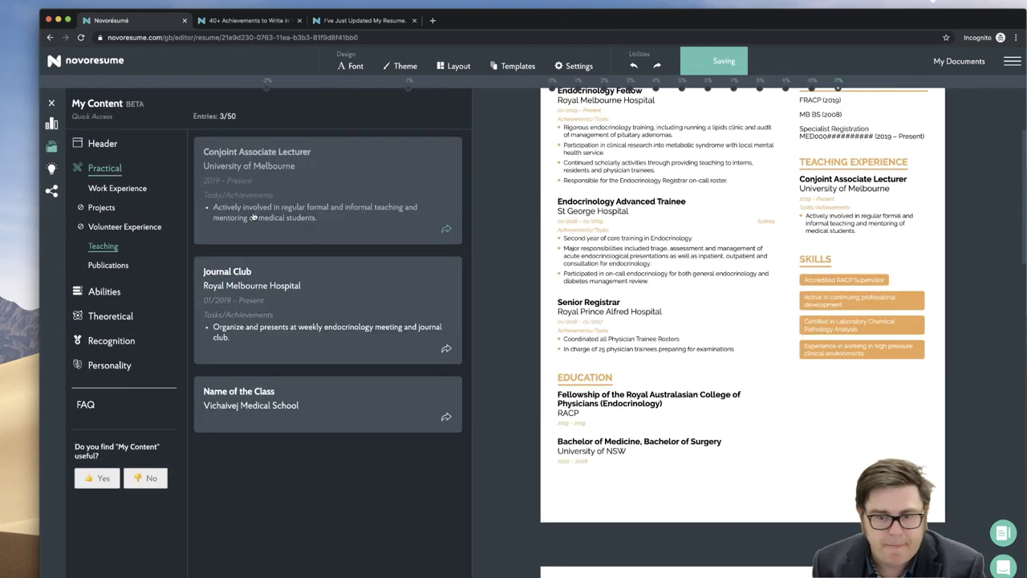
pyautogui.click(324, 287)
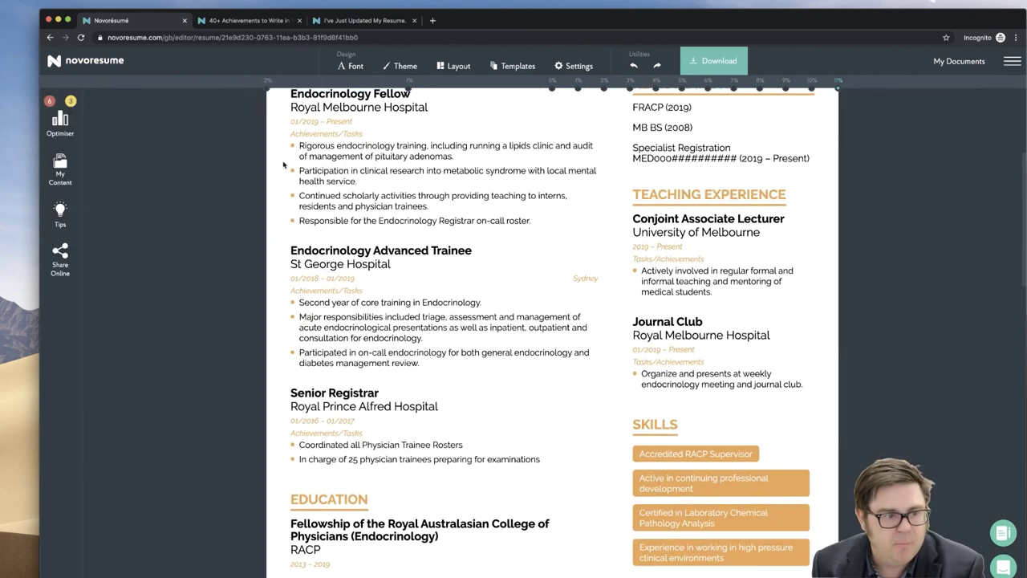
pyautogui.click(59, 120)
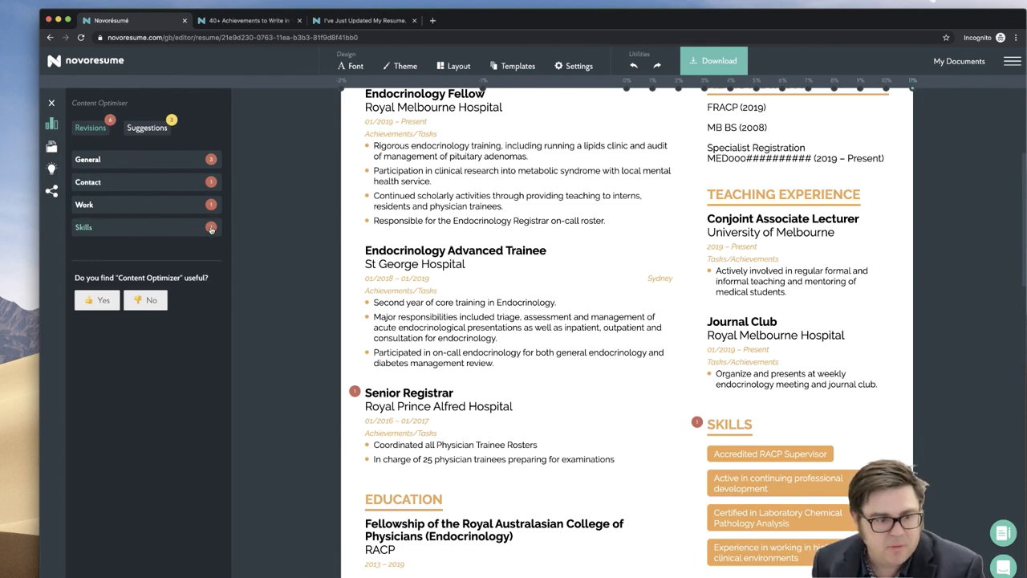
# - Use the Skills fix to add 'Advanced Cardiac Life Support' as a new skill
pyautogui.click(212, 228)
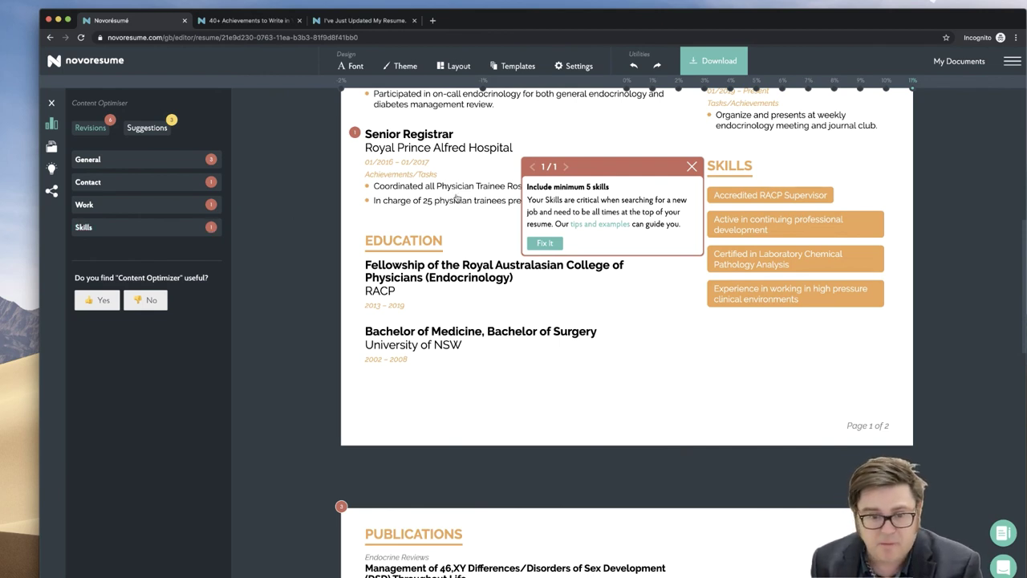
pyautogui.click(545, 242)
pyautogui.write('ADvance')
pyautogui.press('BackSpace')
pyautogui.press('BackSpace')
pyautogui.press('BackSpace')
pyautogui.press('BackSpace')
pyautogui.press('BackSpace')
pyautogui.press('BackSpace')
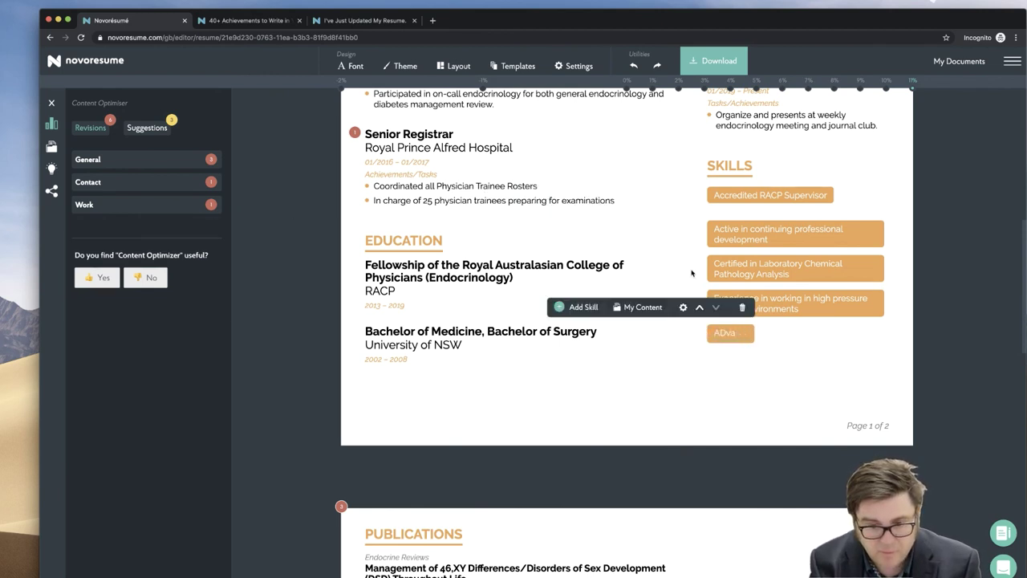
pyautogui.write('dvanced Cardiac Life Support')
pyautogui.press('Return')
pyautogui.click(572, 319)
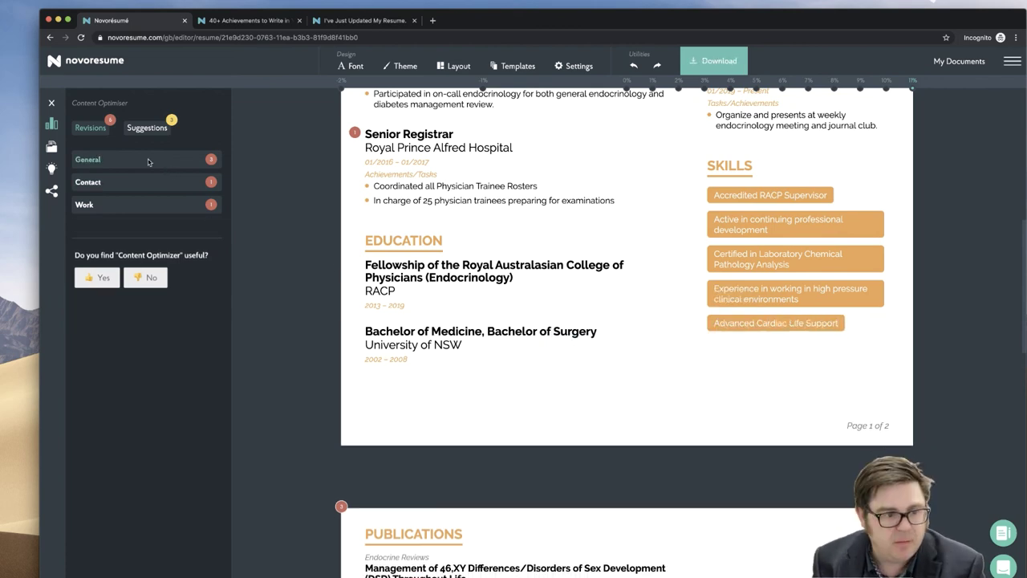
# - Check both pages of the resume, then download it as a PDF
pyautogui.scroll(-5, 297, 298)
pyautogui.scroll(-4, 297, 298)
pyautogui.scroll(-4, 297, 298)
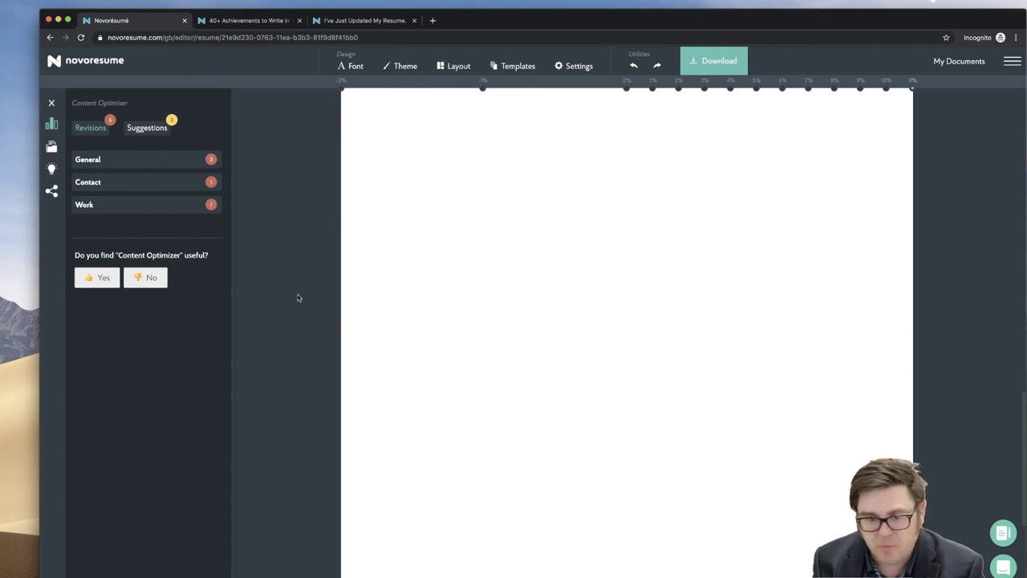
pyautogui.scroll(5, 297, 297)
pyautogui.scroll(3, 297, 298)
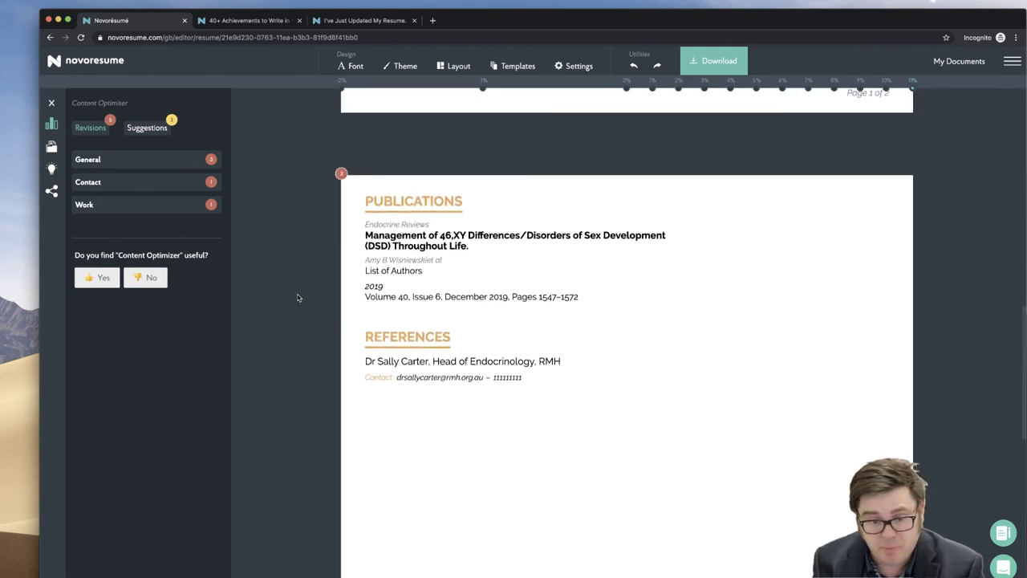
pyautogui.scroll(3, 297, 298)
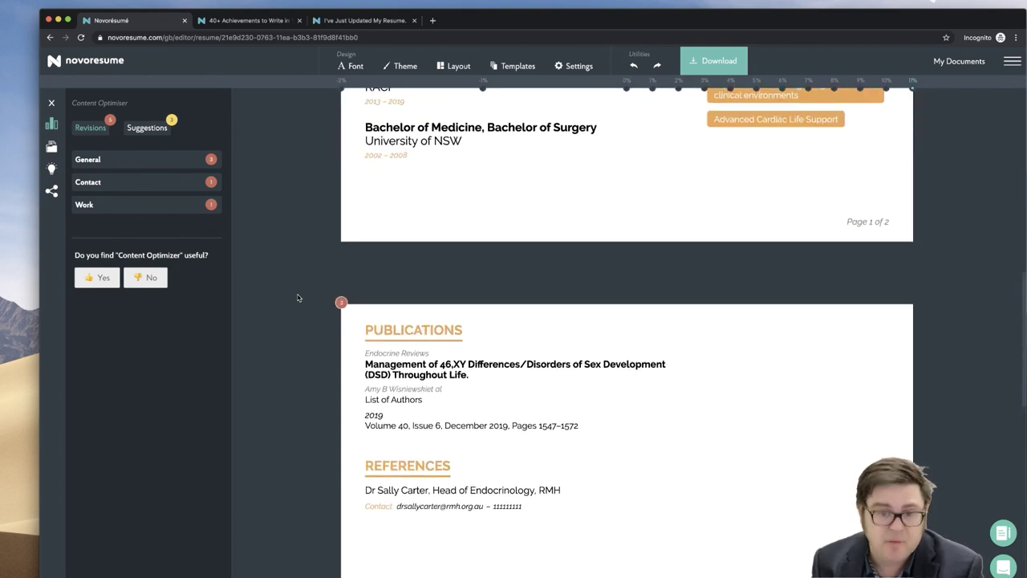
pyautogui.click(702, 62)
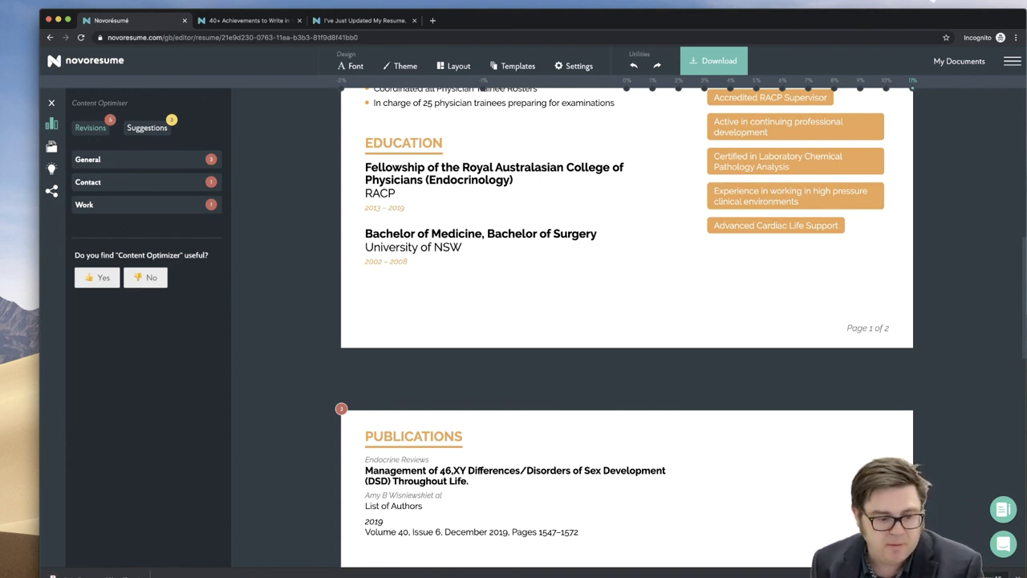
# - Open the downloaded resume PDF and follow its LinkedIn contact link, allowing the security warning
pyautogui.click(13, 560)
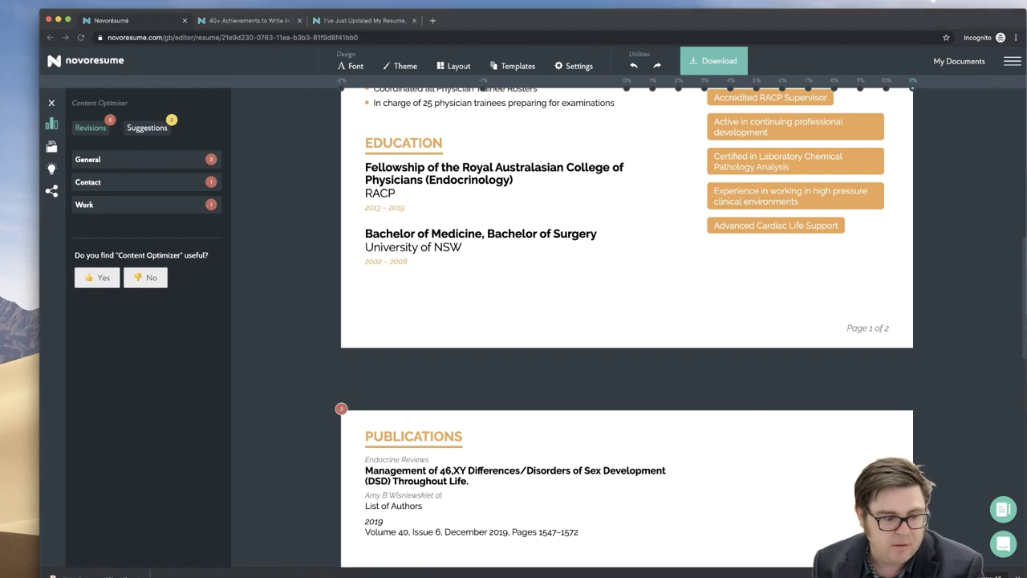
pyautogui.click(138, 575)
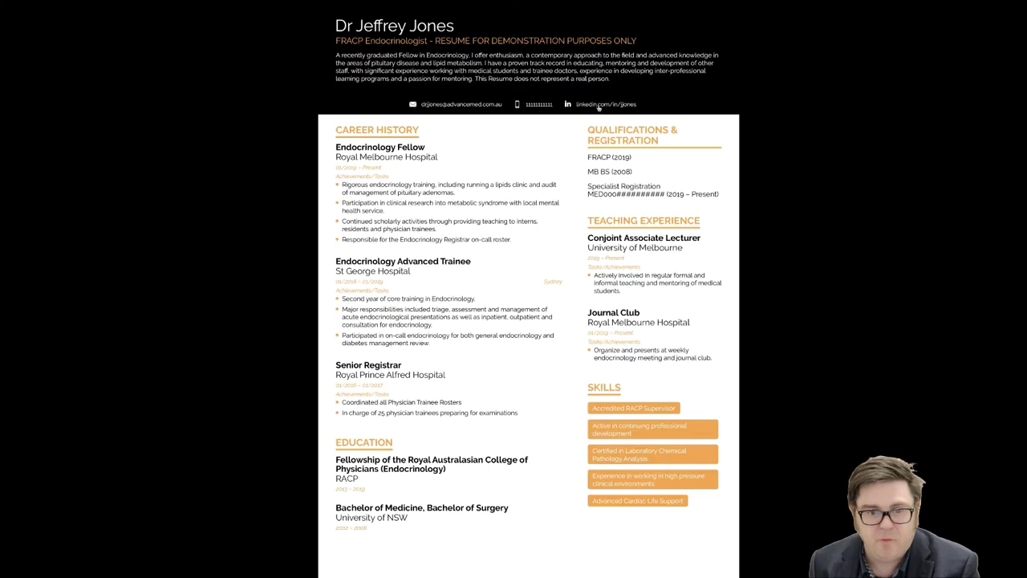
pyautogui.click(598, 107)
pyautogui.click(593, 323)
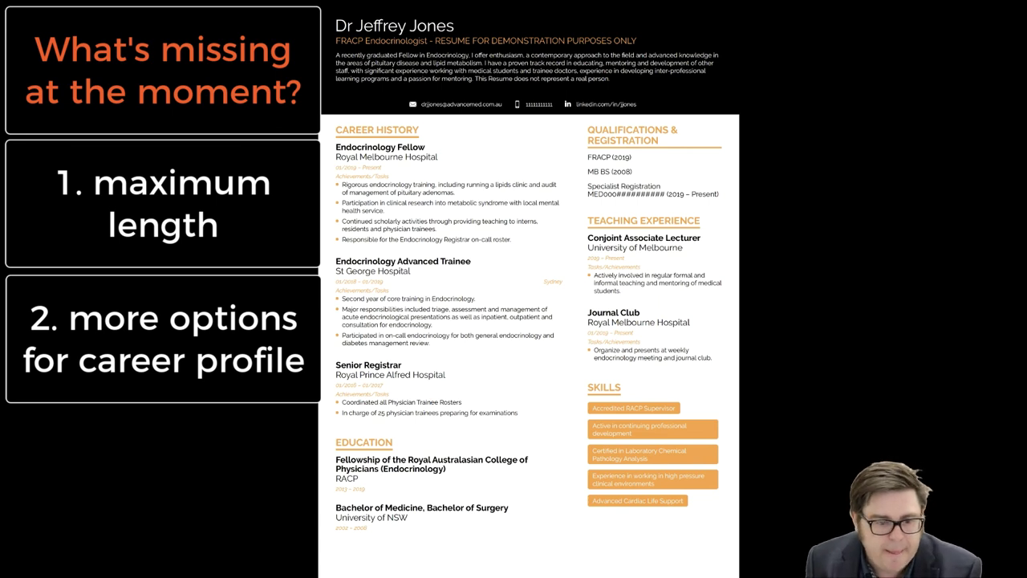
pyautogui.scroll(-10, 377, 319)
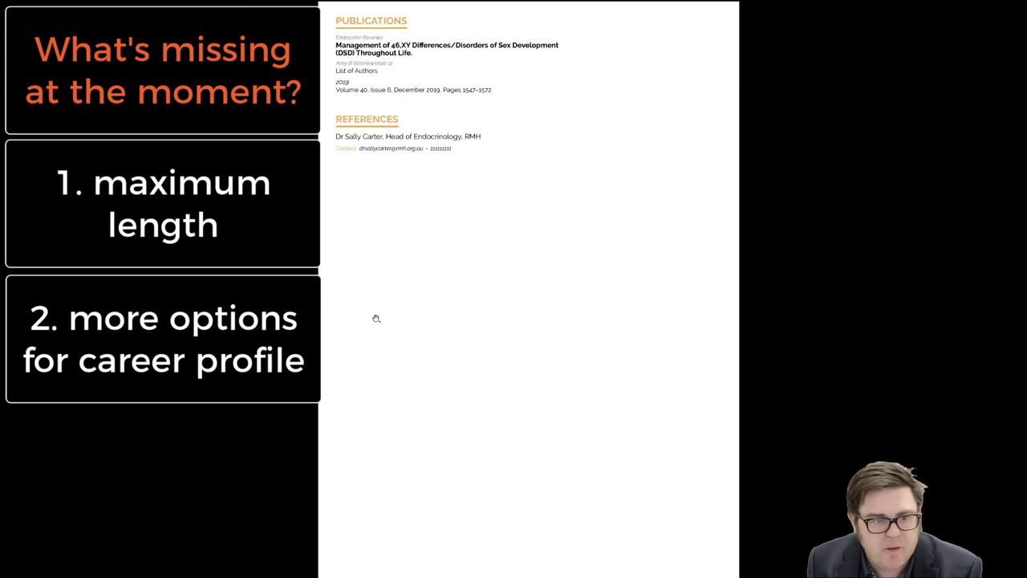